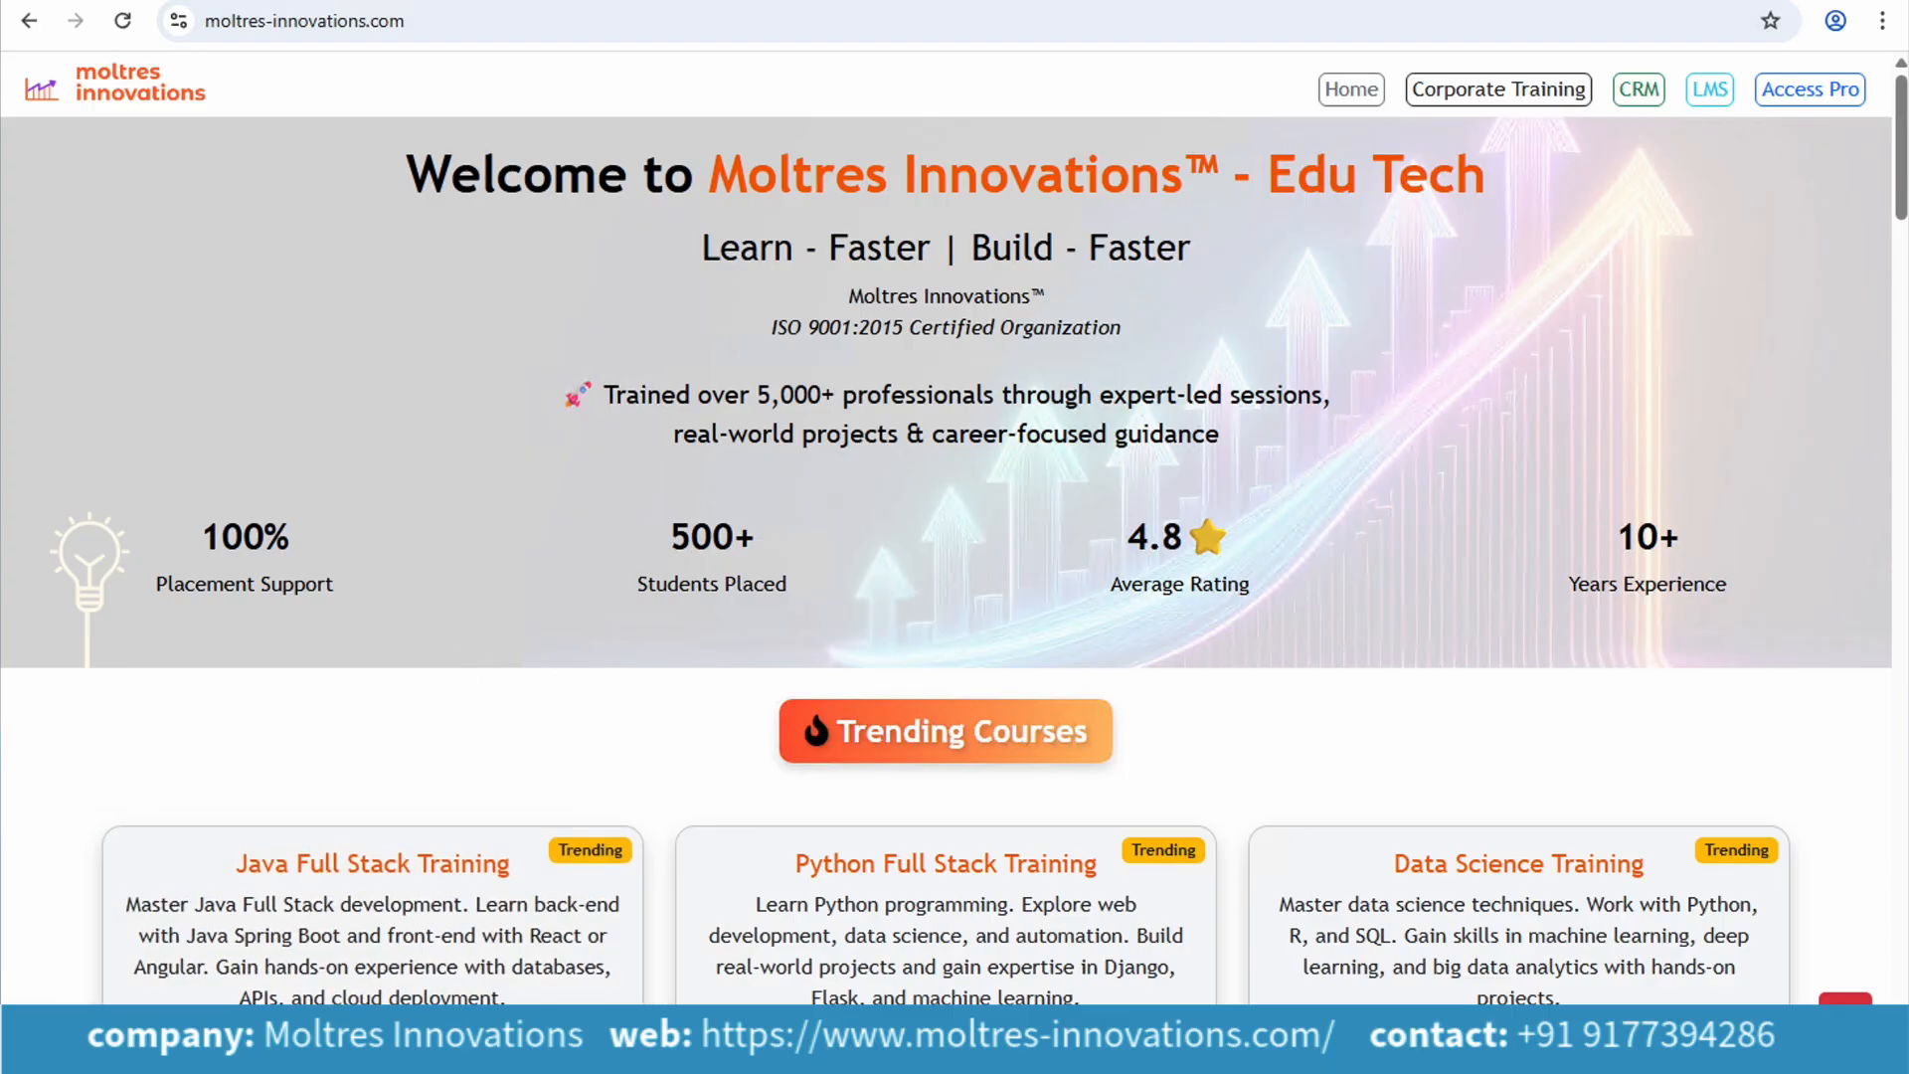
# Search the web for "java download" in a new browser tab and open Oracle India's Java Downloads page
pyautogui.hotkey('ctrl', 't')
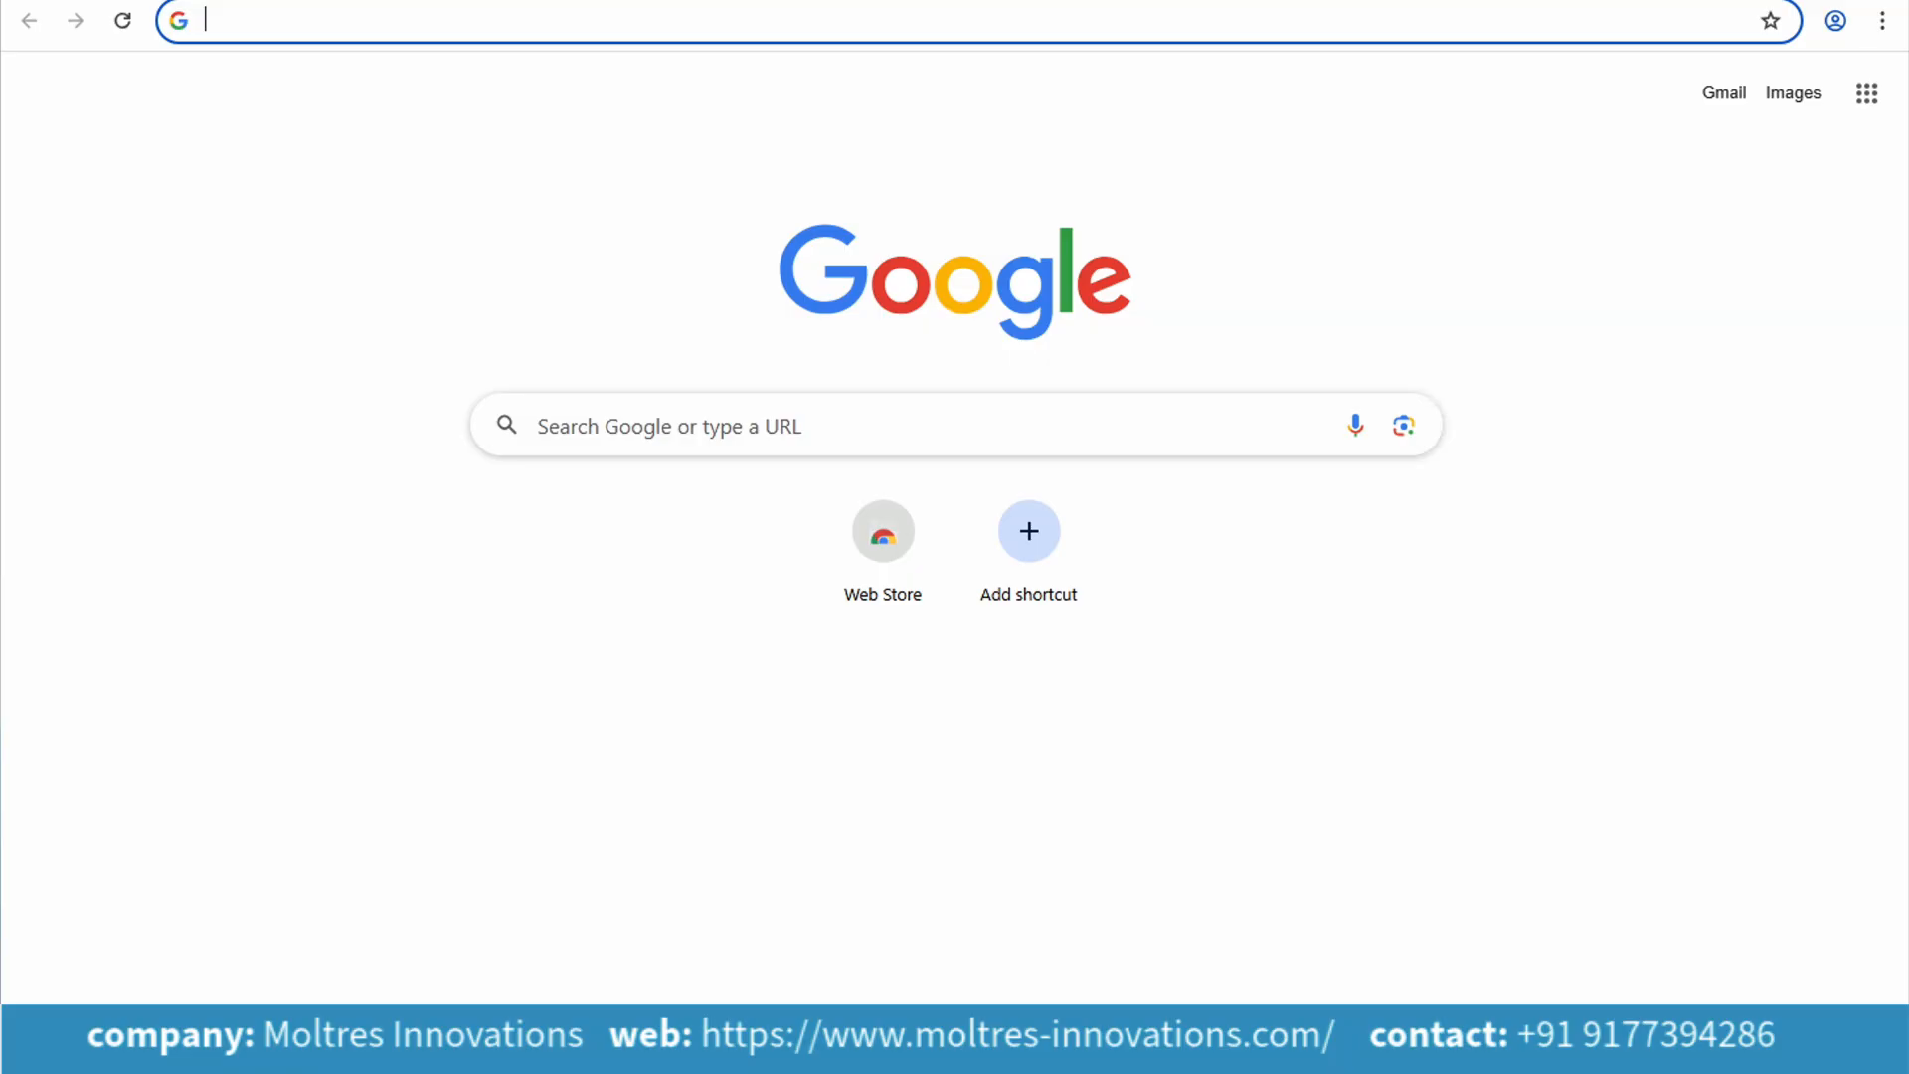
pyautogui.write('java ')
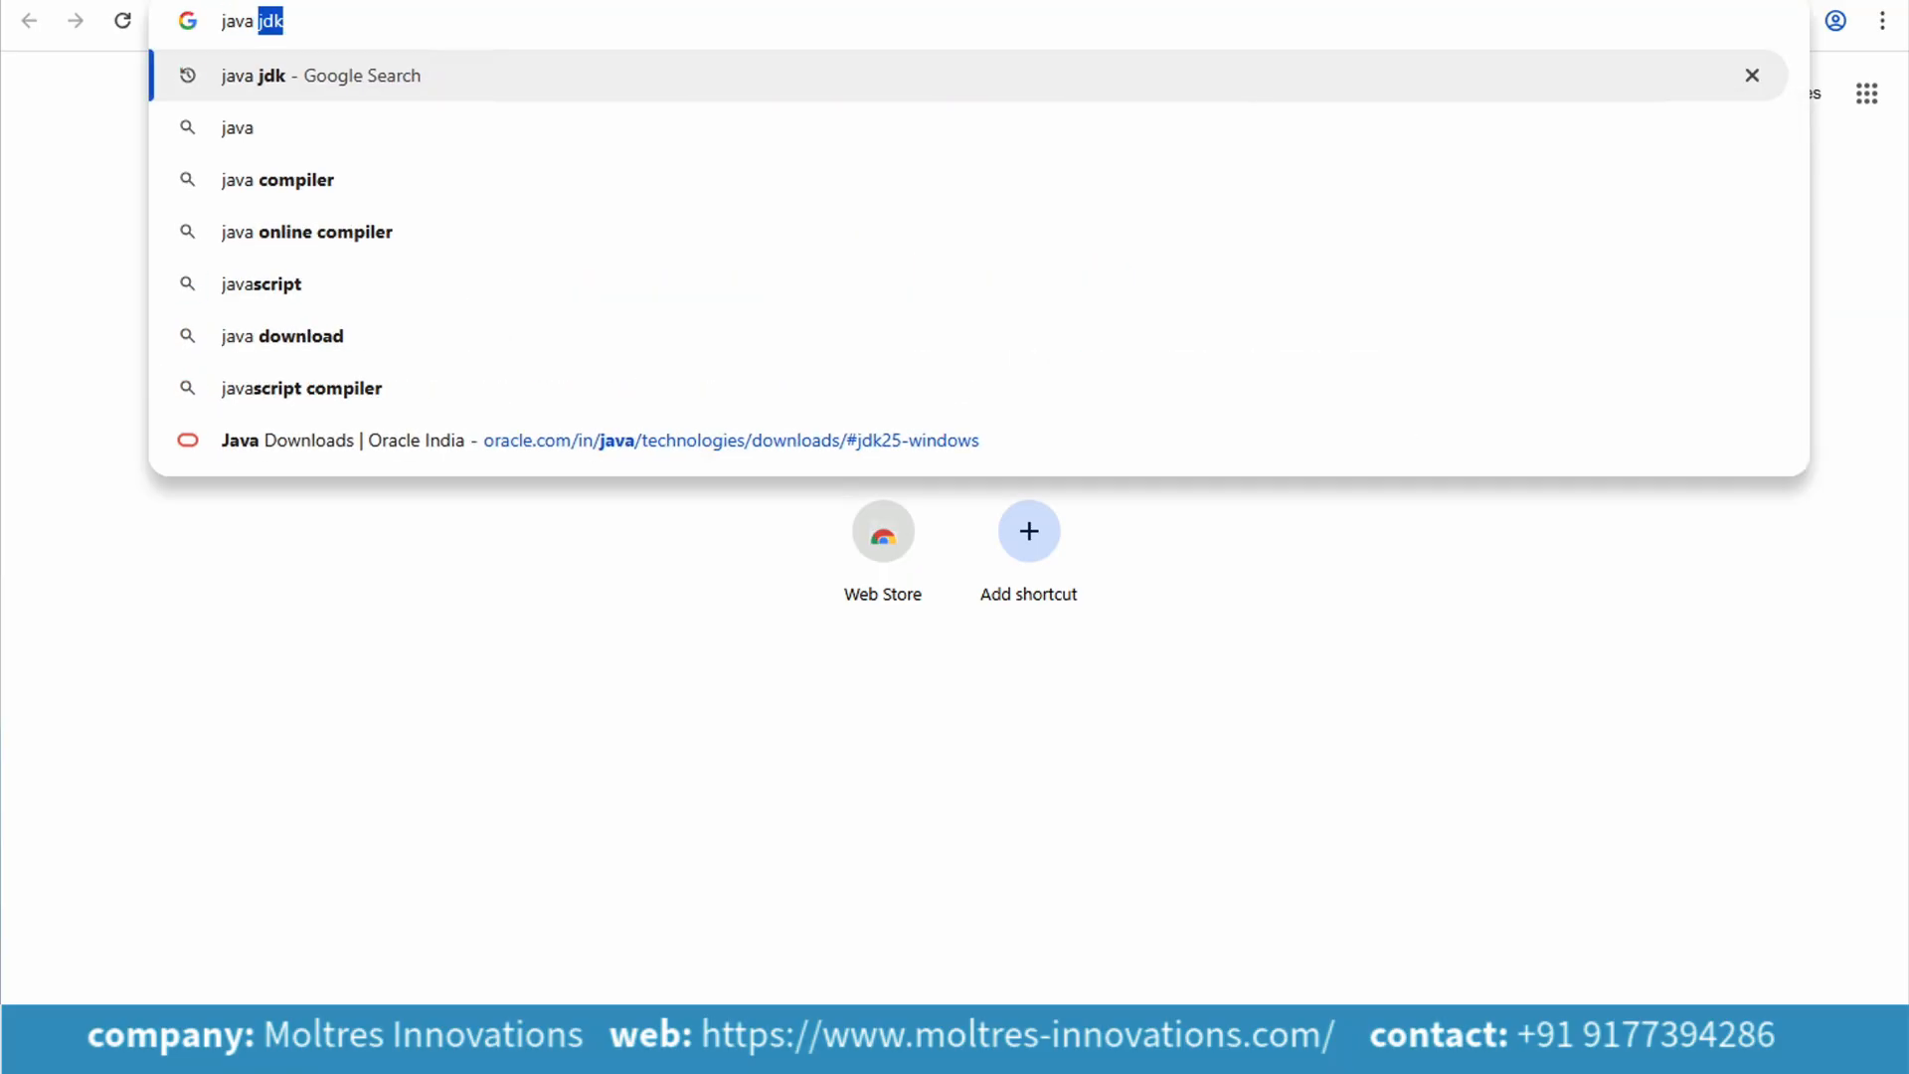
pyautogui.write('dowba')
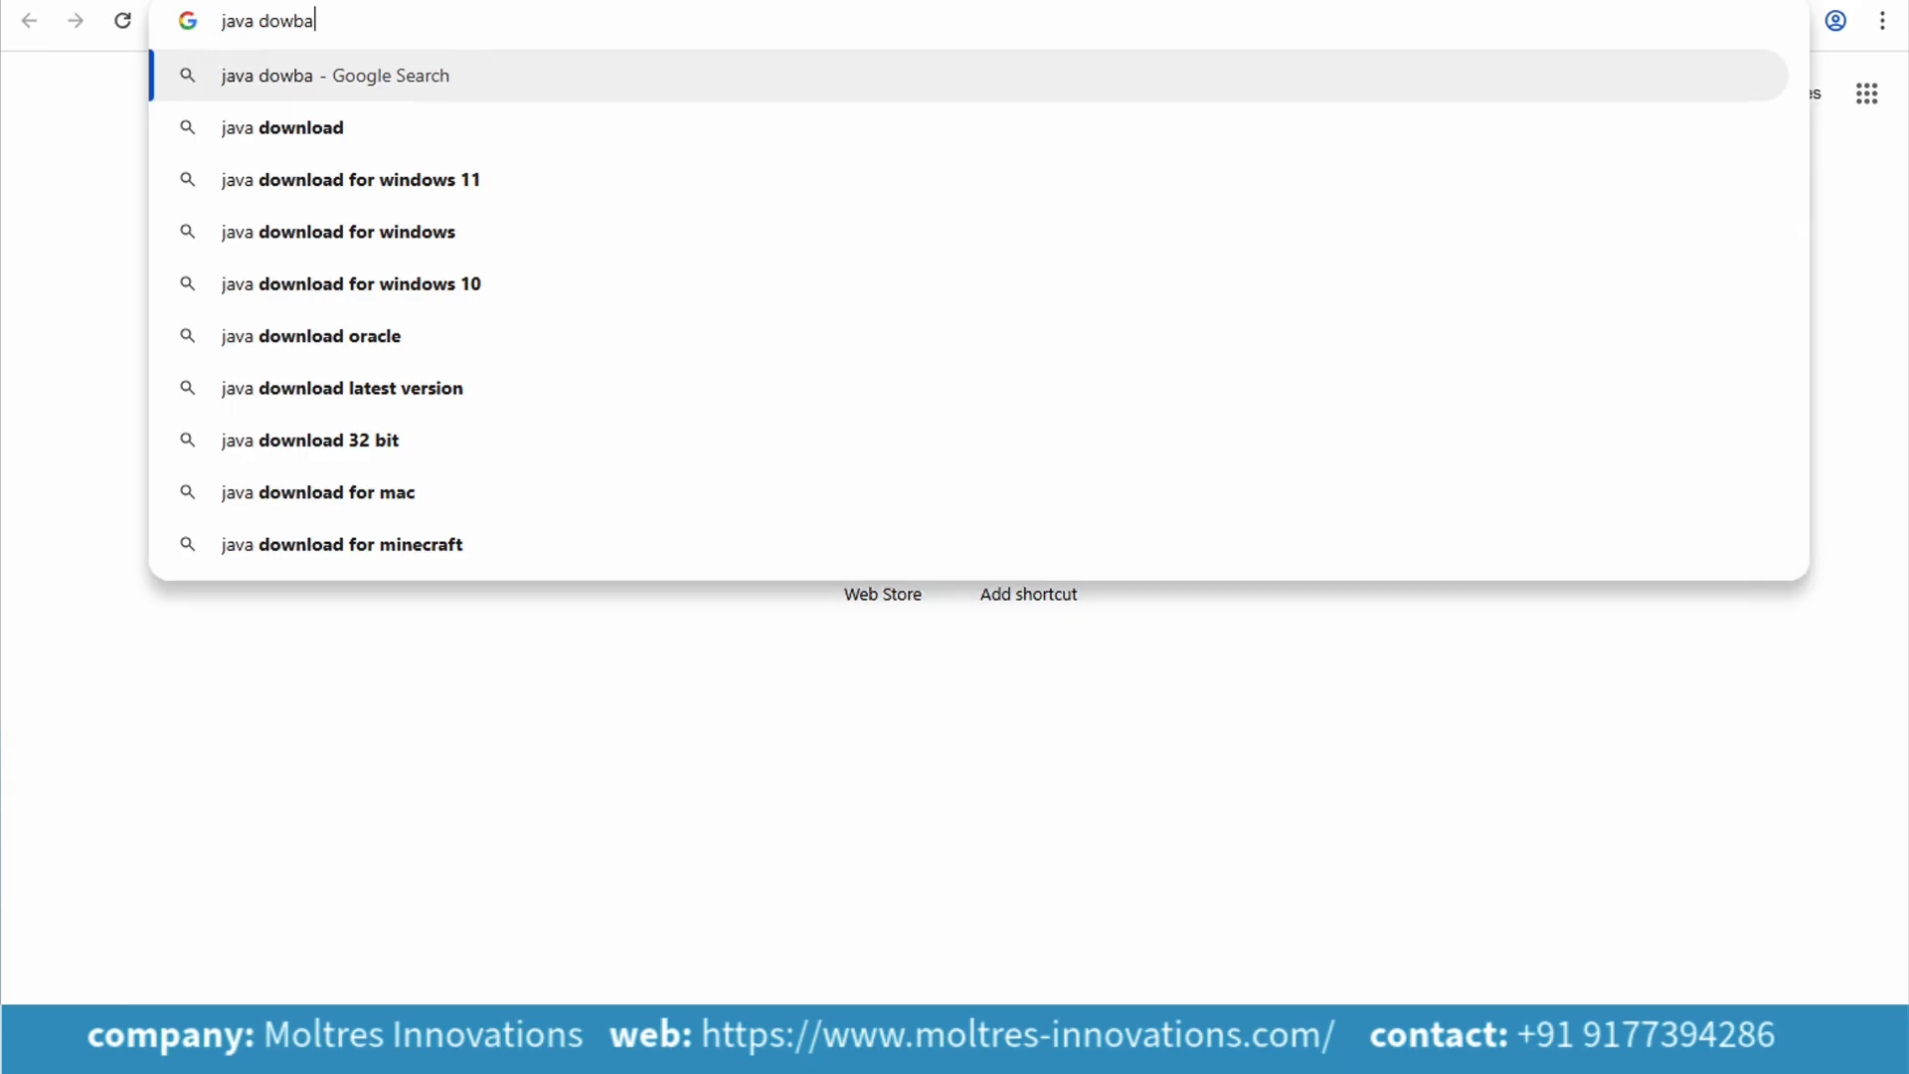
pyautogui.press('Down')
pyautogui.press('Return')
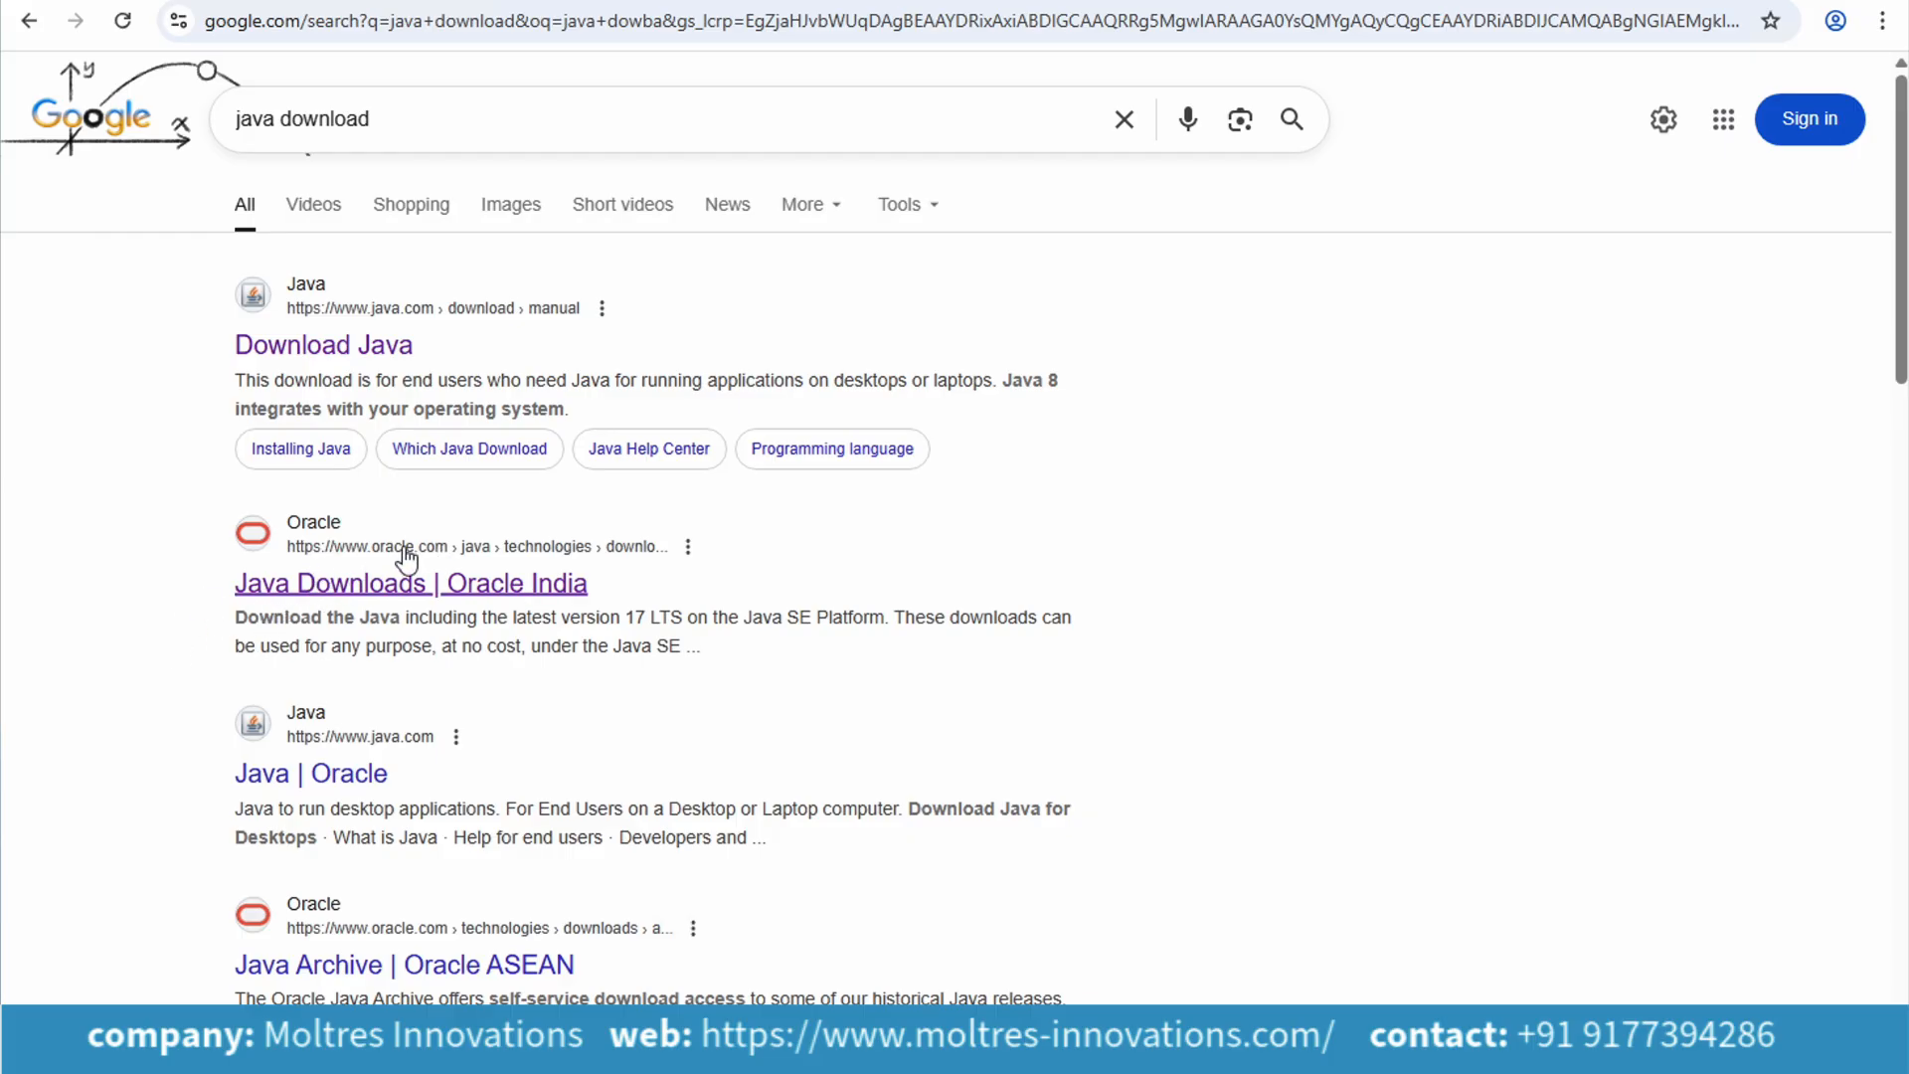
pyautogui.click(339, 590)
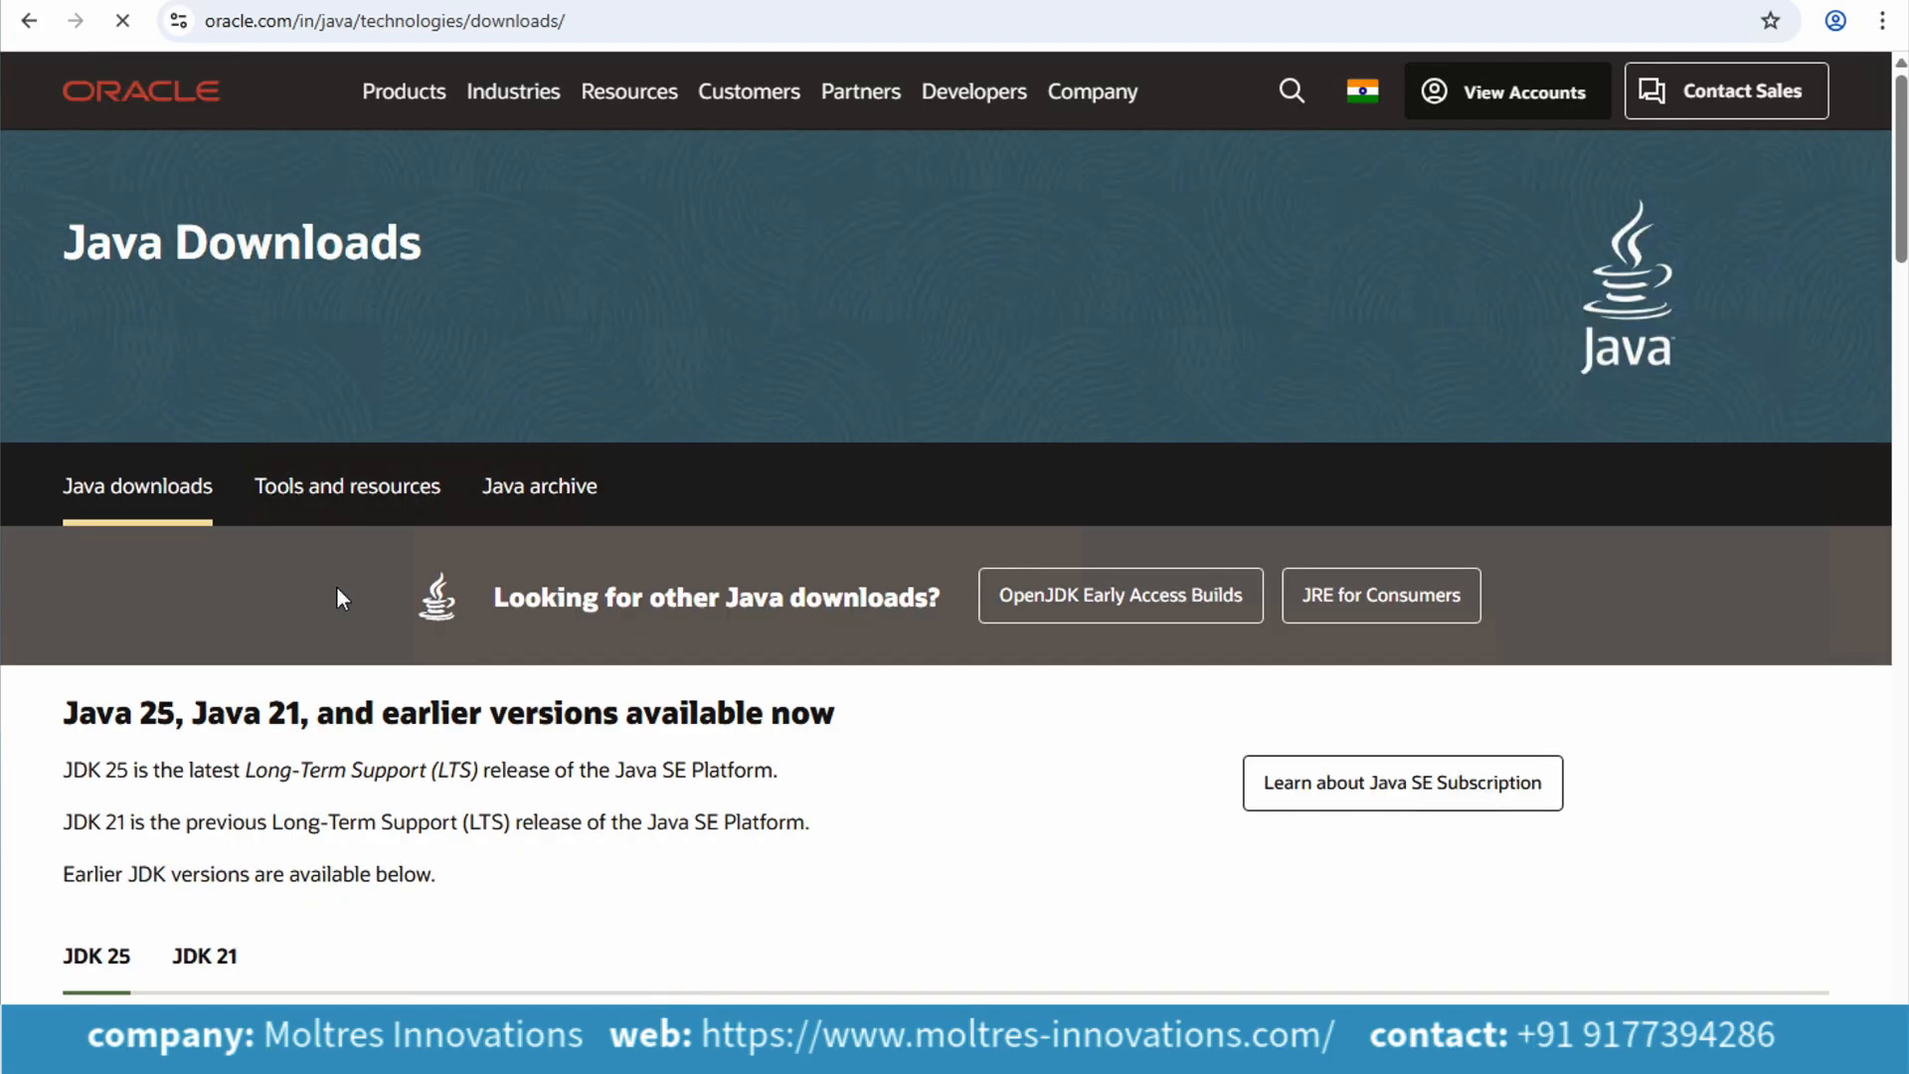
# Download the JDK 25 x64 Installer for Windows, jdk-25_windows-x64_bin.exe, and show the downloaded file in its folder
pyautogui.scroll(-3, 298, 733)
pyautogui.scroll(-3, 298, 732)
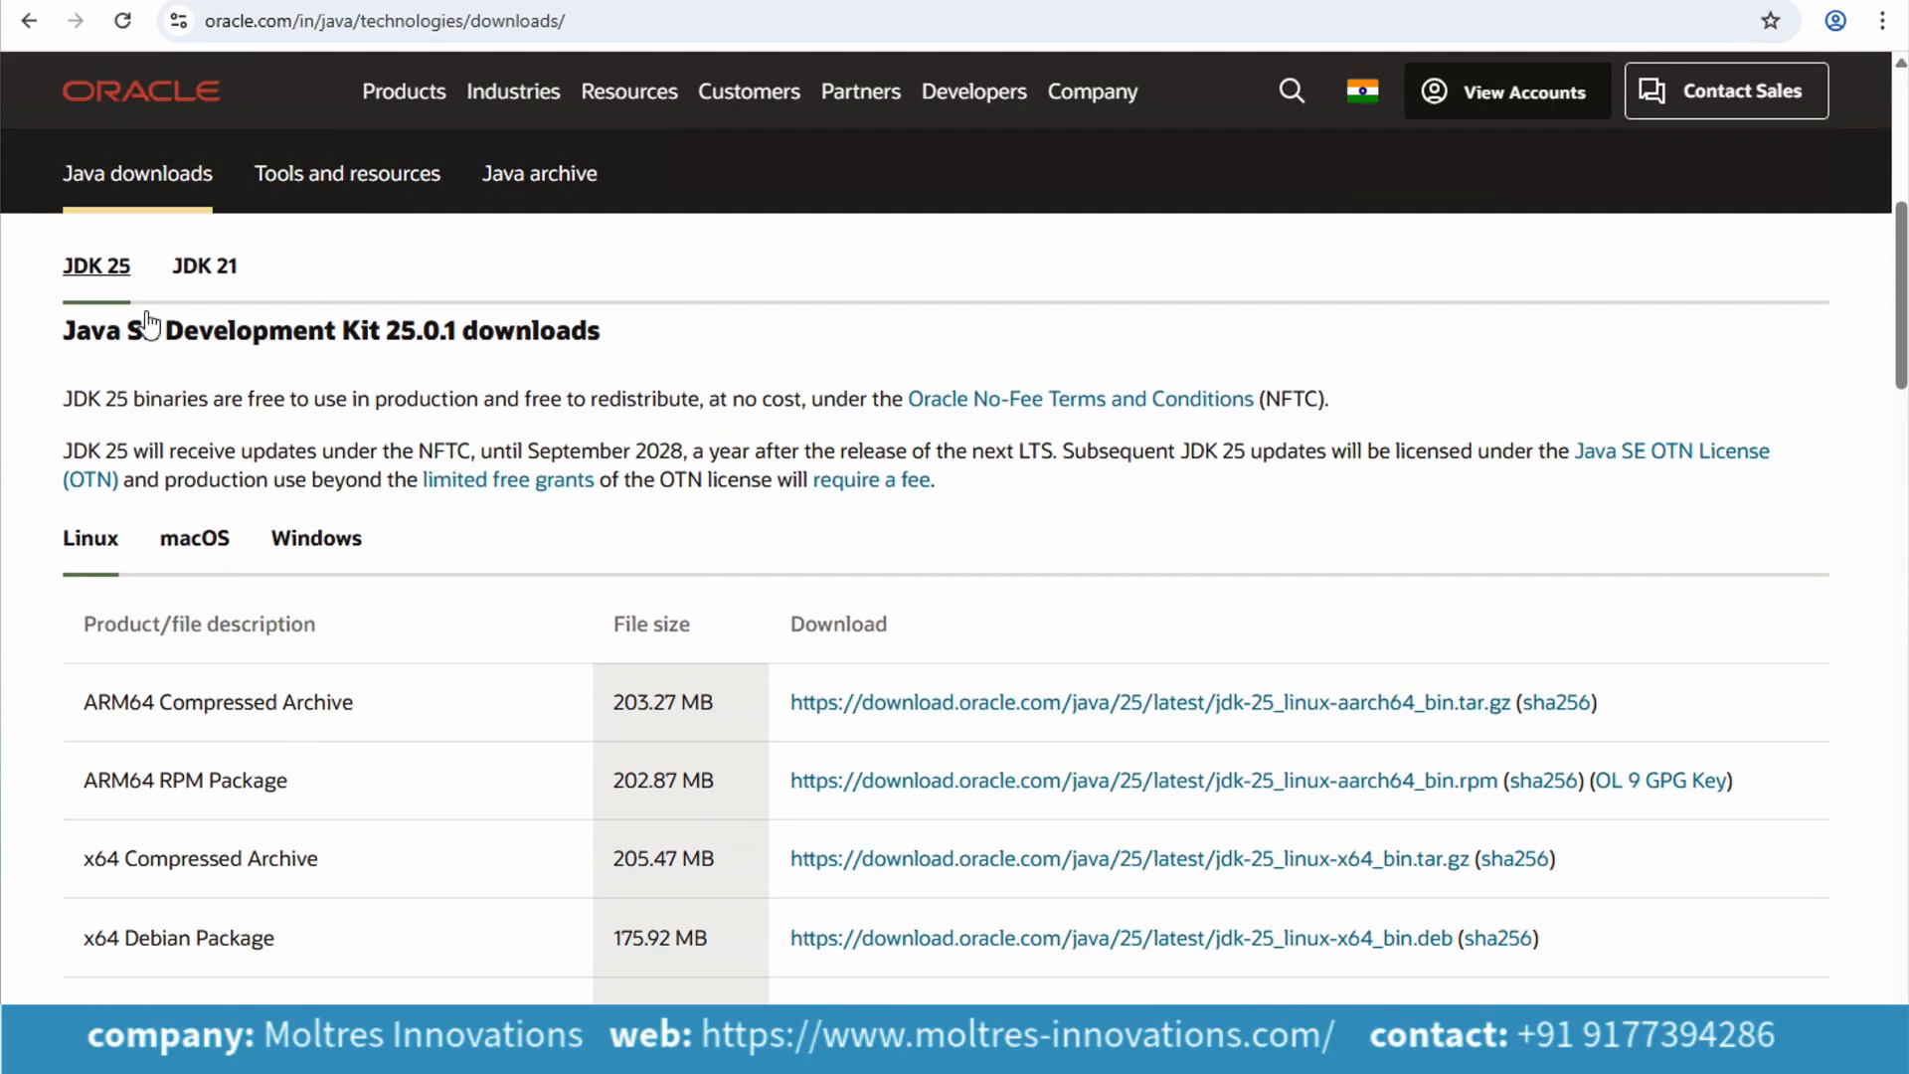
pyautogui.scroll(-1, 296, 451)
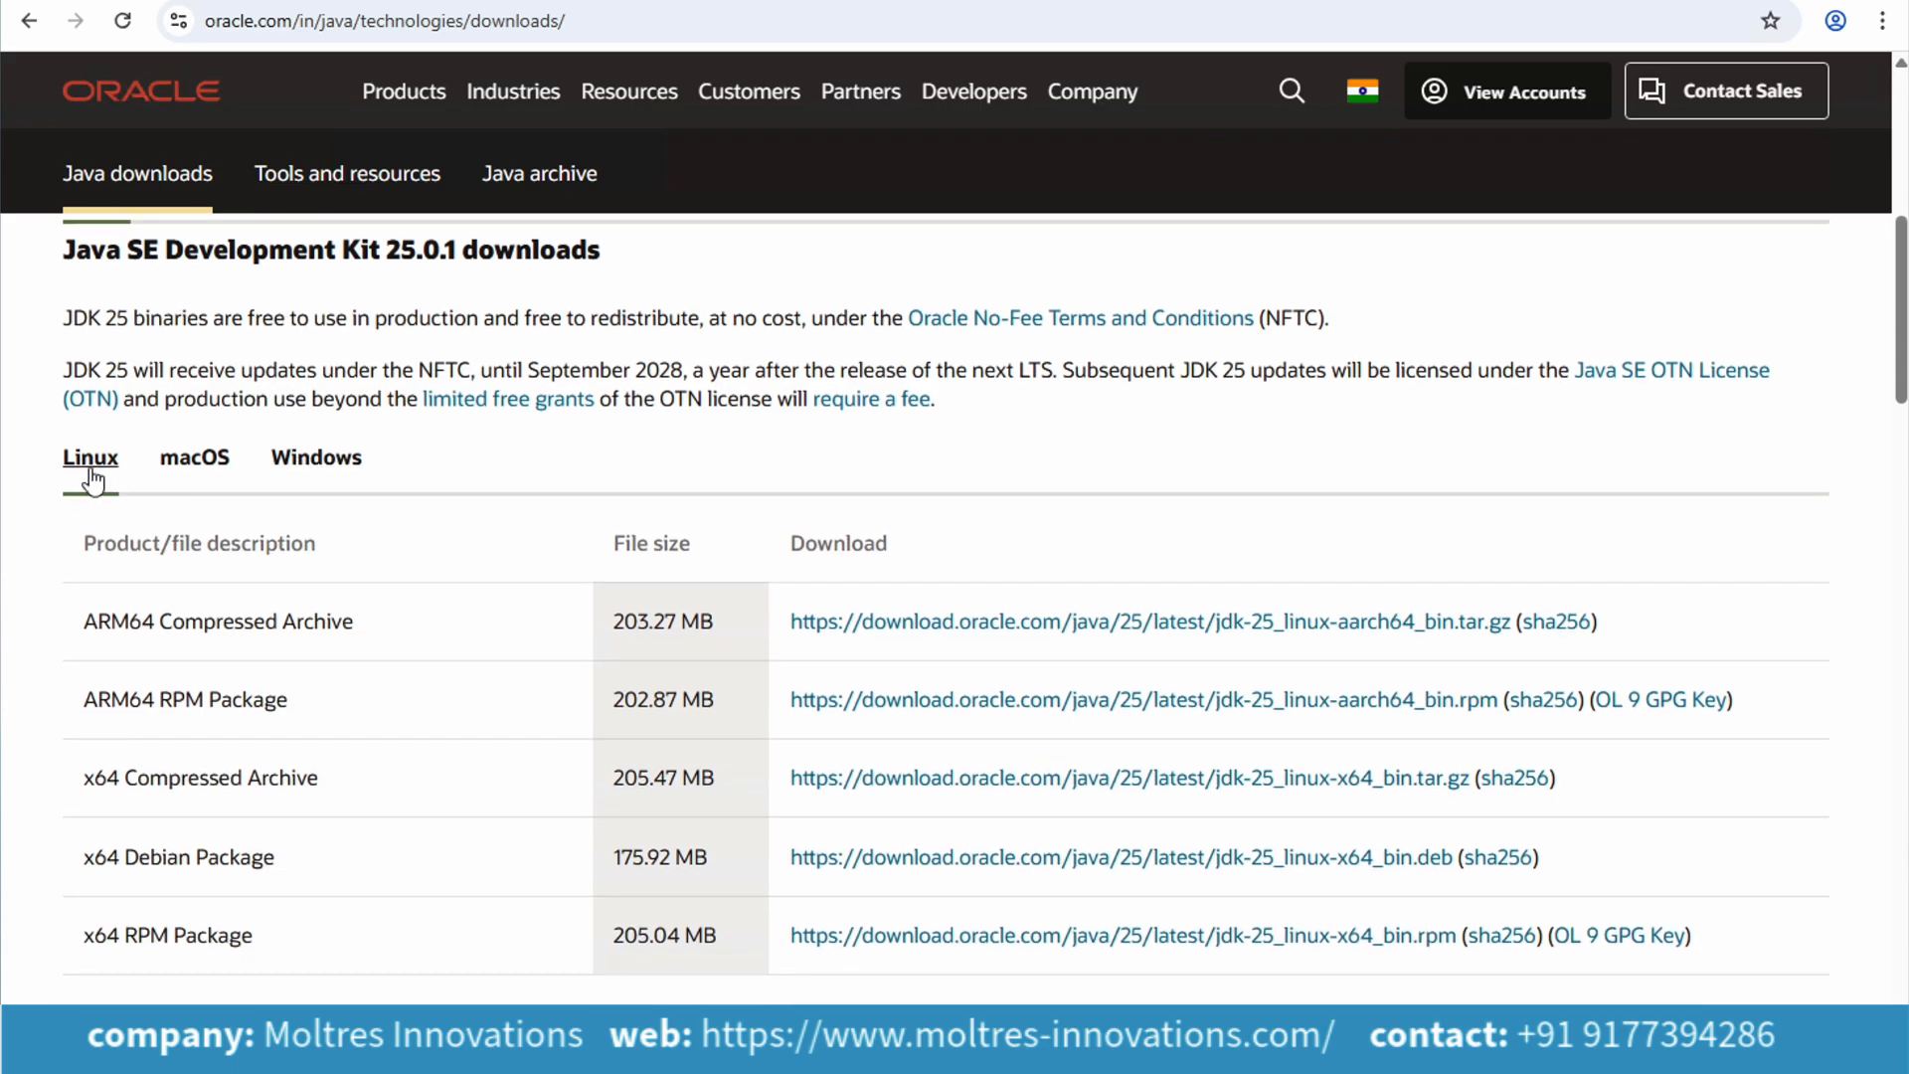
pyautogui.click(316, 475)
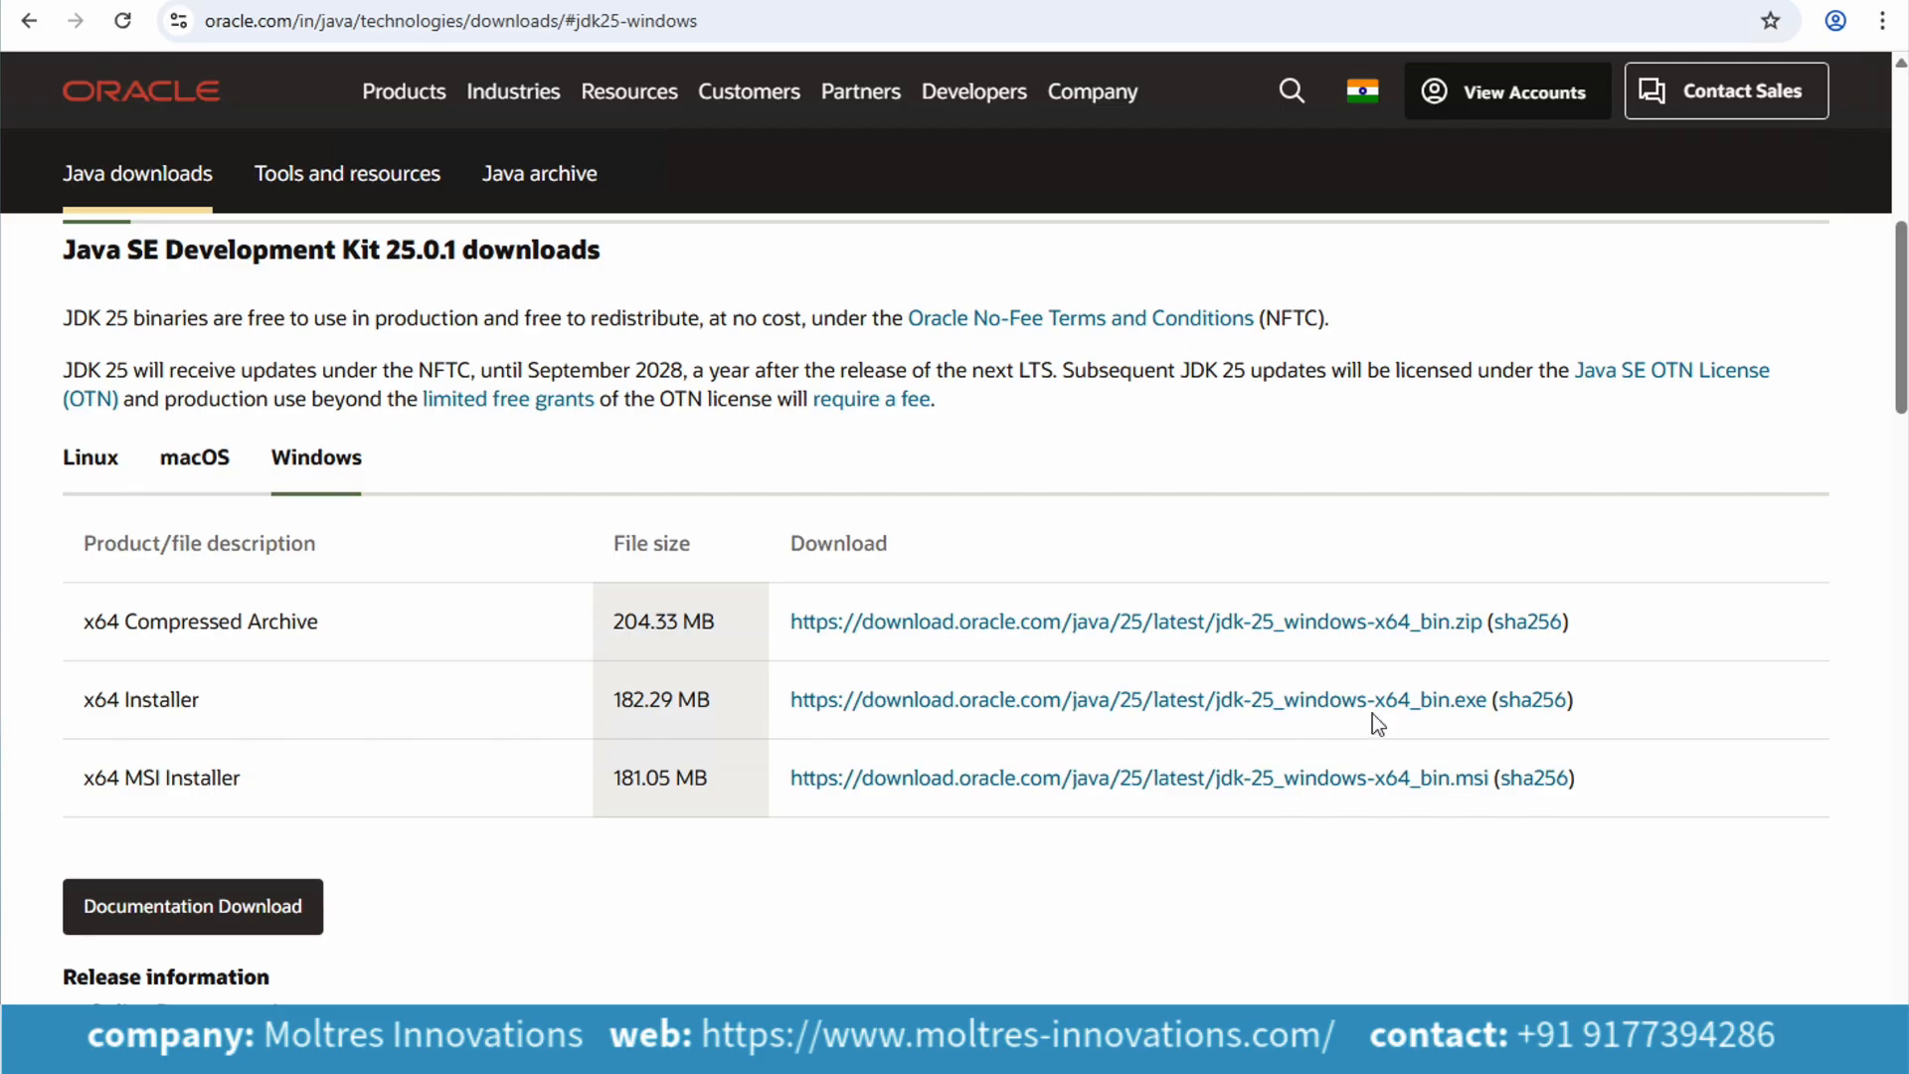
pyautogui.click(1260, 702)
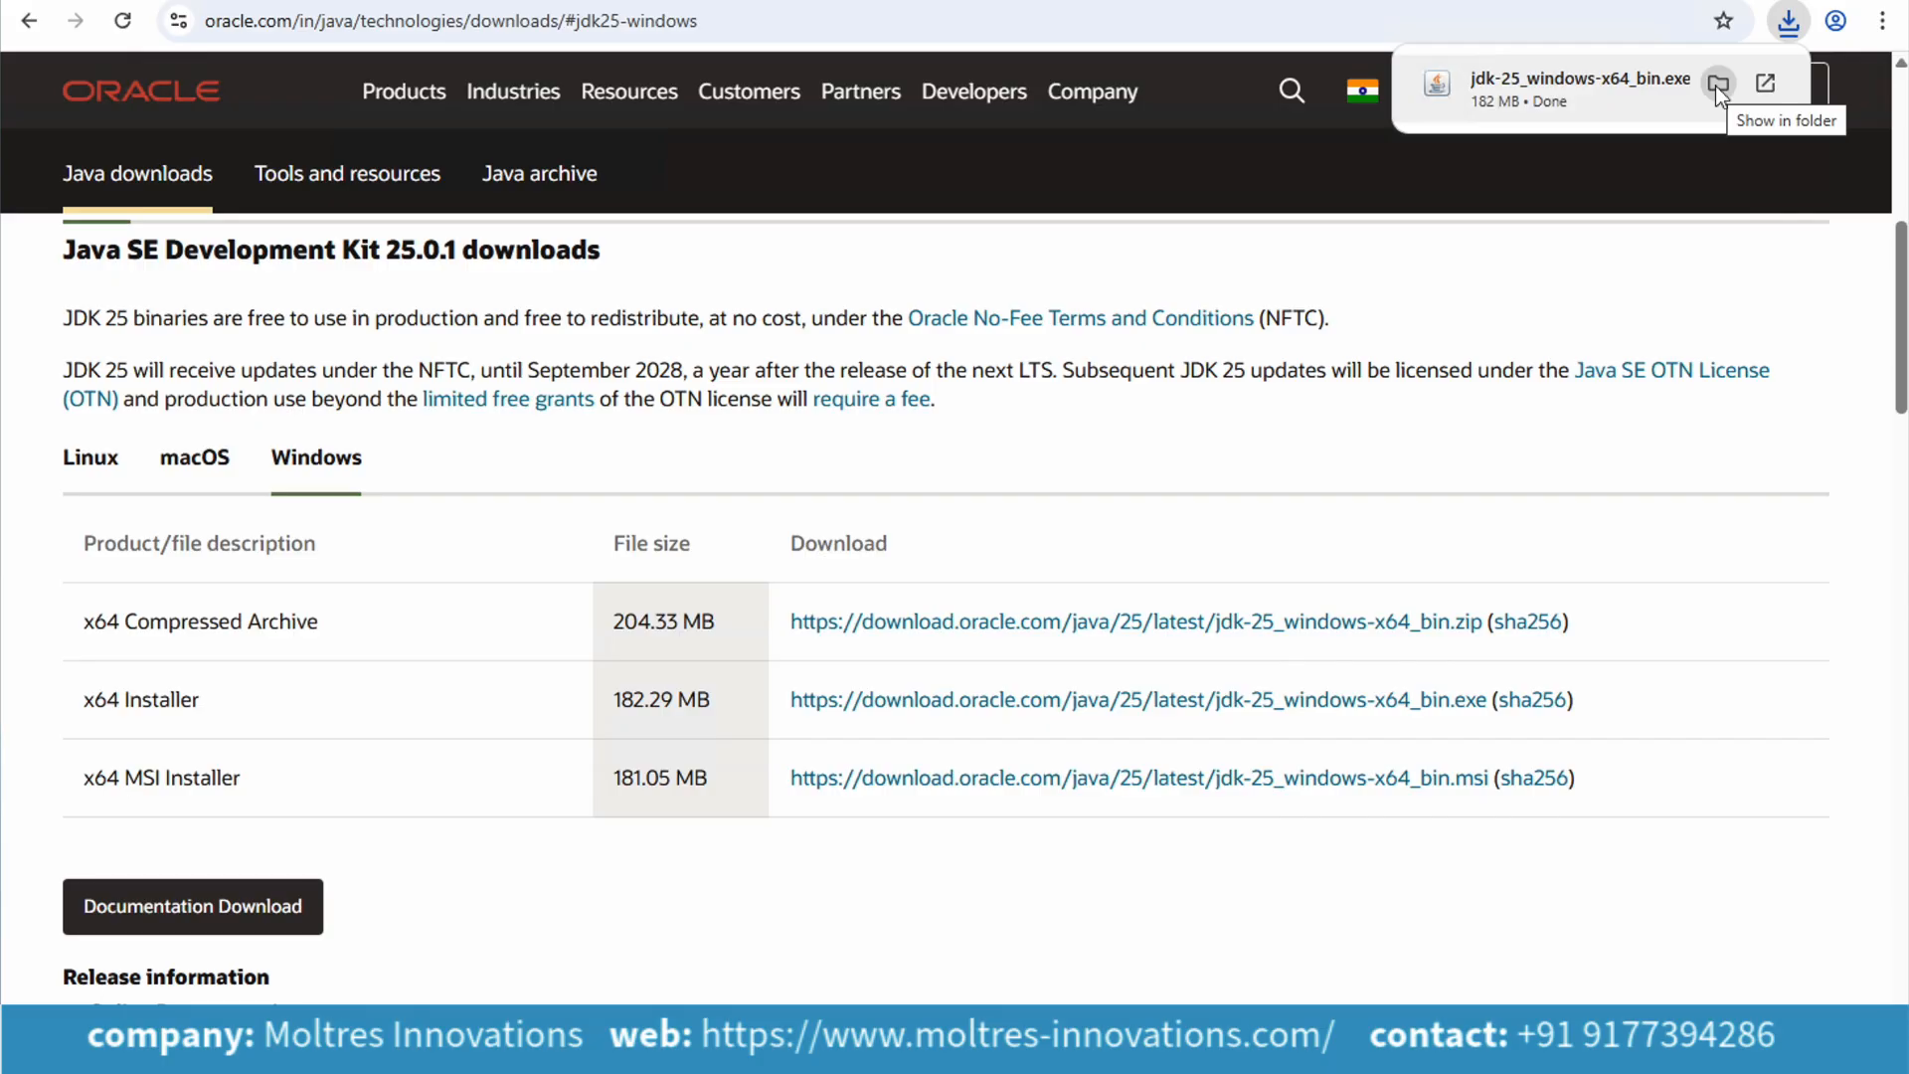
pyautogui.click(1716, 85)
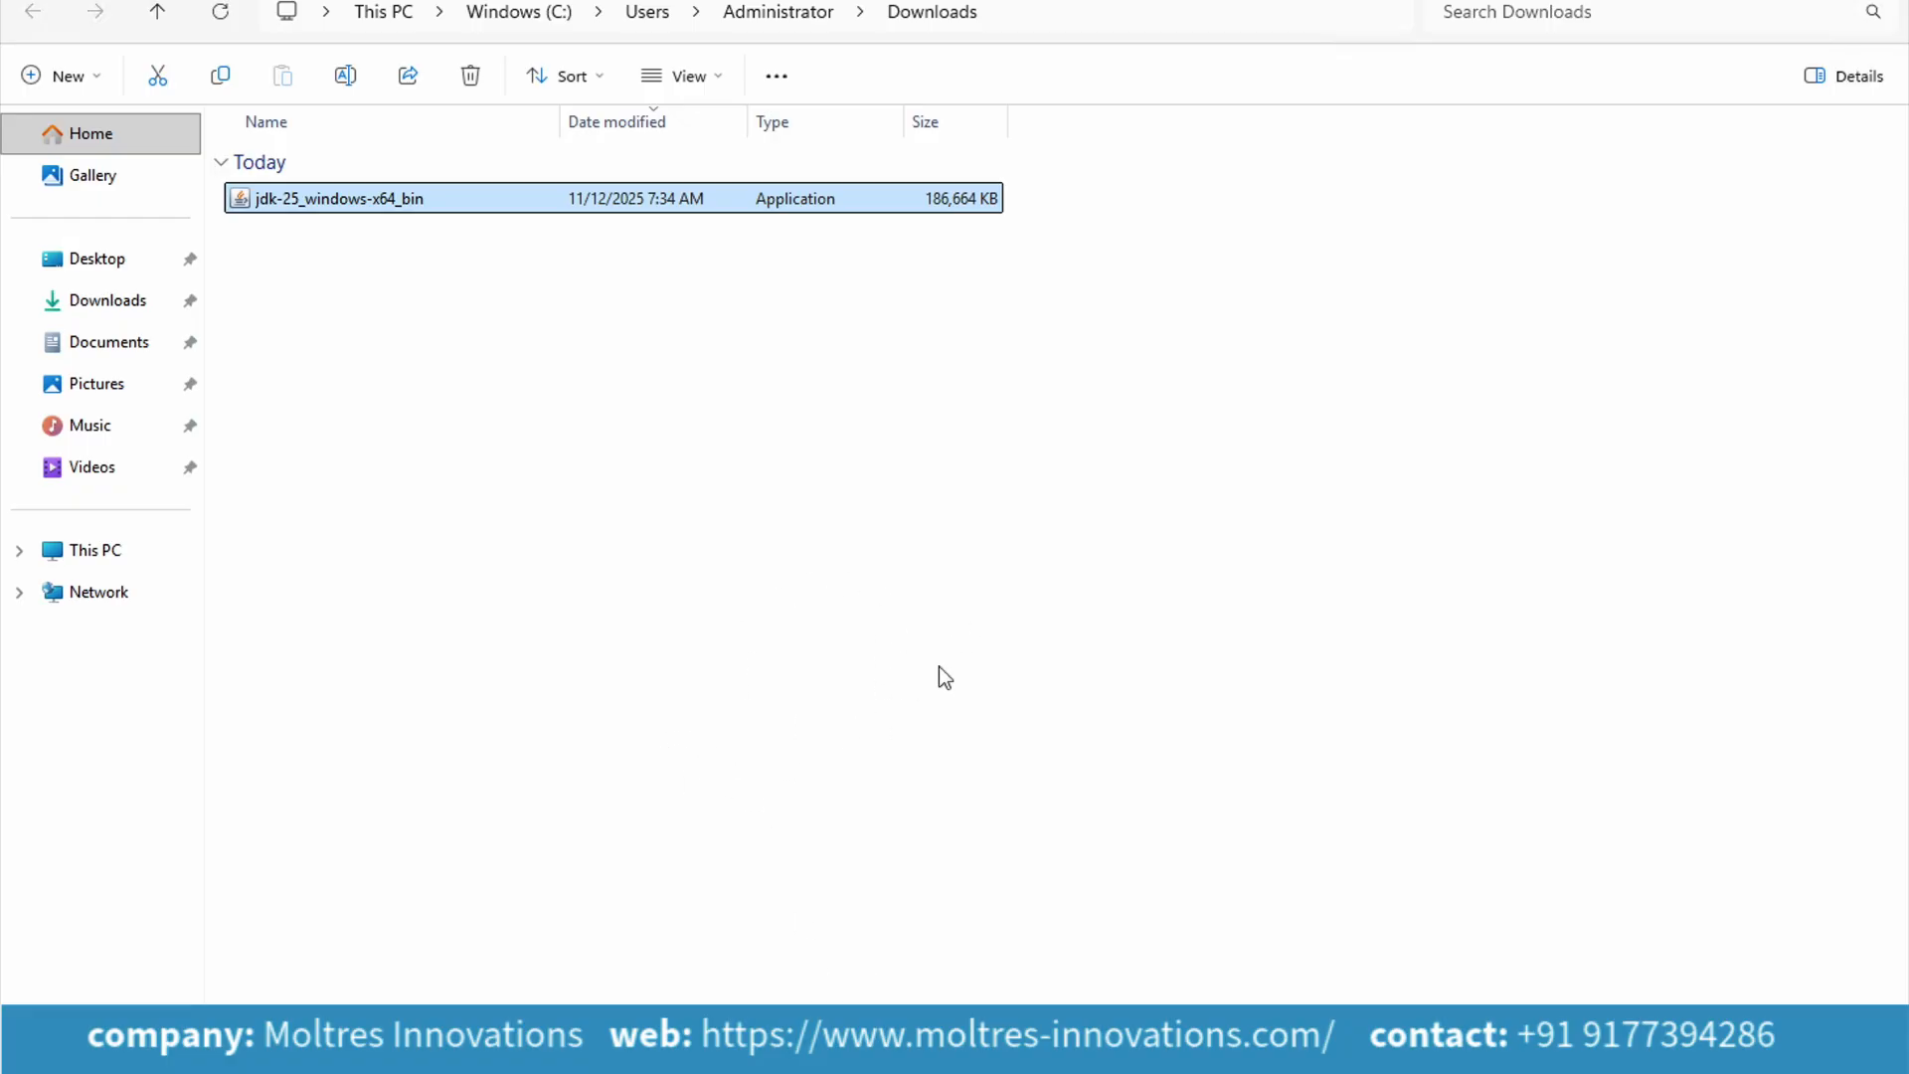
# Check for an existing Java installation by running java --version in an administrator Command Prompt, and exit the prompt
pyautogui.press('super+s')
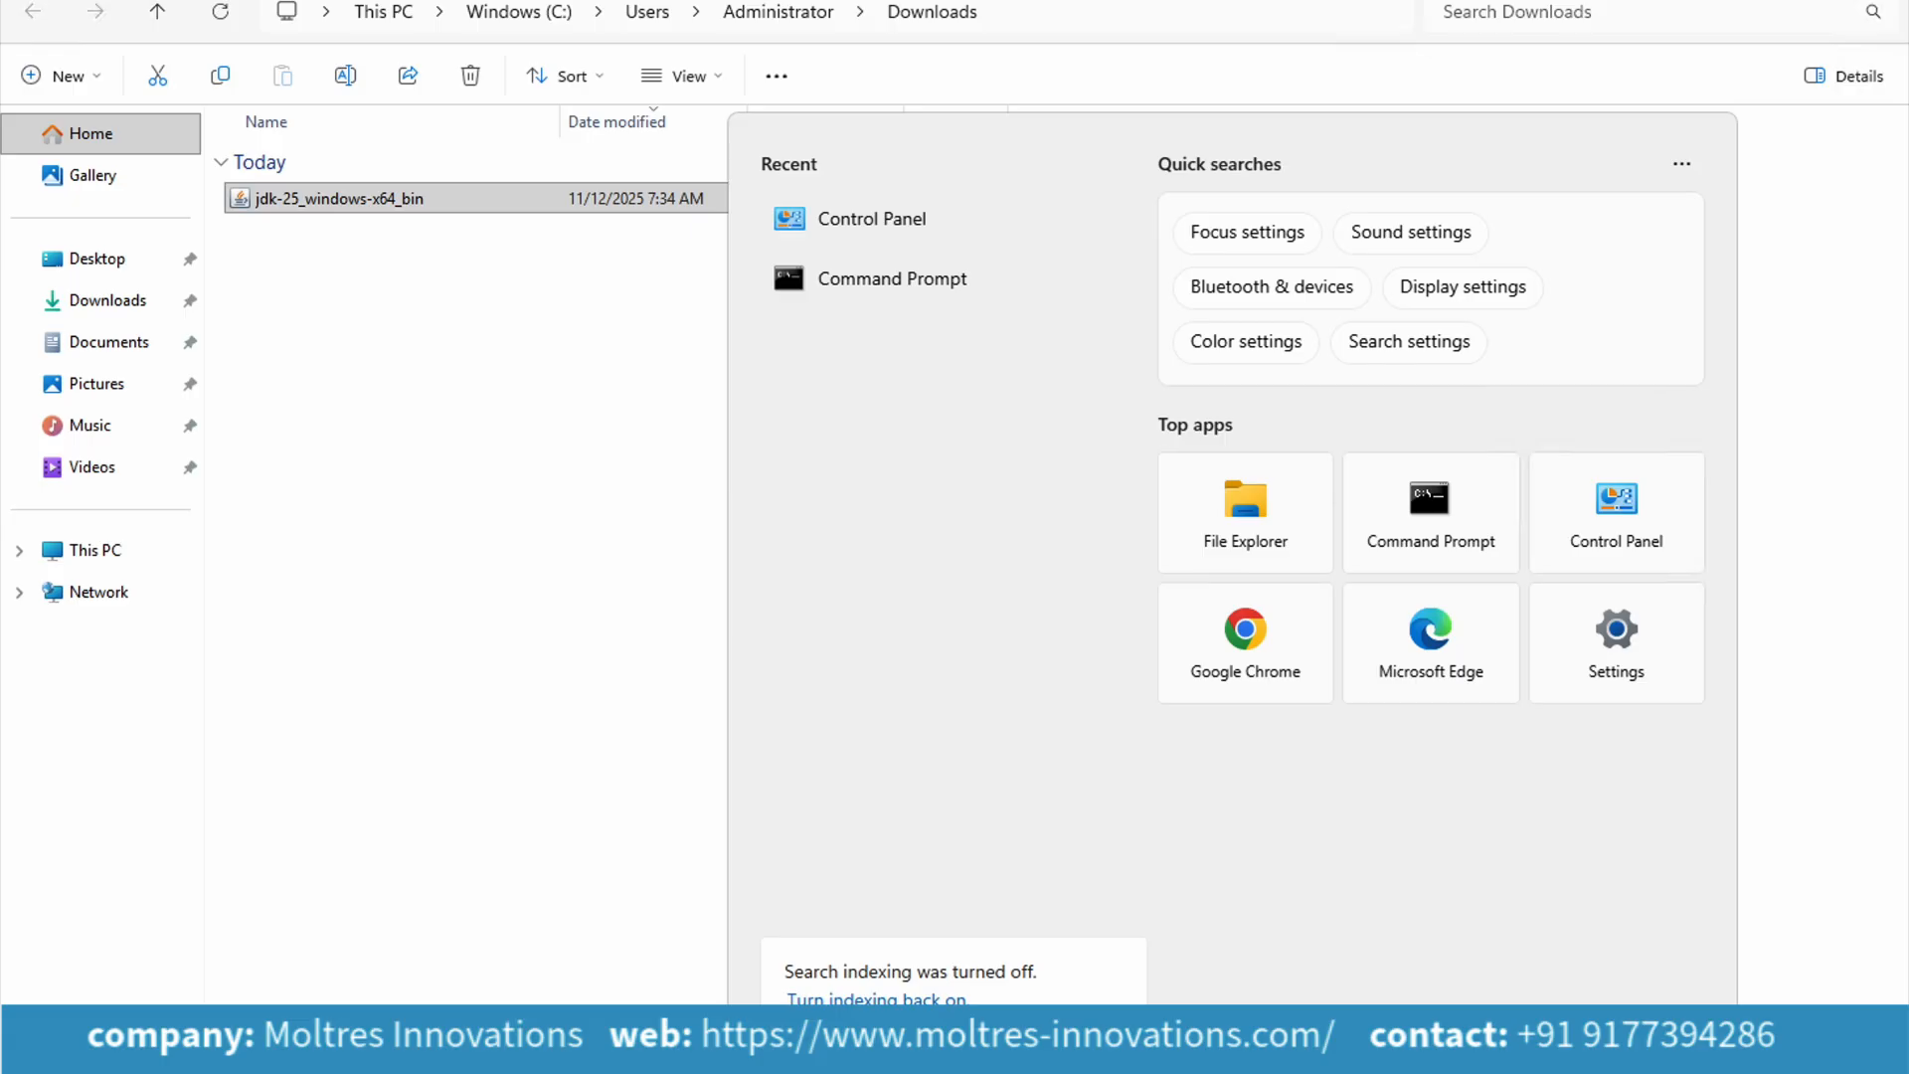
pyautogui.write('cmd')
pyautogui.hotkey('ctrl', 'shift', 'Return')
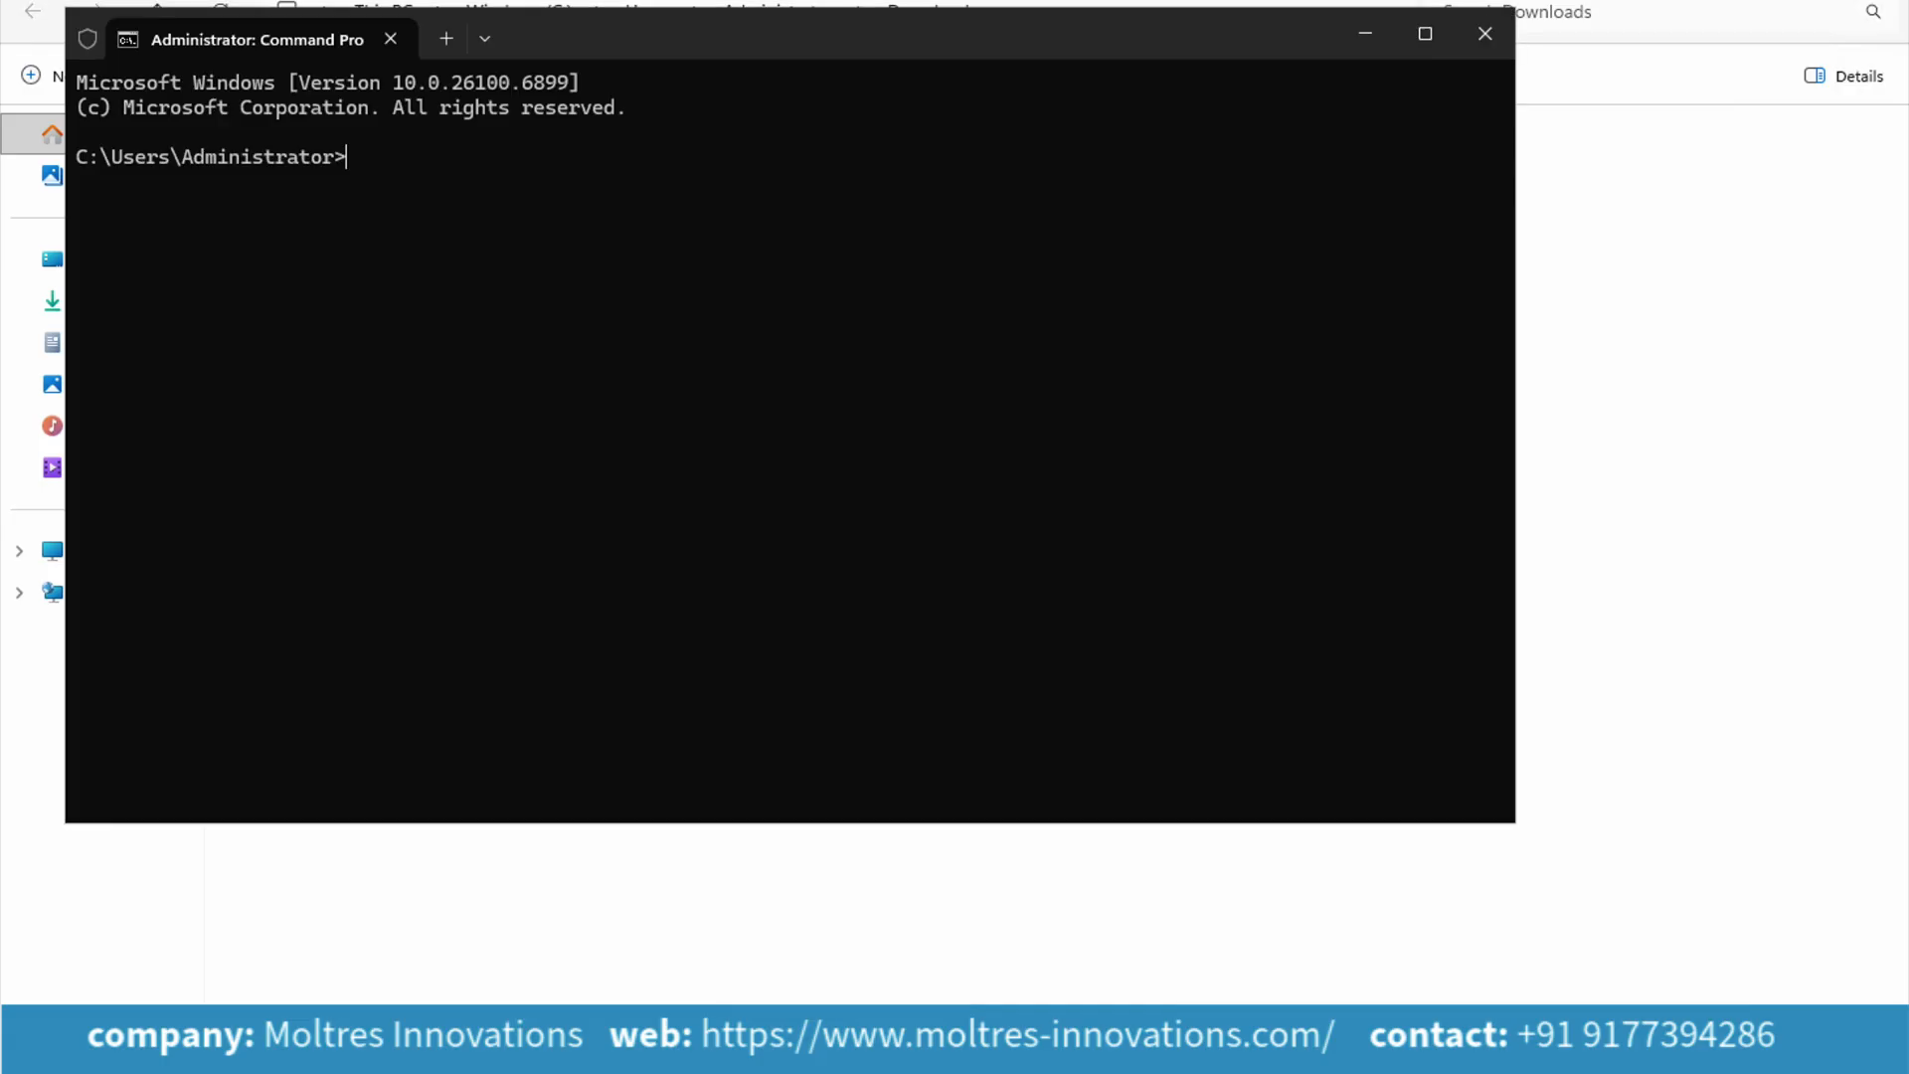
pyautogui.moveTo(583, 44); pyautogui.dragTo(829, 239)
pyautogui.write('java')
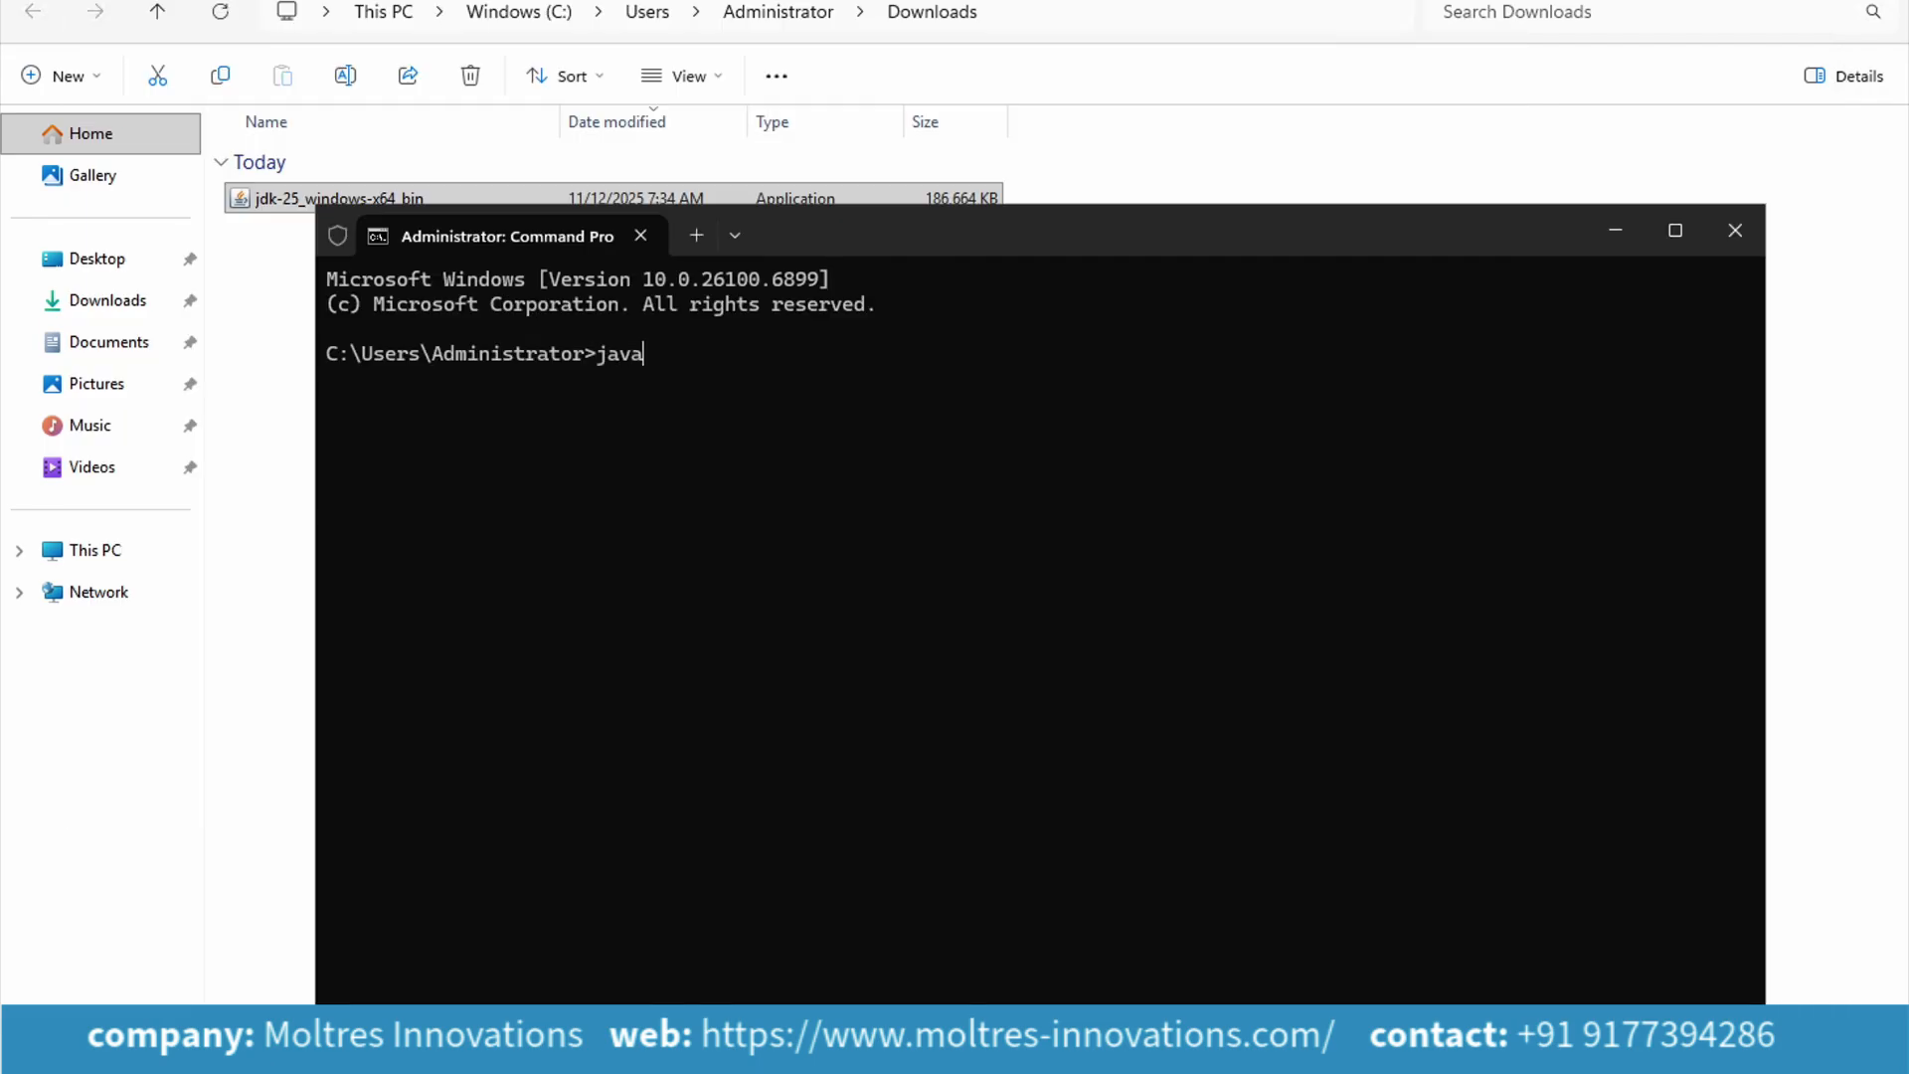
pyautogui.write(' --version')
pyautogui.press('Return')
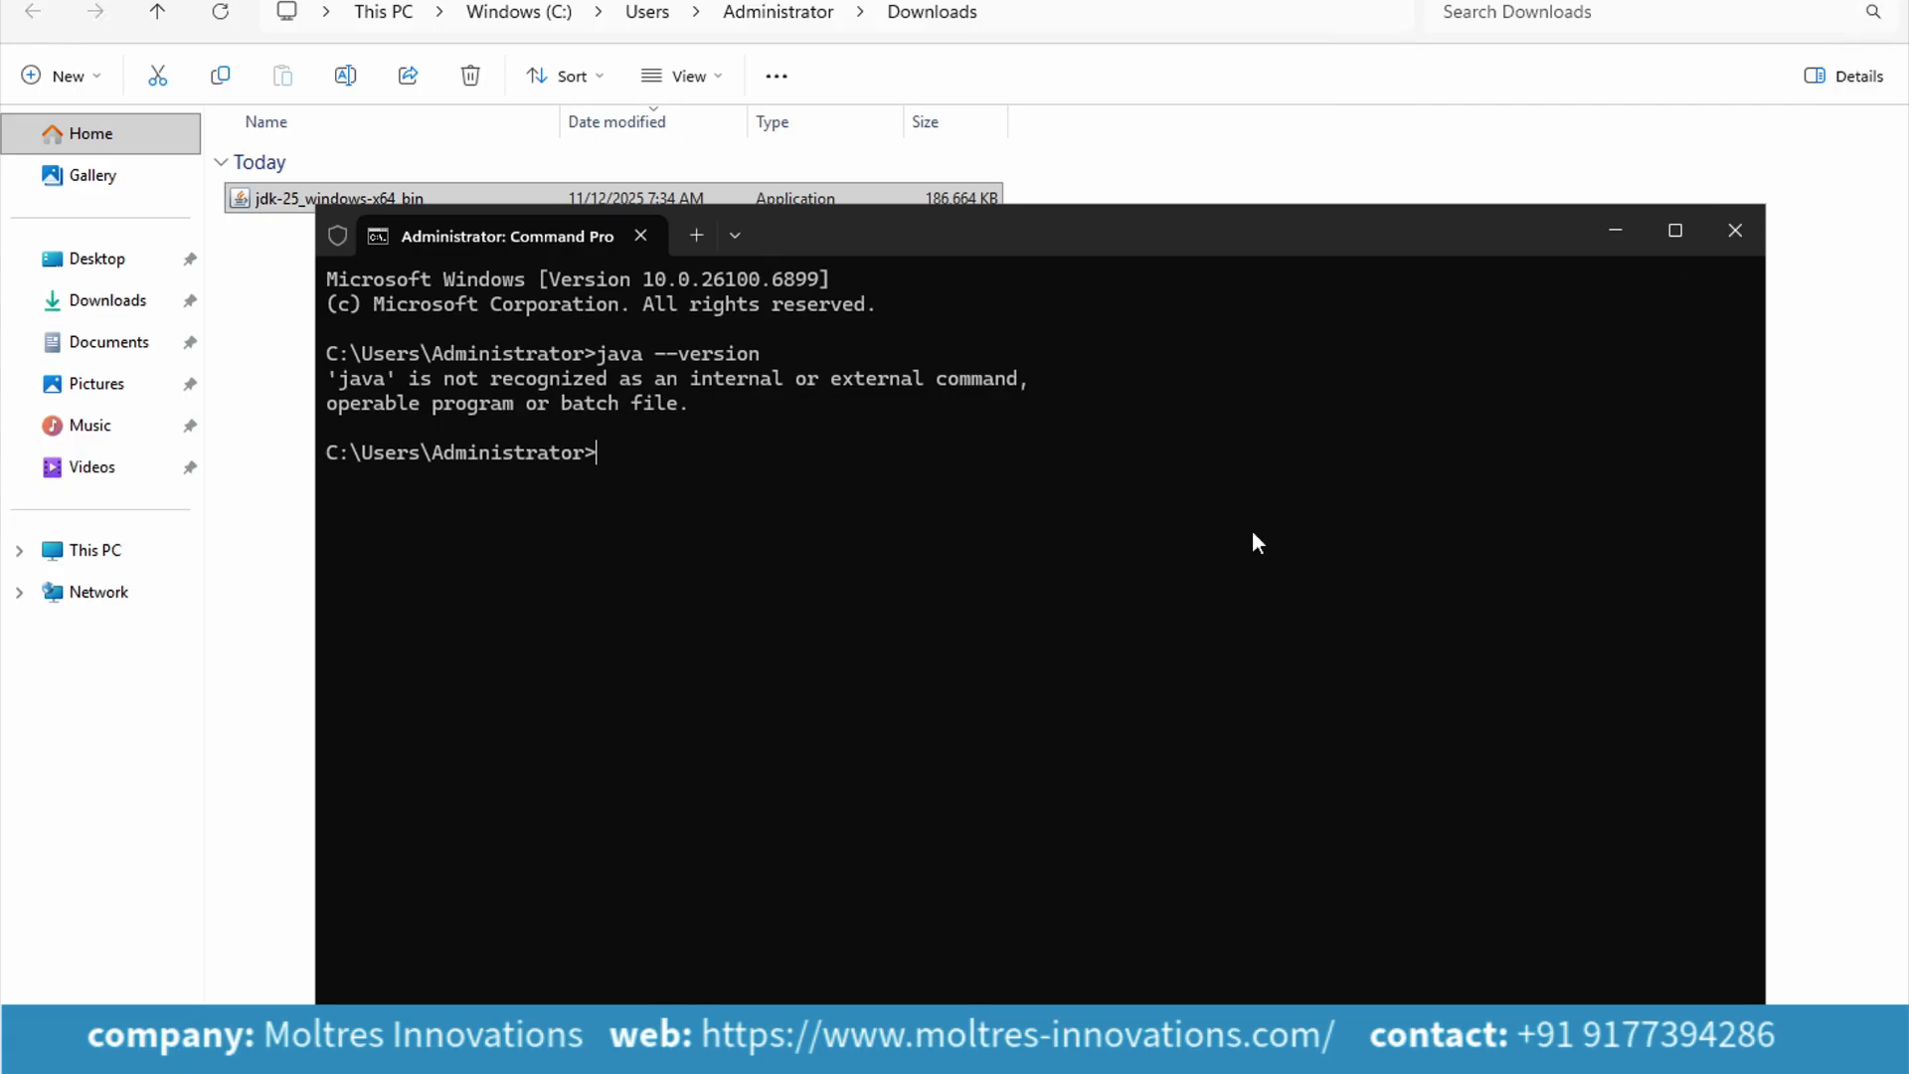
pyautogui.write('exit')
pyautogui.press('Return')
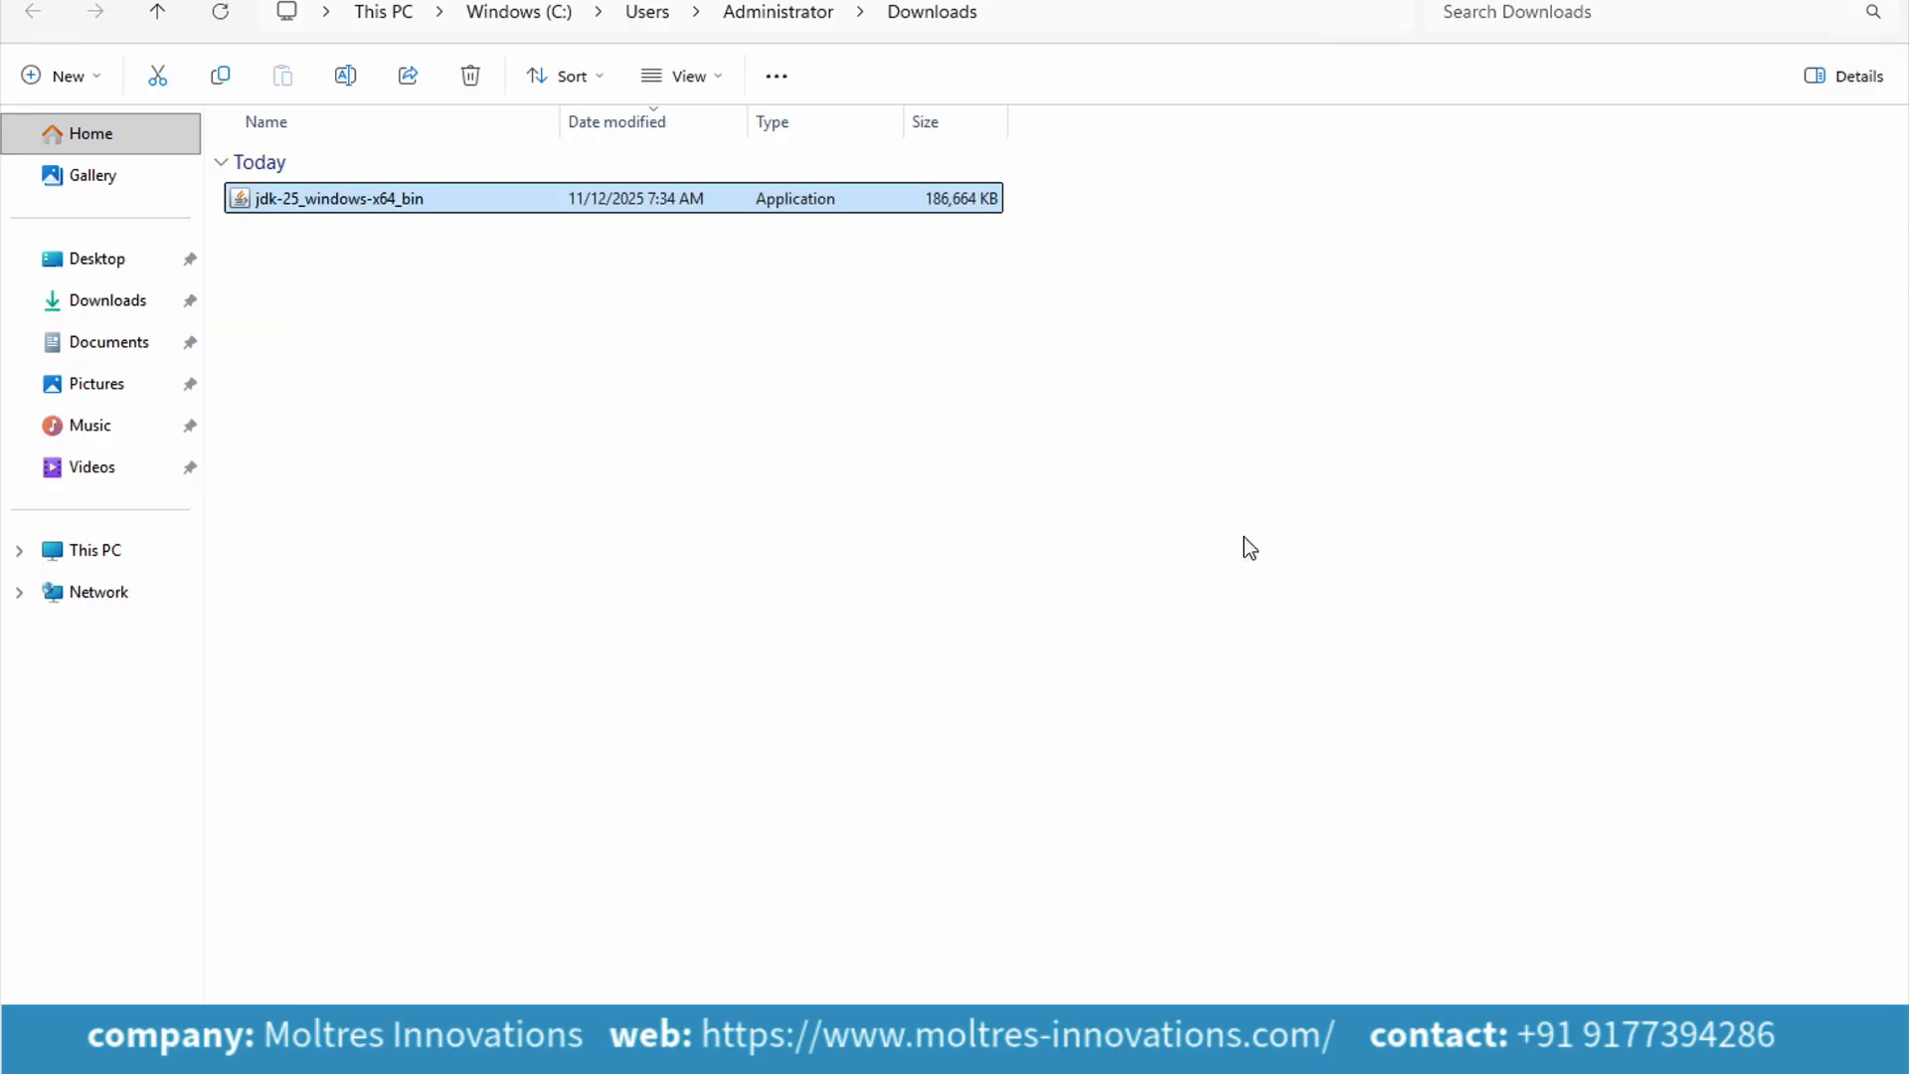
# Run the jdk-25_windows-x64_bin installer and install the JDK to C:\Program Files\Java\jdk-25\, closing the wizard when done
pyautogui.doubleClick(336, 207)
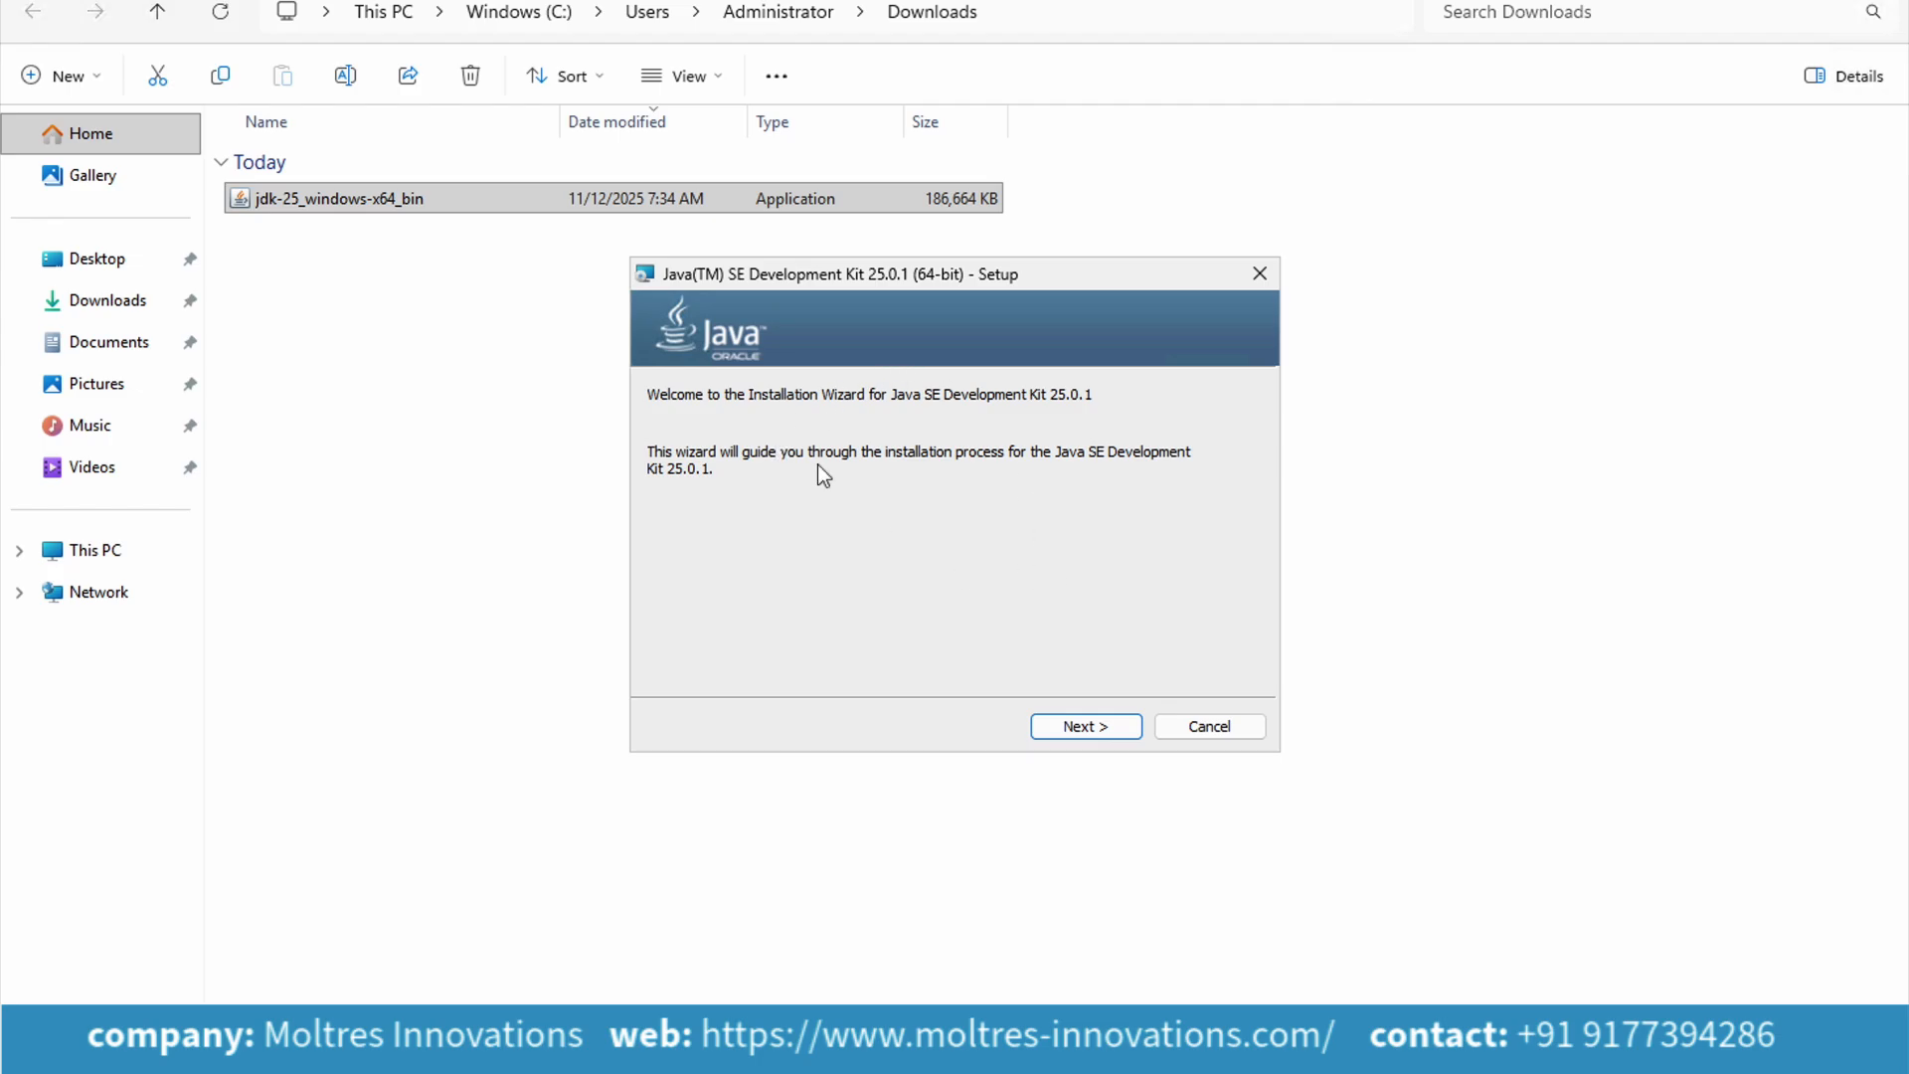
pyautogui.click(1079, 732)
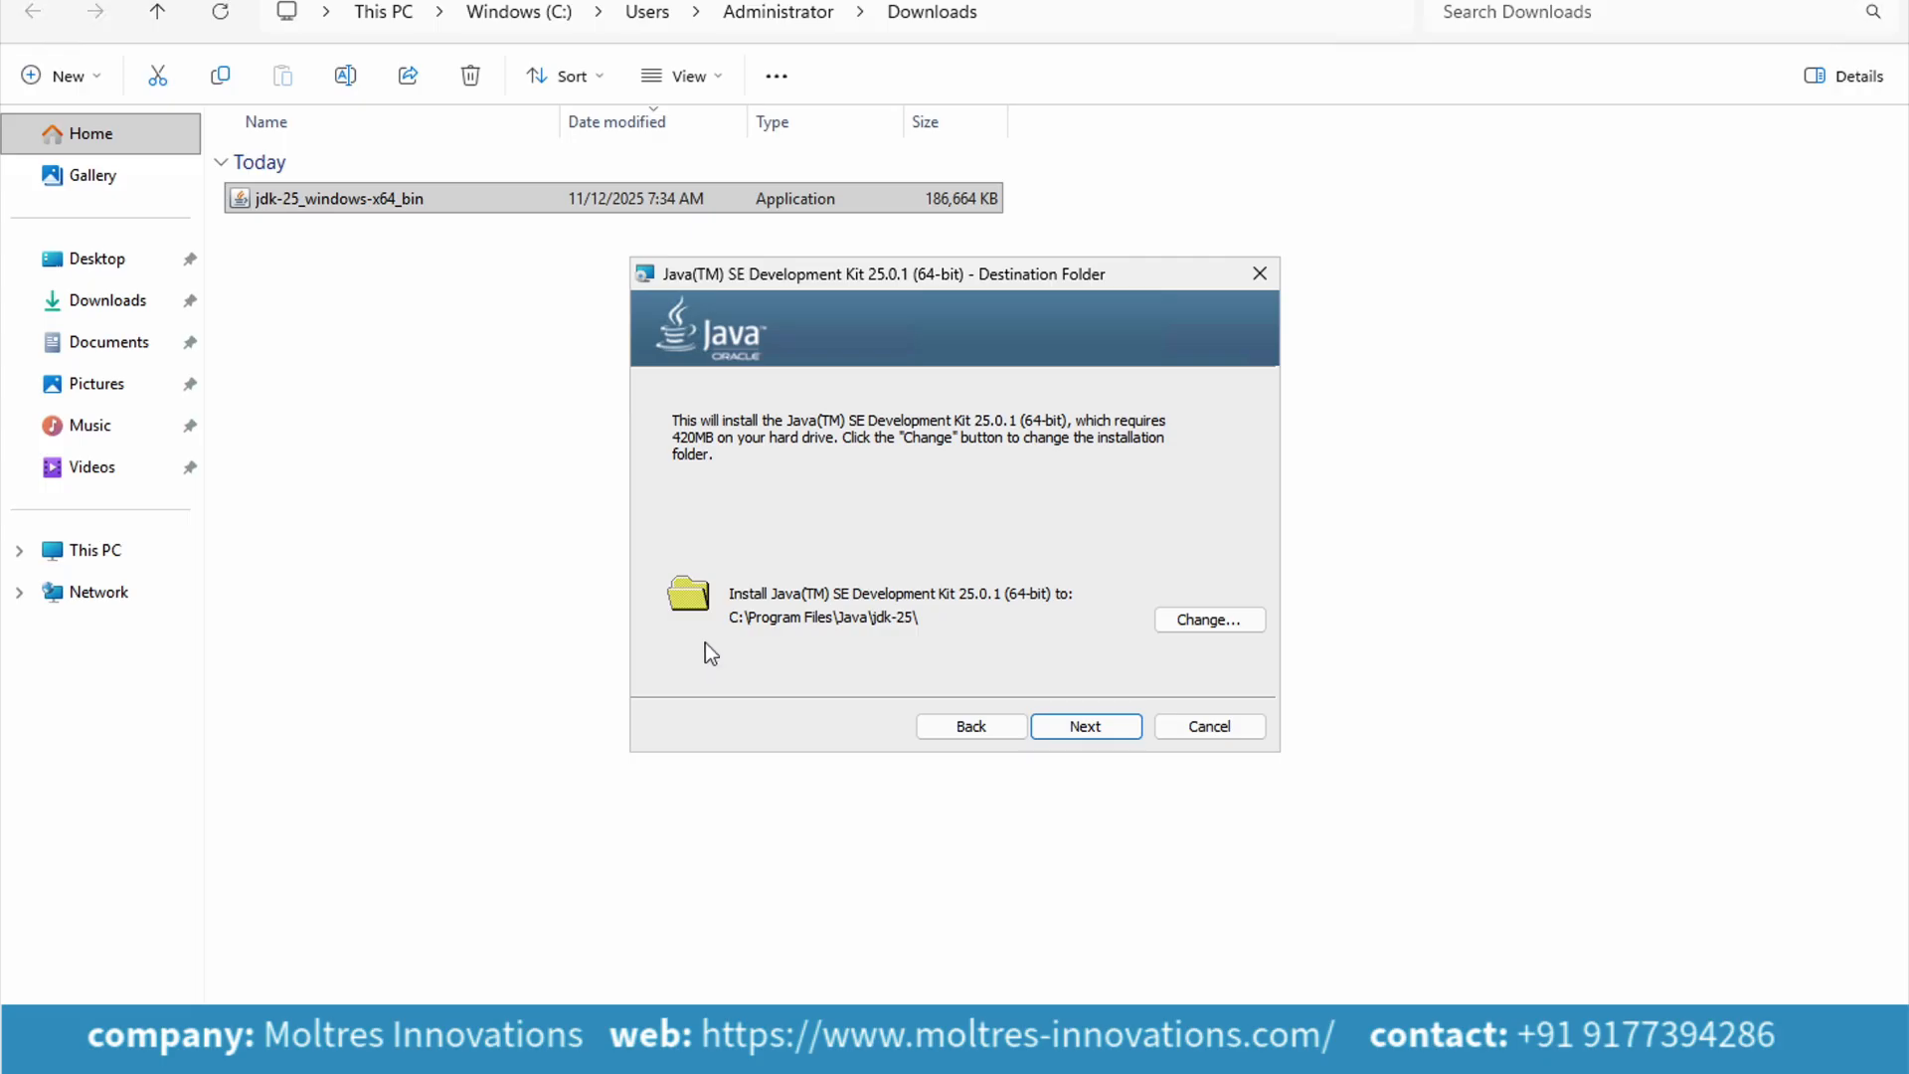
pyautogui.click(1078, 729)
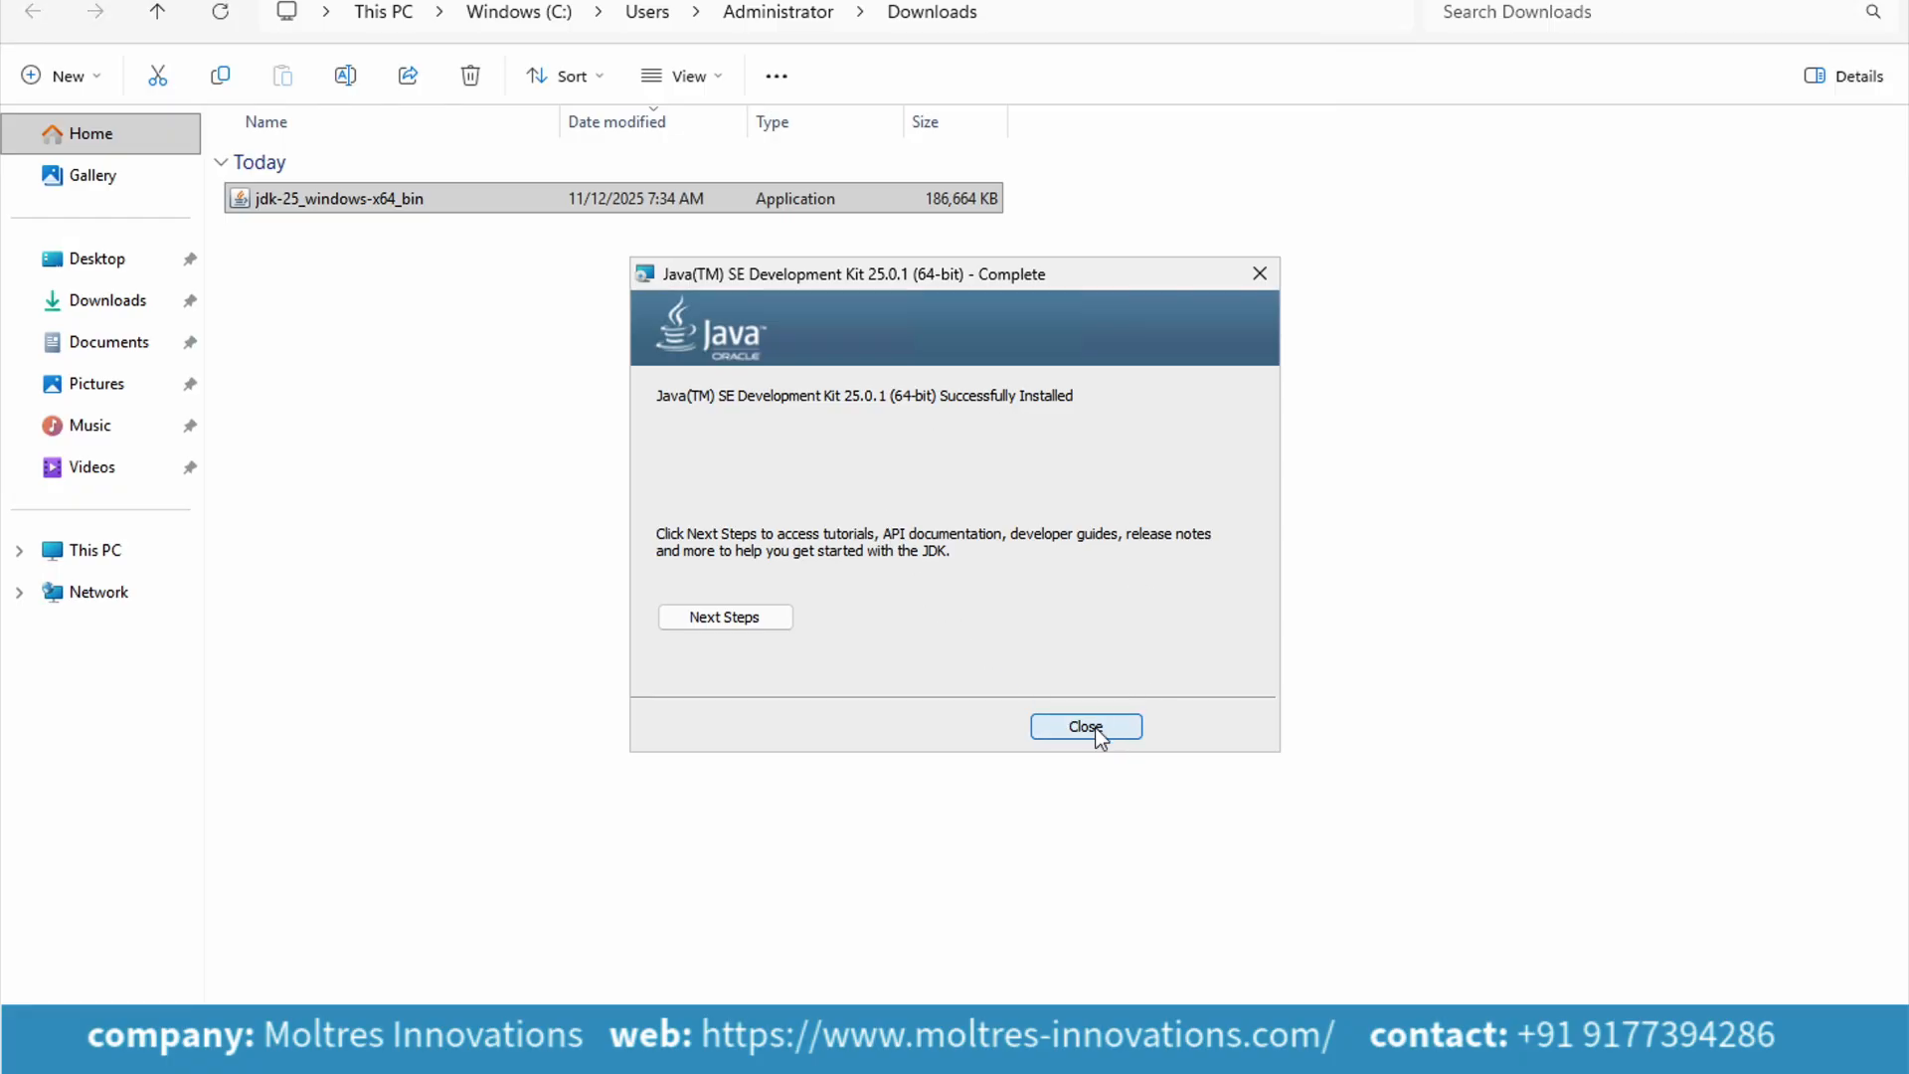
pyautogui.click(1086, 727)
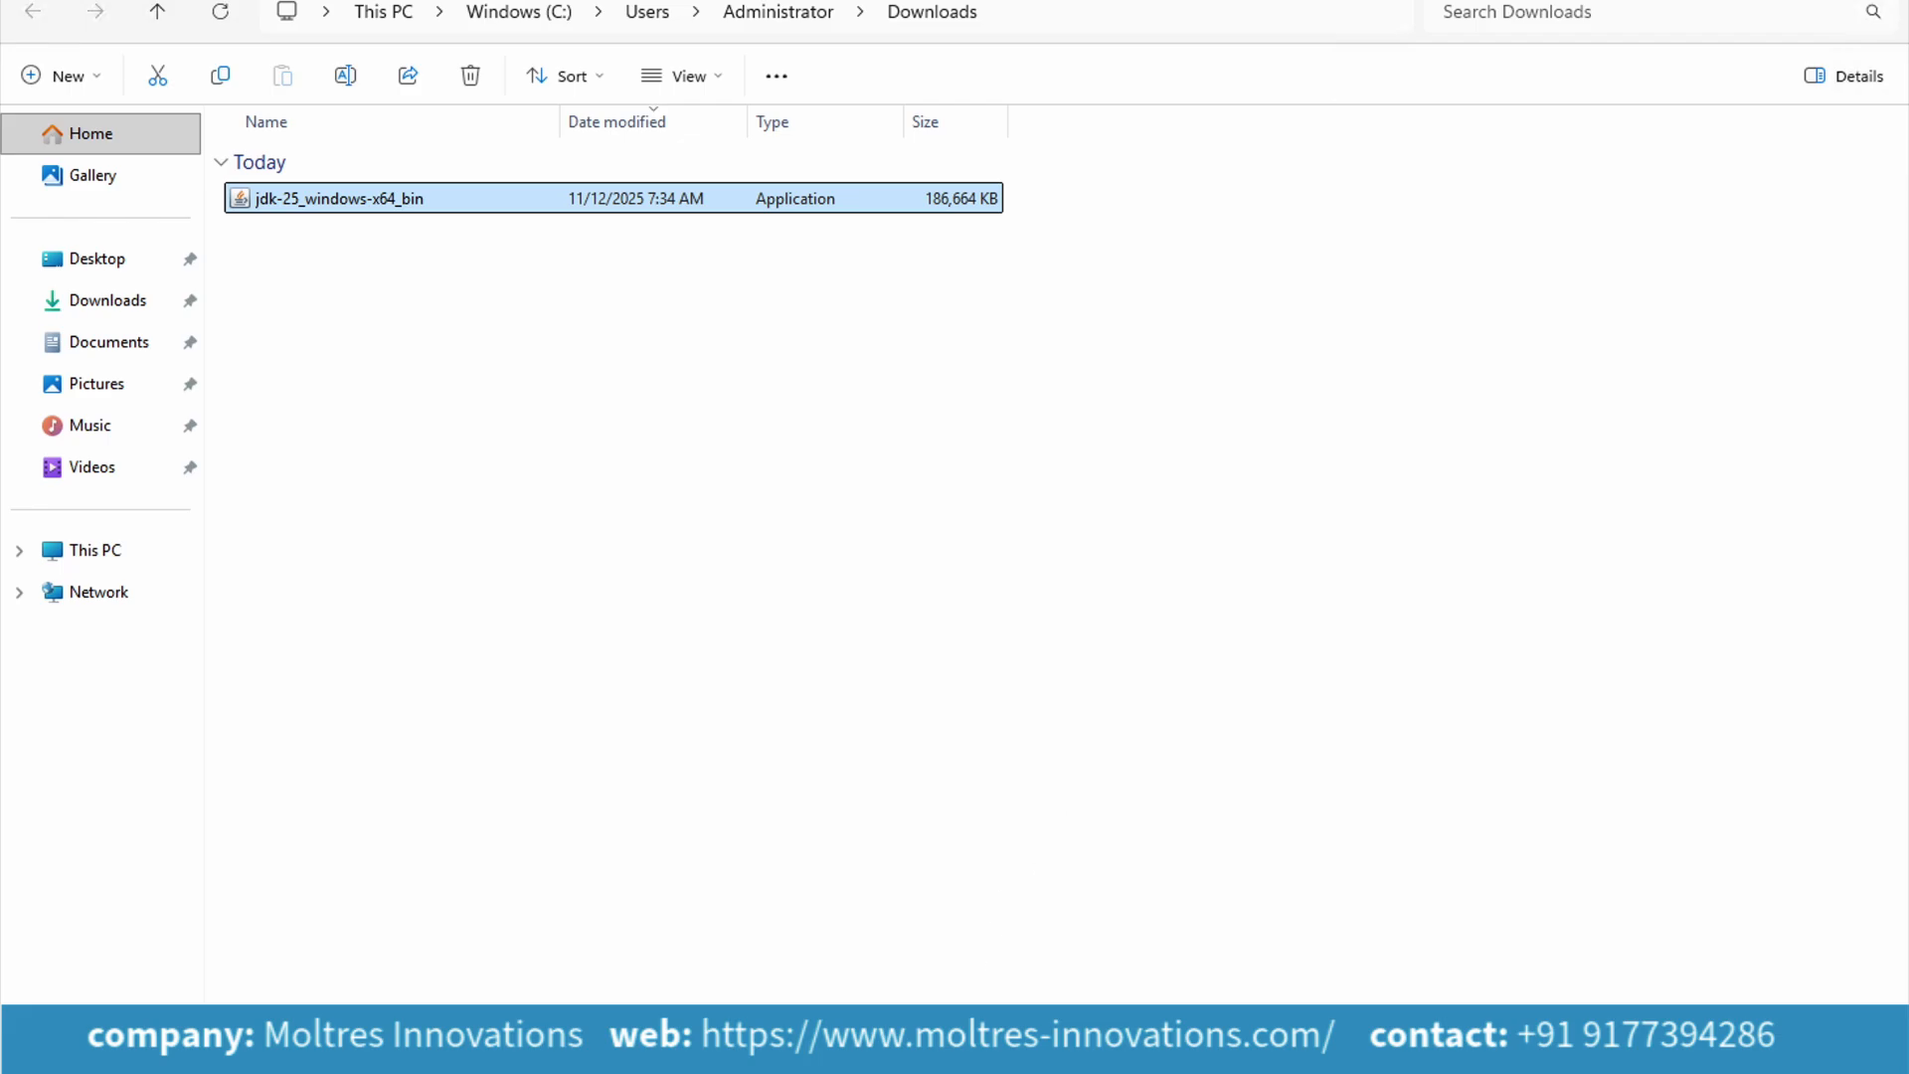
# Open Command Prompt as administrator and verify the installed JDK with java --version
pyautogui.click(875, 1044)
pyautogui.write('cmd')
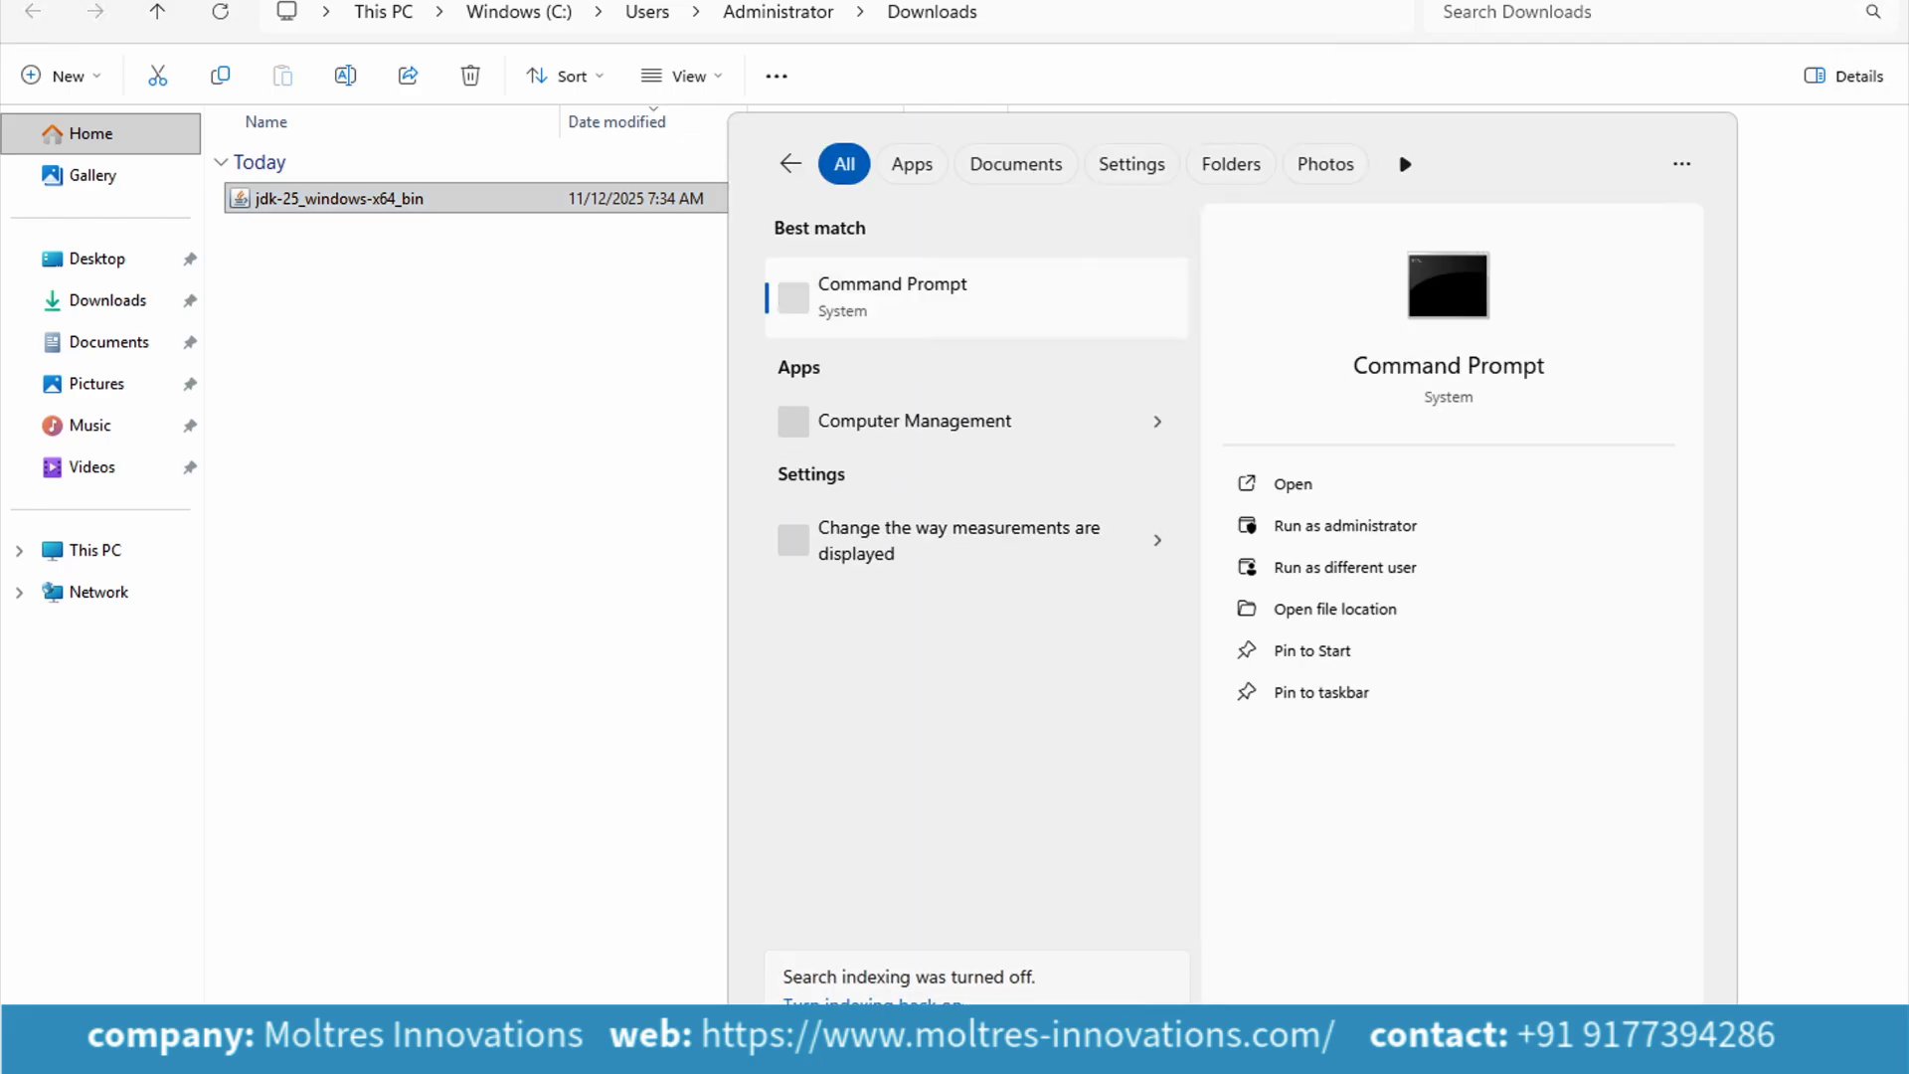
pyautogui.hotkey('ctrl', 'shift', 'Return')
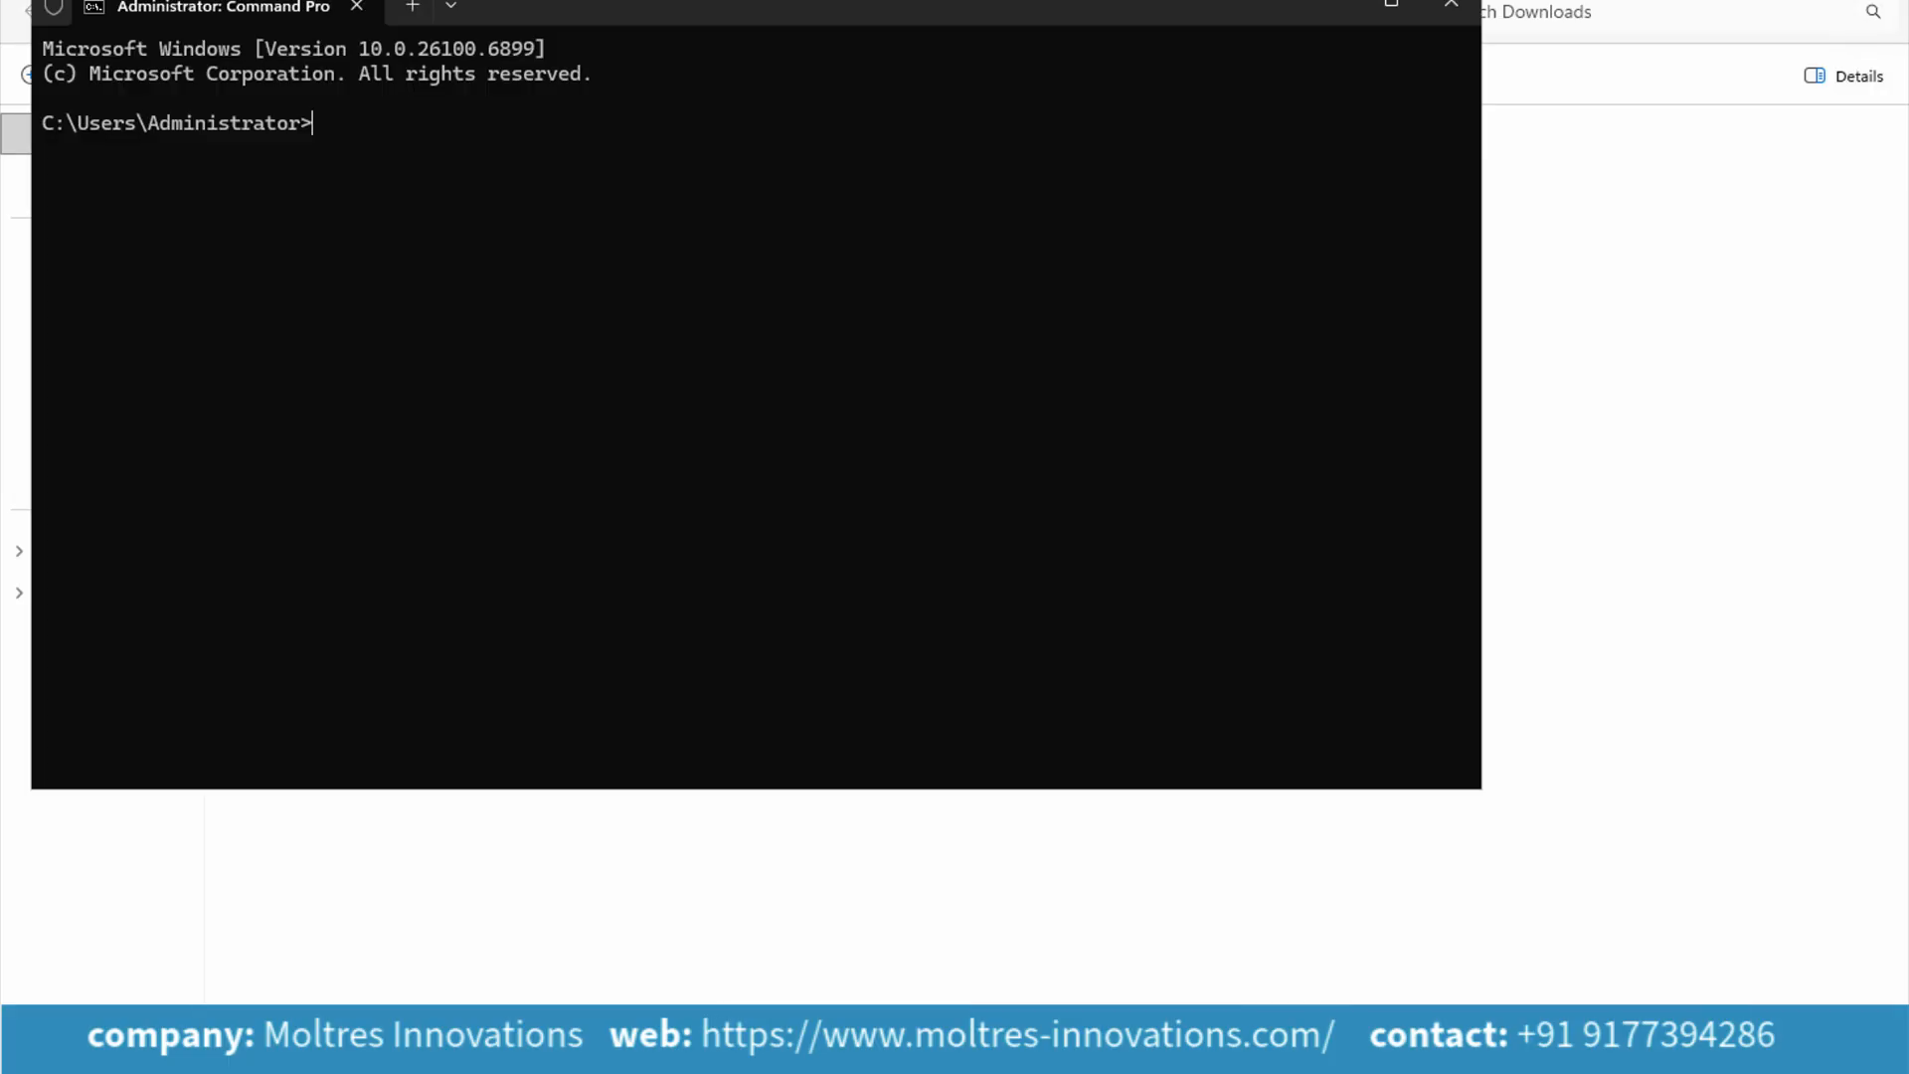
pyautogui.write('java --version')
pyautogui.press('Return')
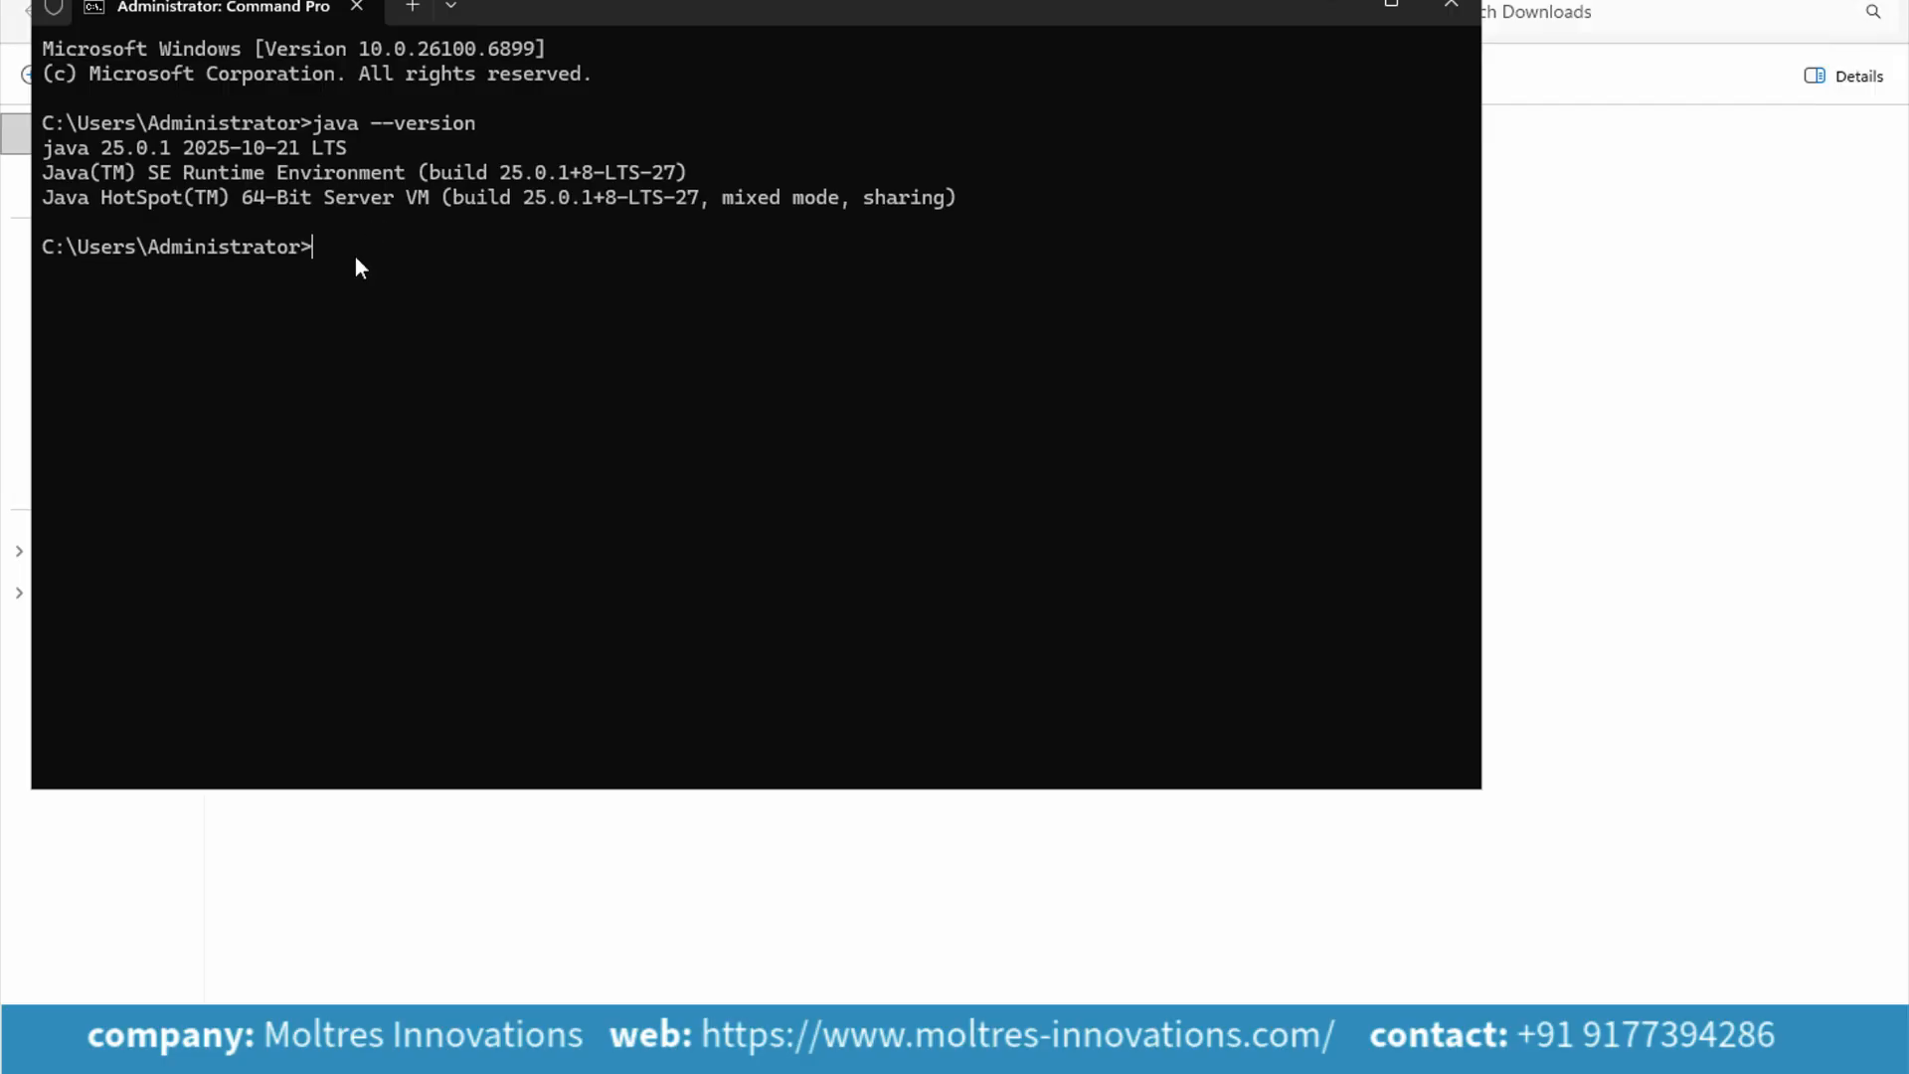
# Start jshell, run System.out.println("Hello World"), and exit both jshell and the Command Prompt
pyautogui.write('jshell')
pyautogui.press('Return')
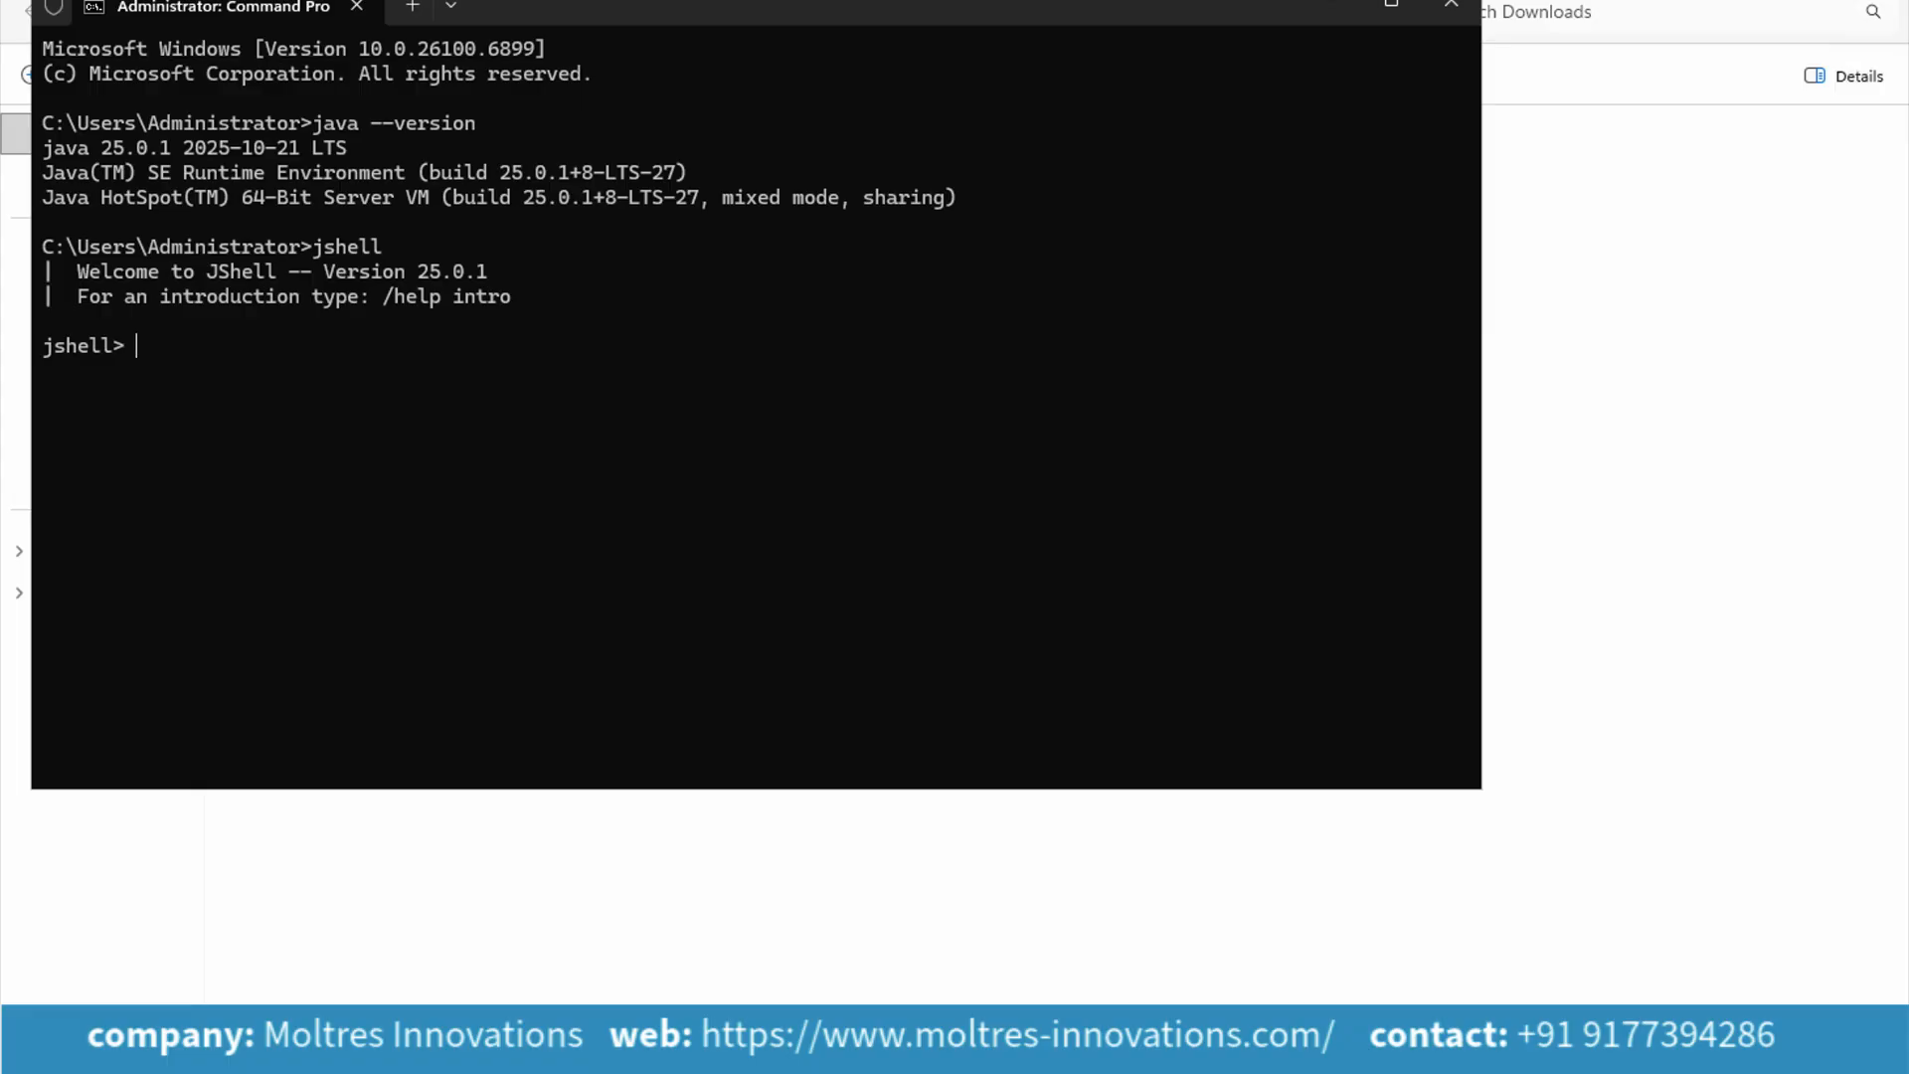
pyautogui.write('System.out.prin')
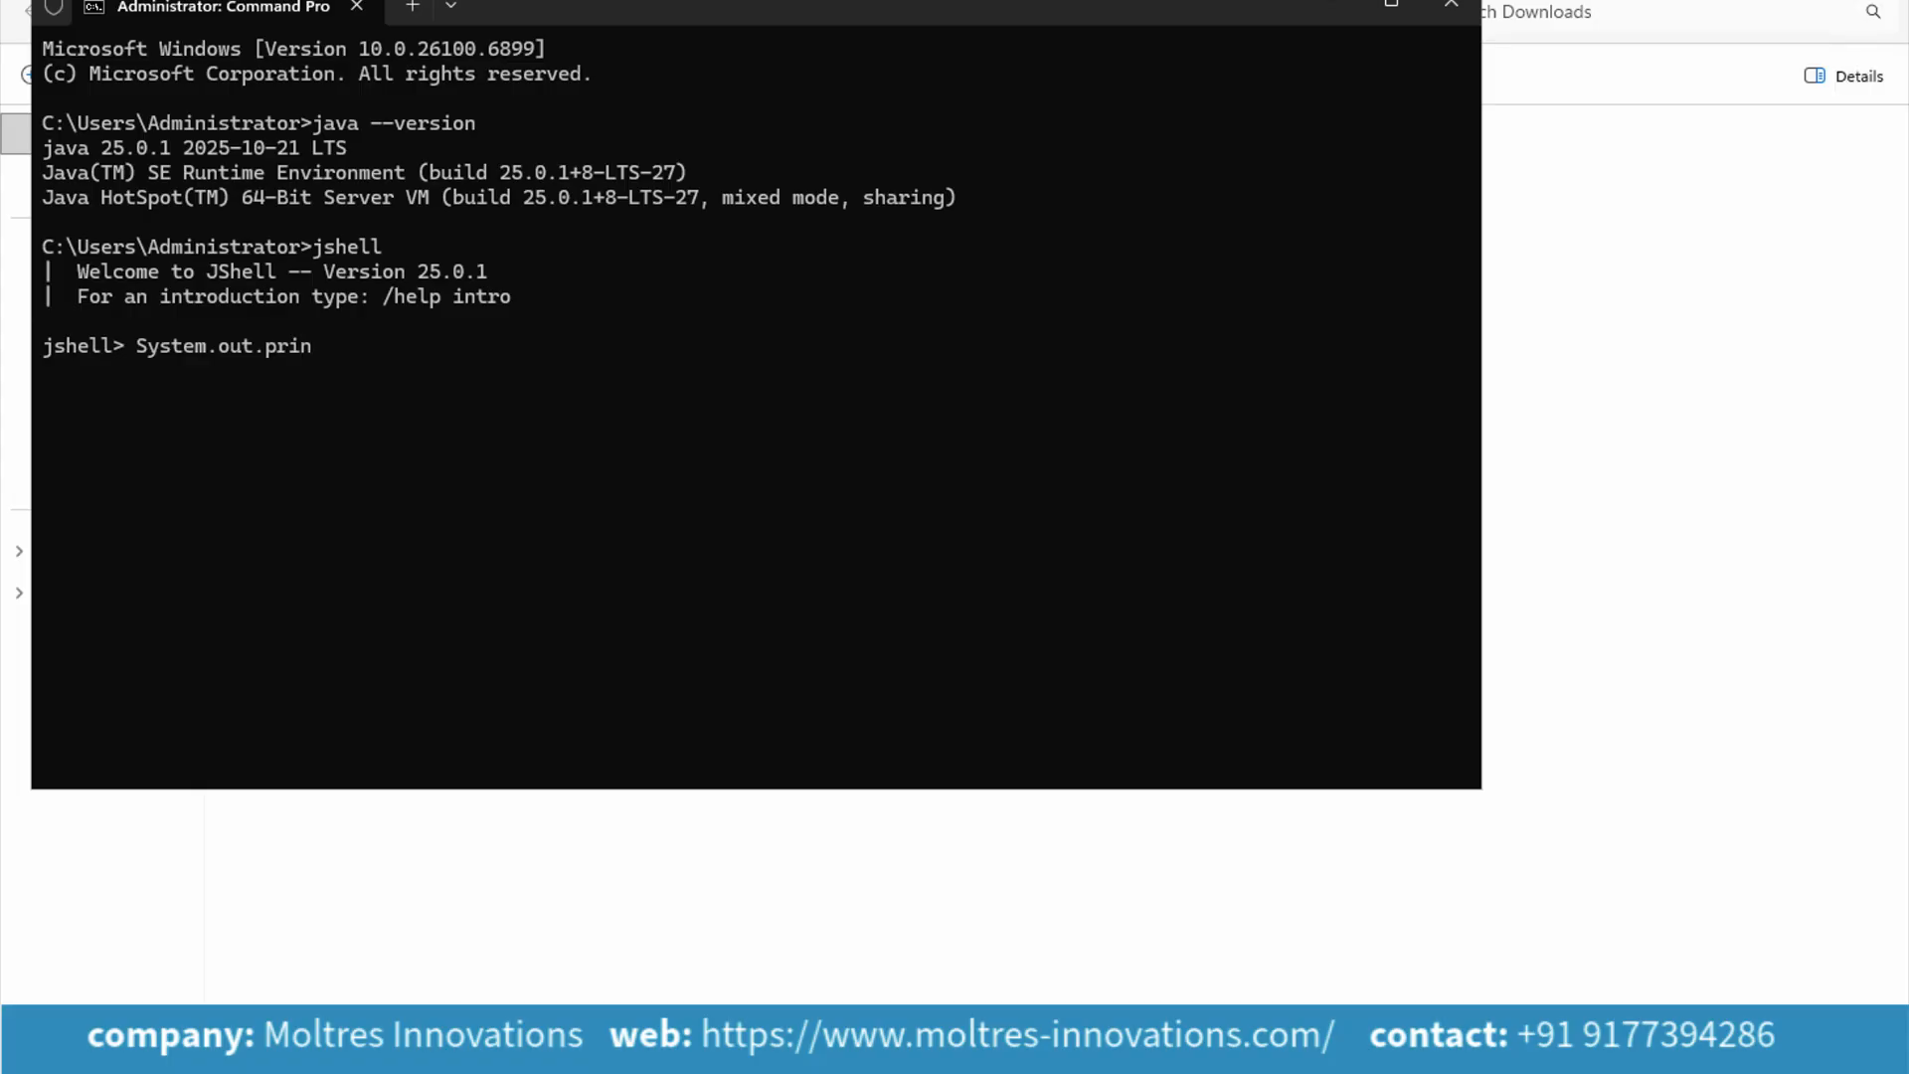
pyautogui.write('tln("Hello World"')
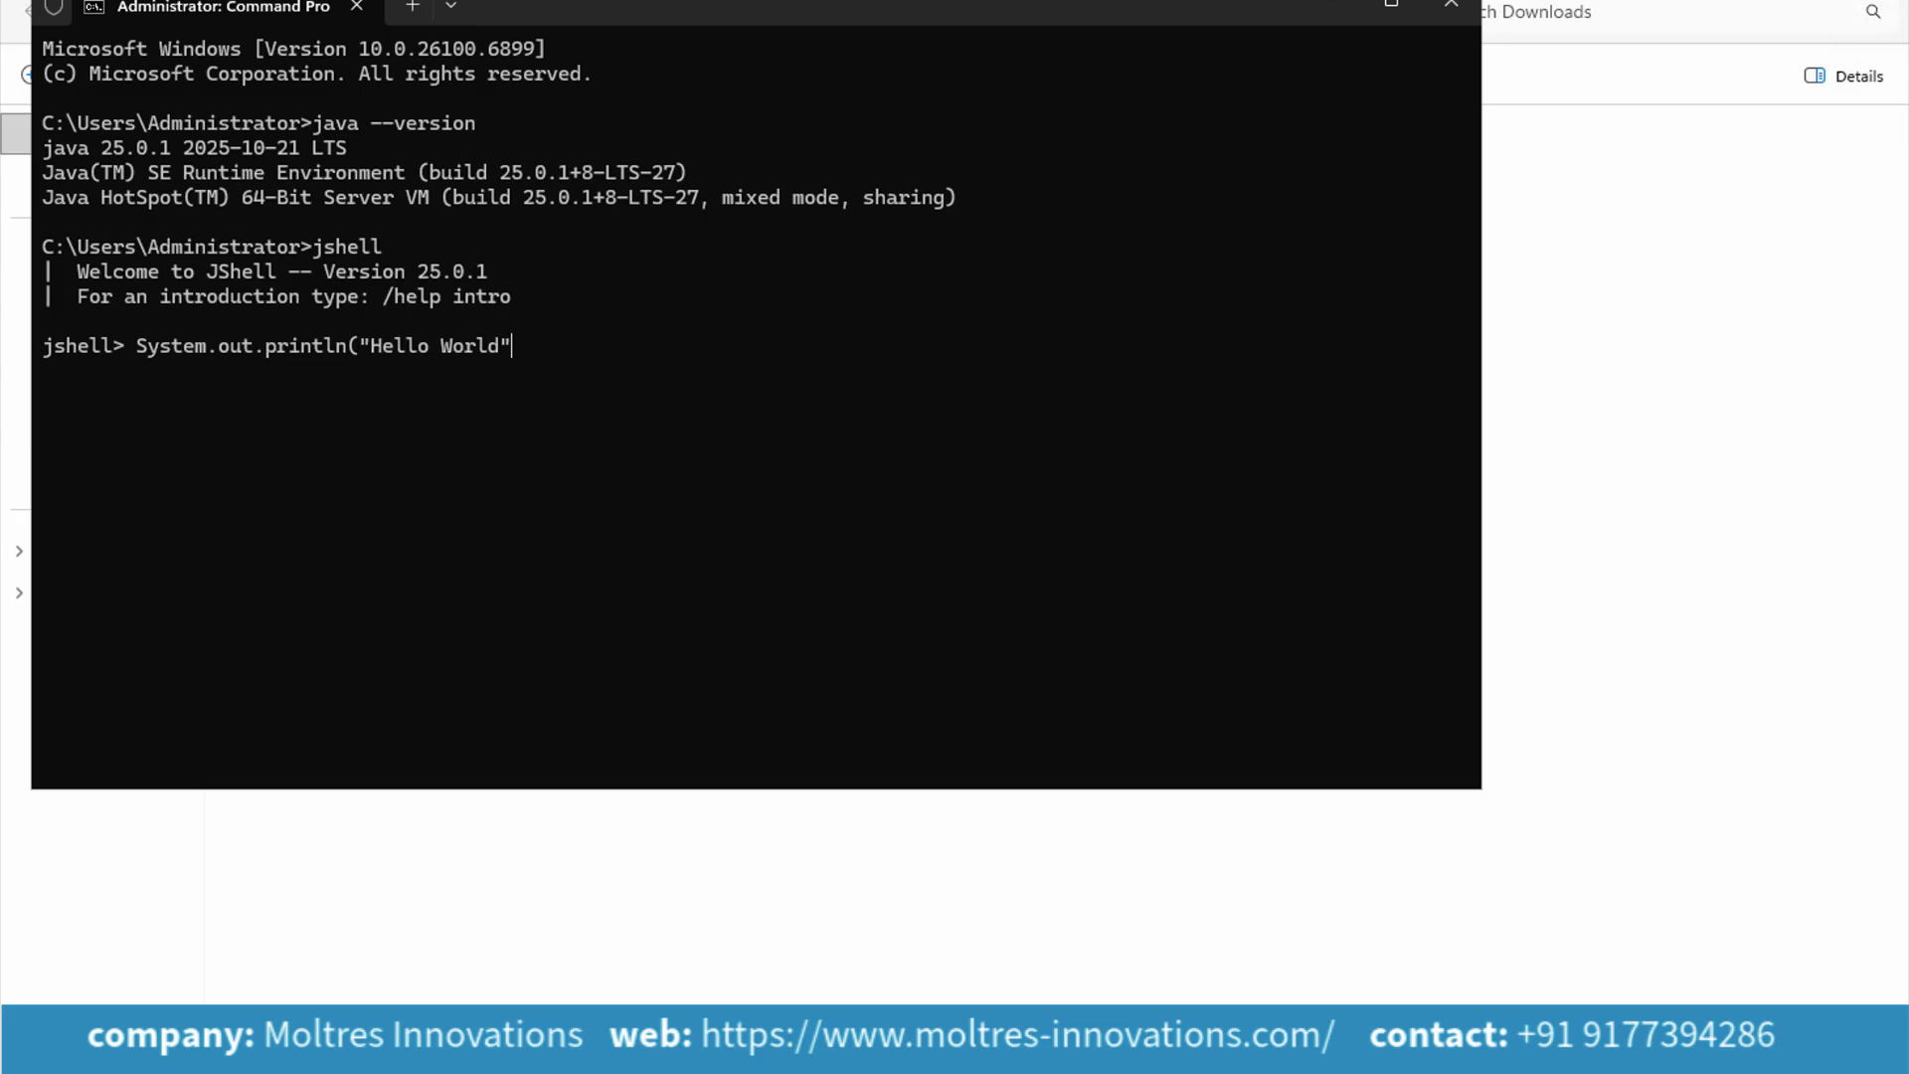
pyautogui.write(')')
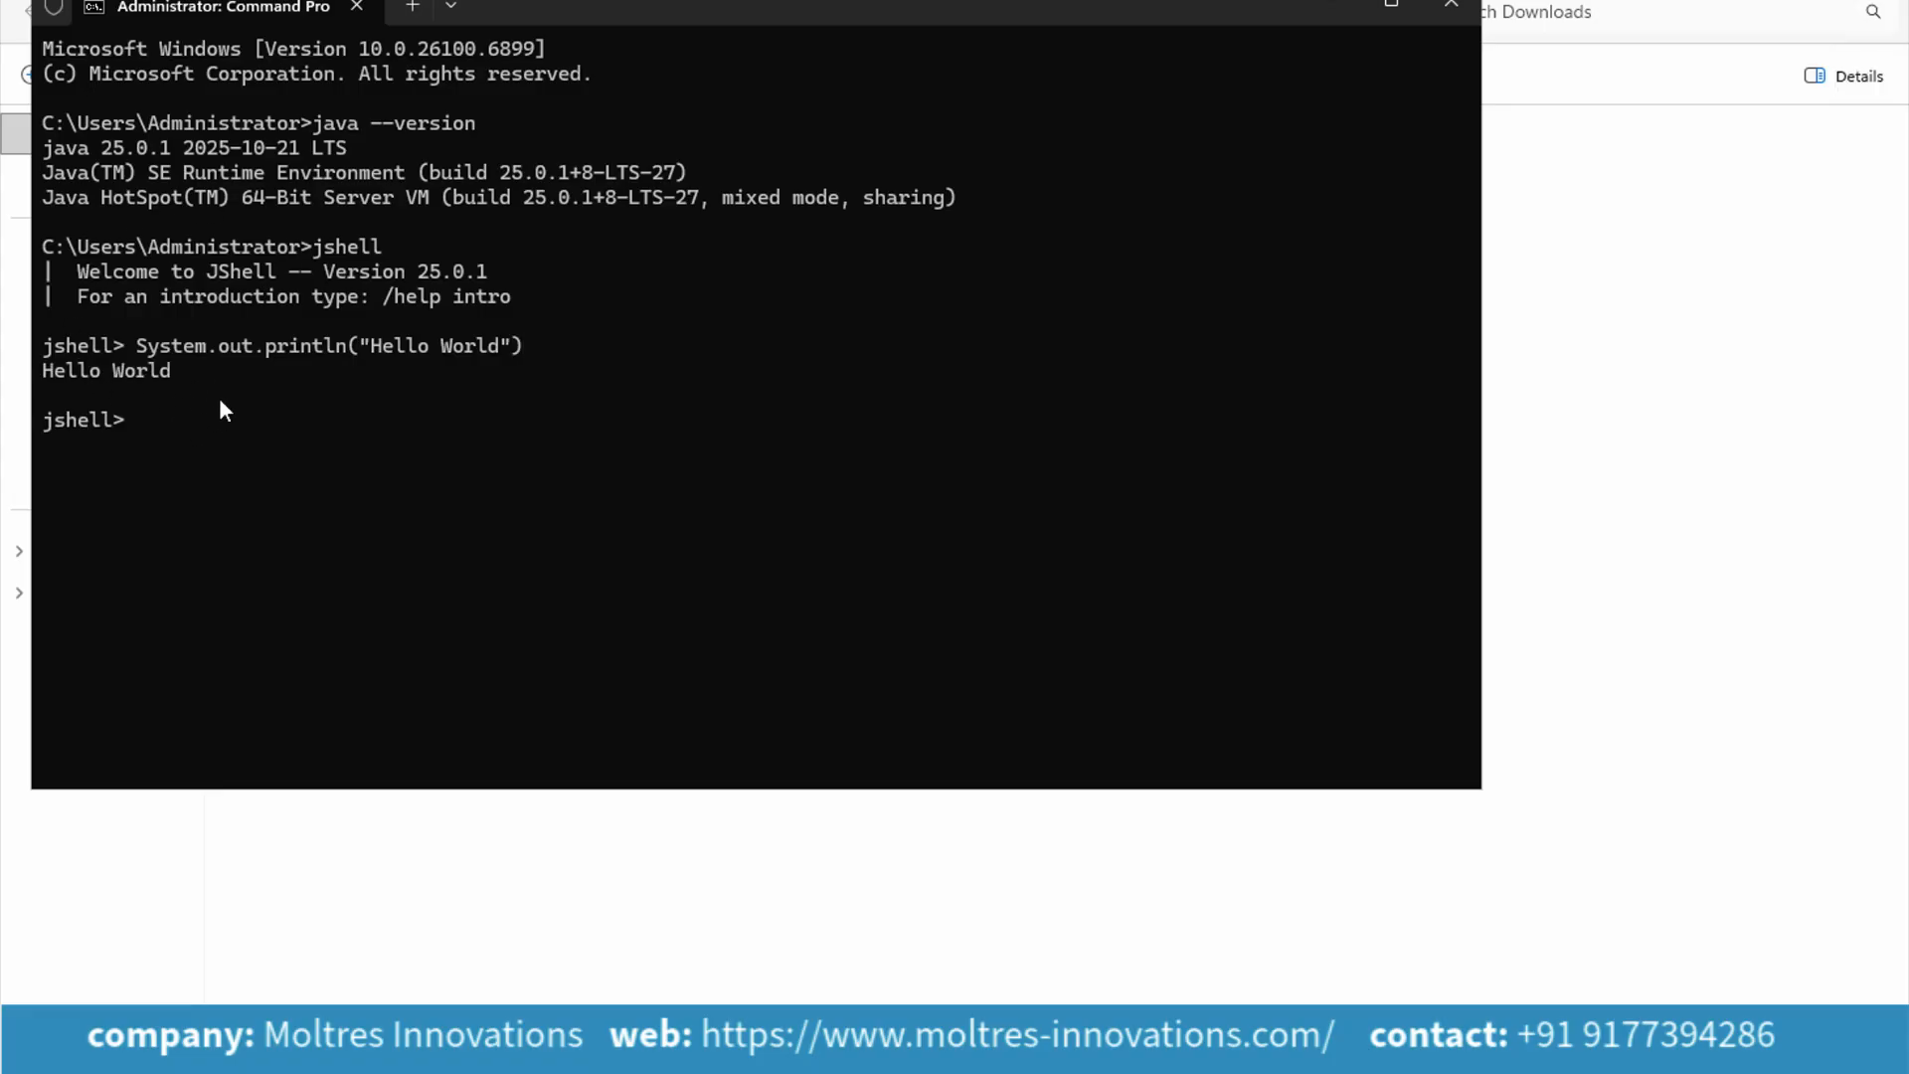
pyautogui.write('/exit')
pyautogui.press('Return')
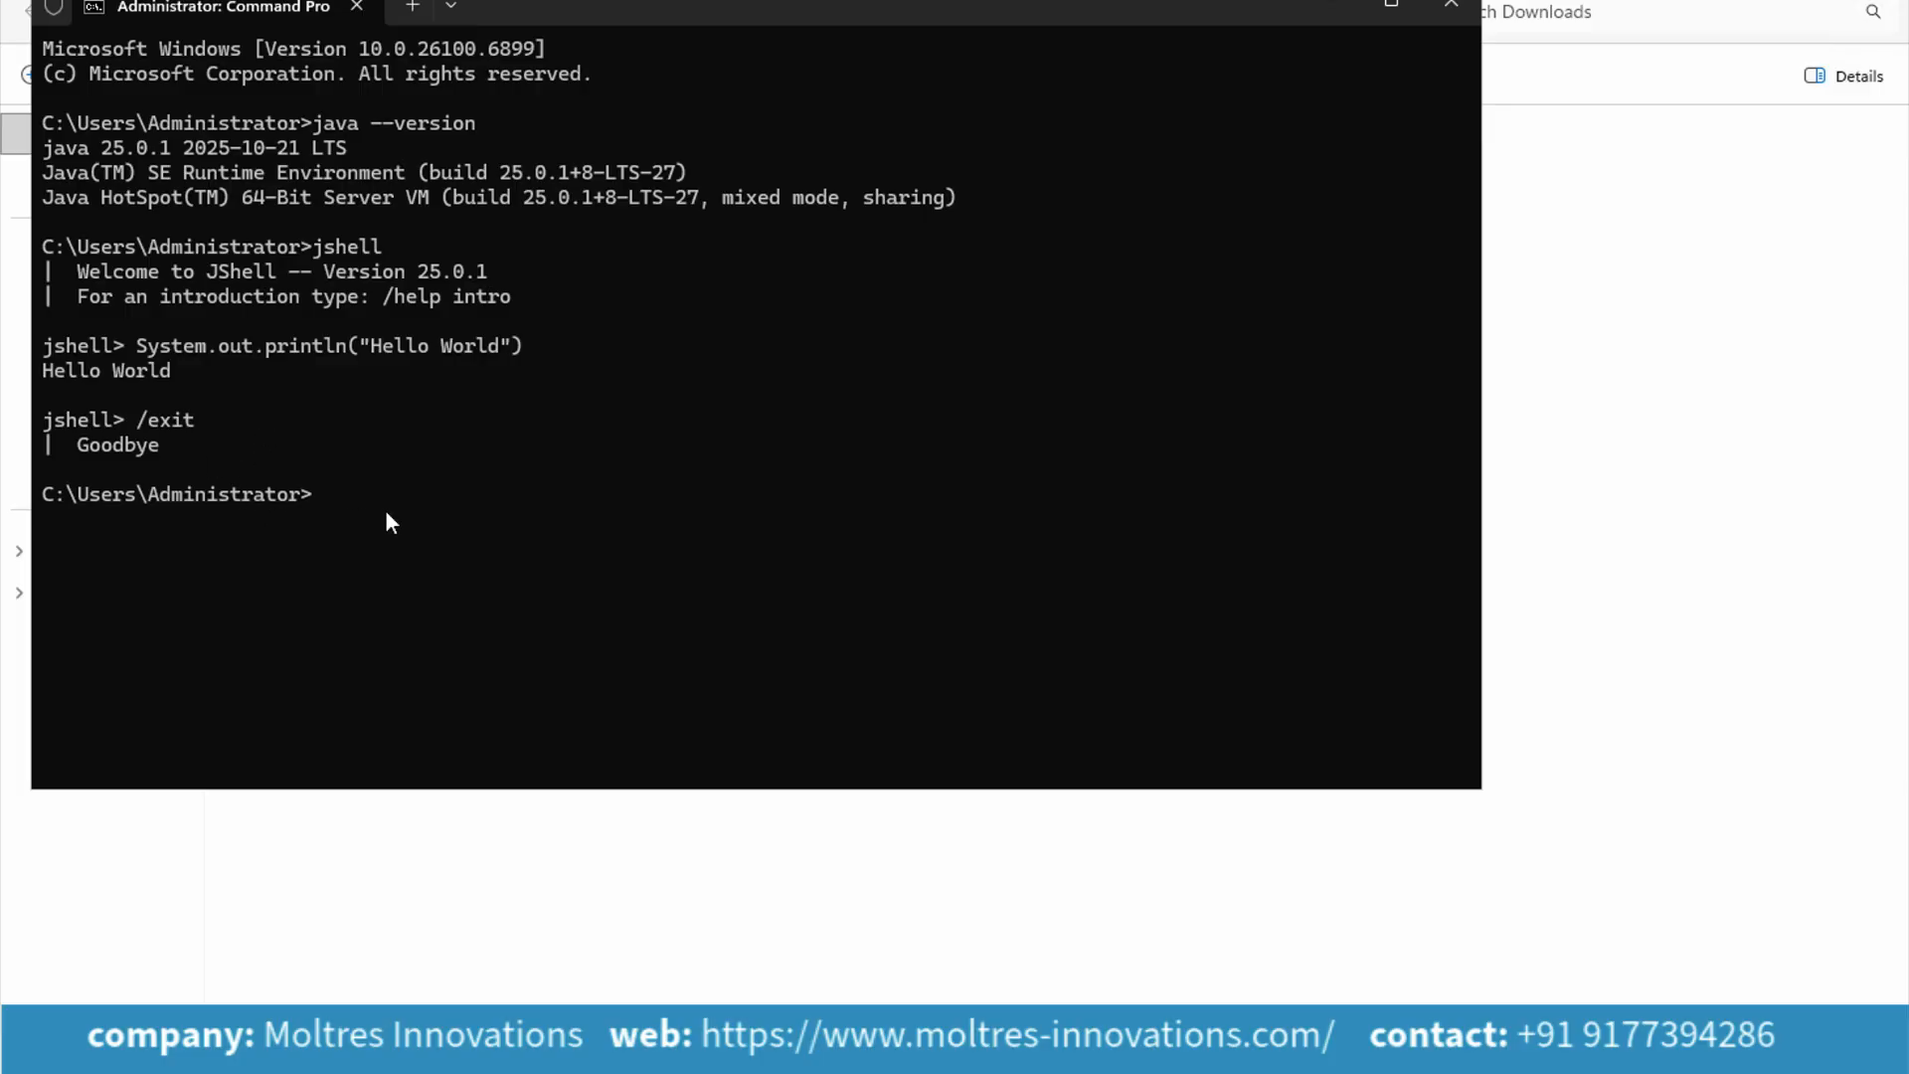
pyautogui.write('exit')
pyautogui.press('Return')
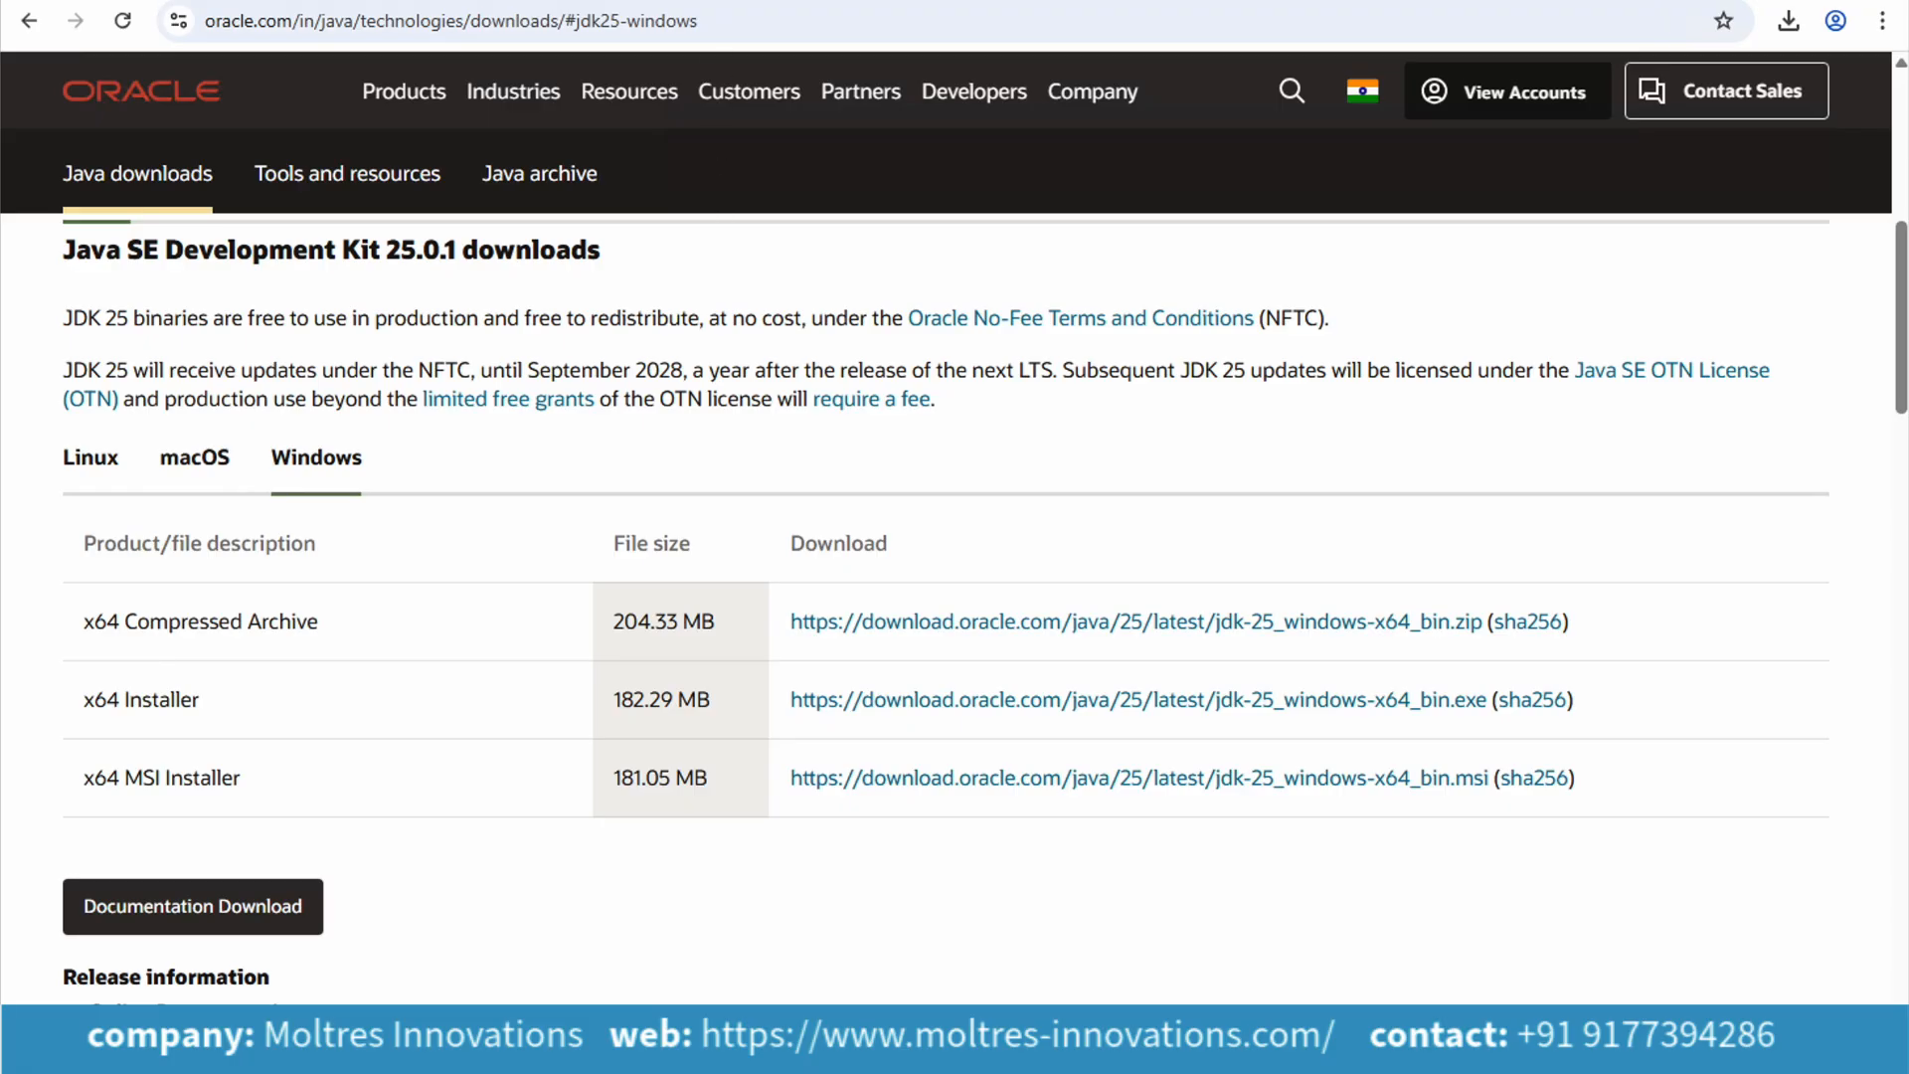
# Search for "eclipse download" in a new browser tab and open the Eclipse Foundation's downloads page
pyautogui.hotkey('ctrl', 't')
pyautogui.write('e')
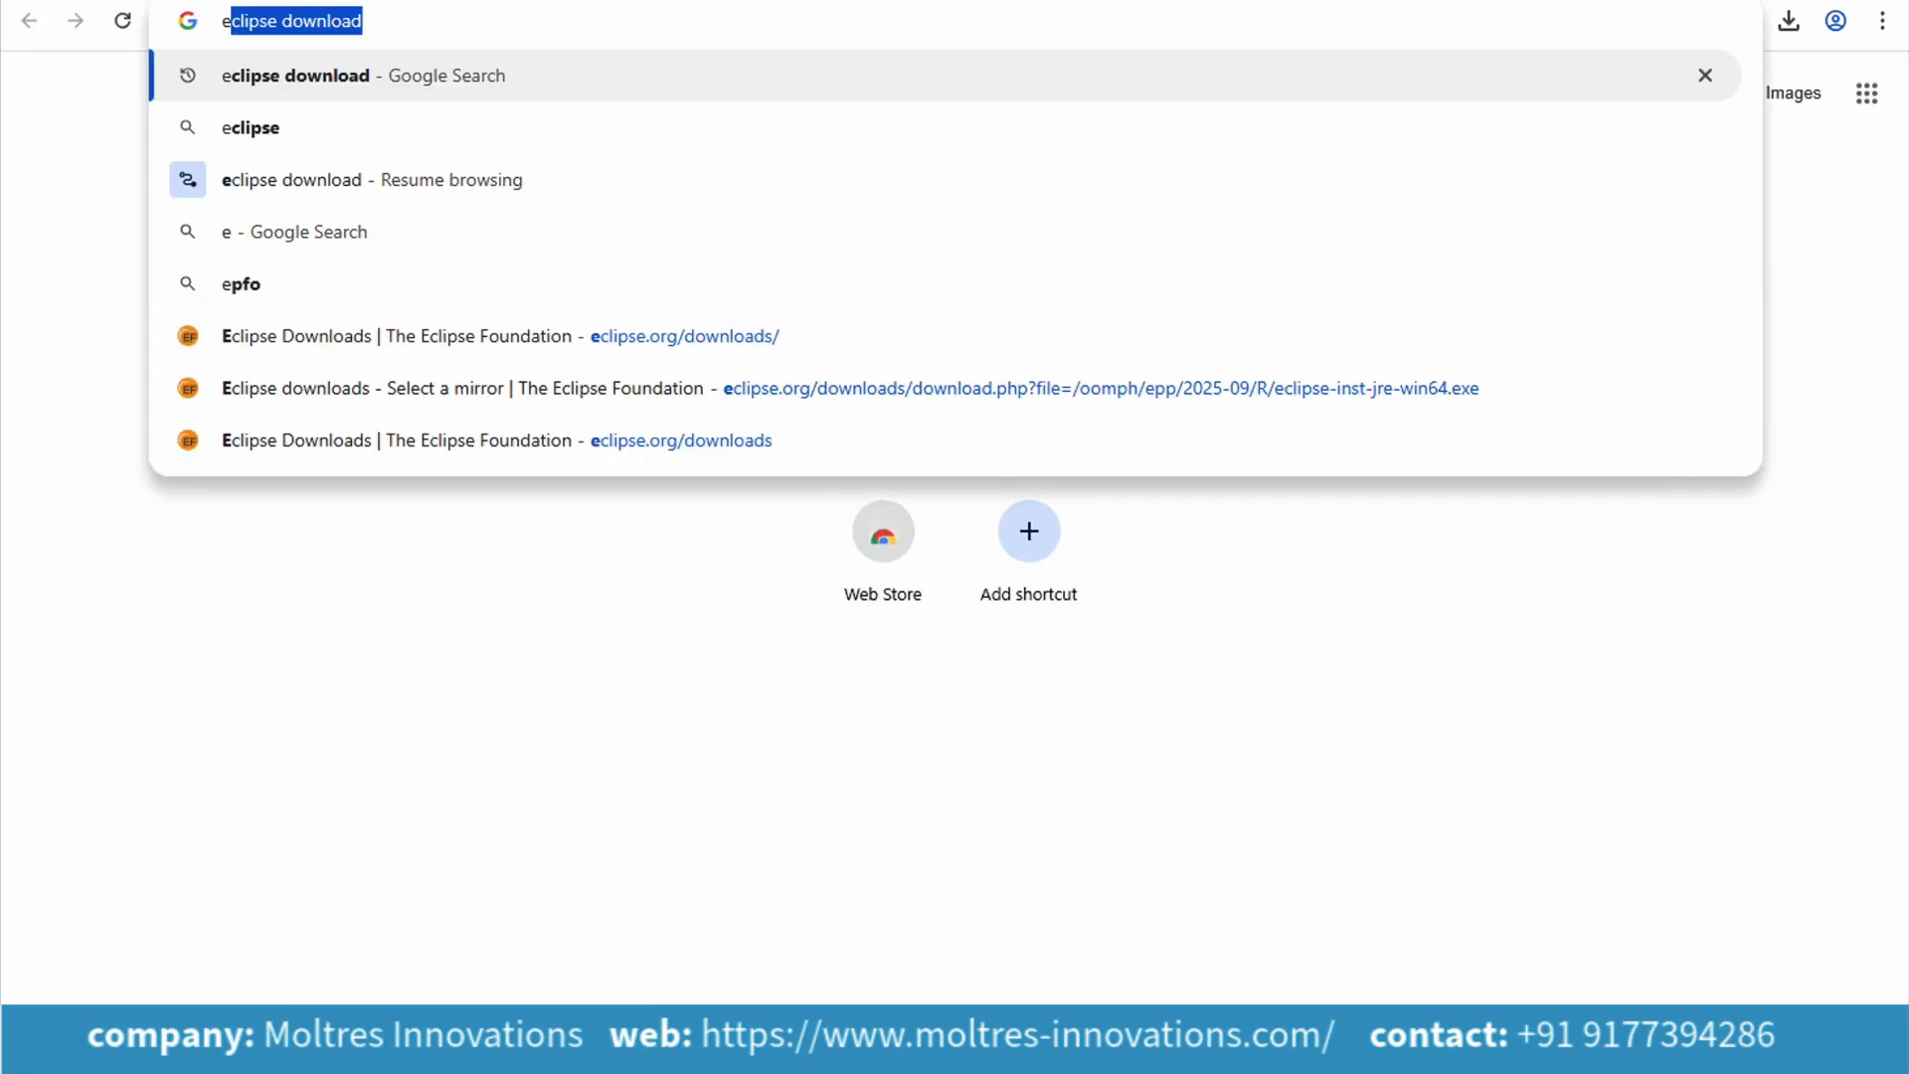
pyautogui.press('Return')
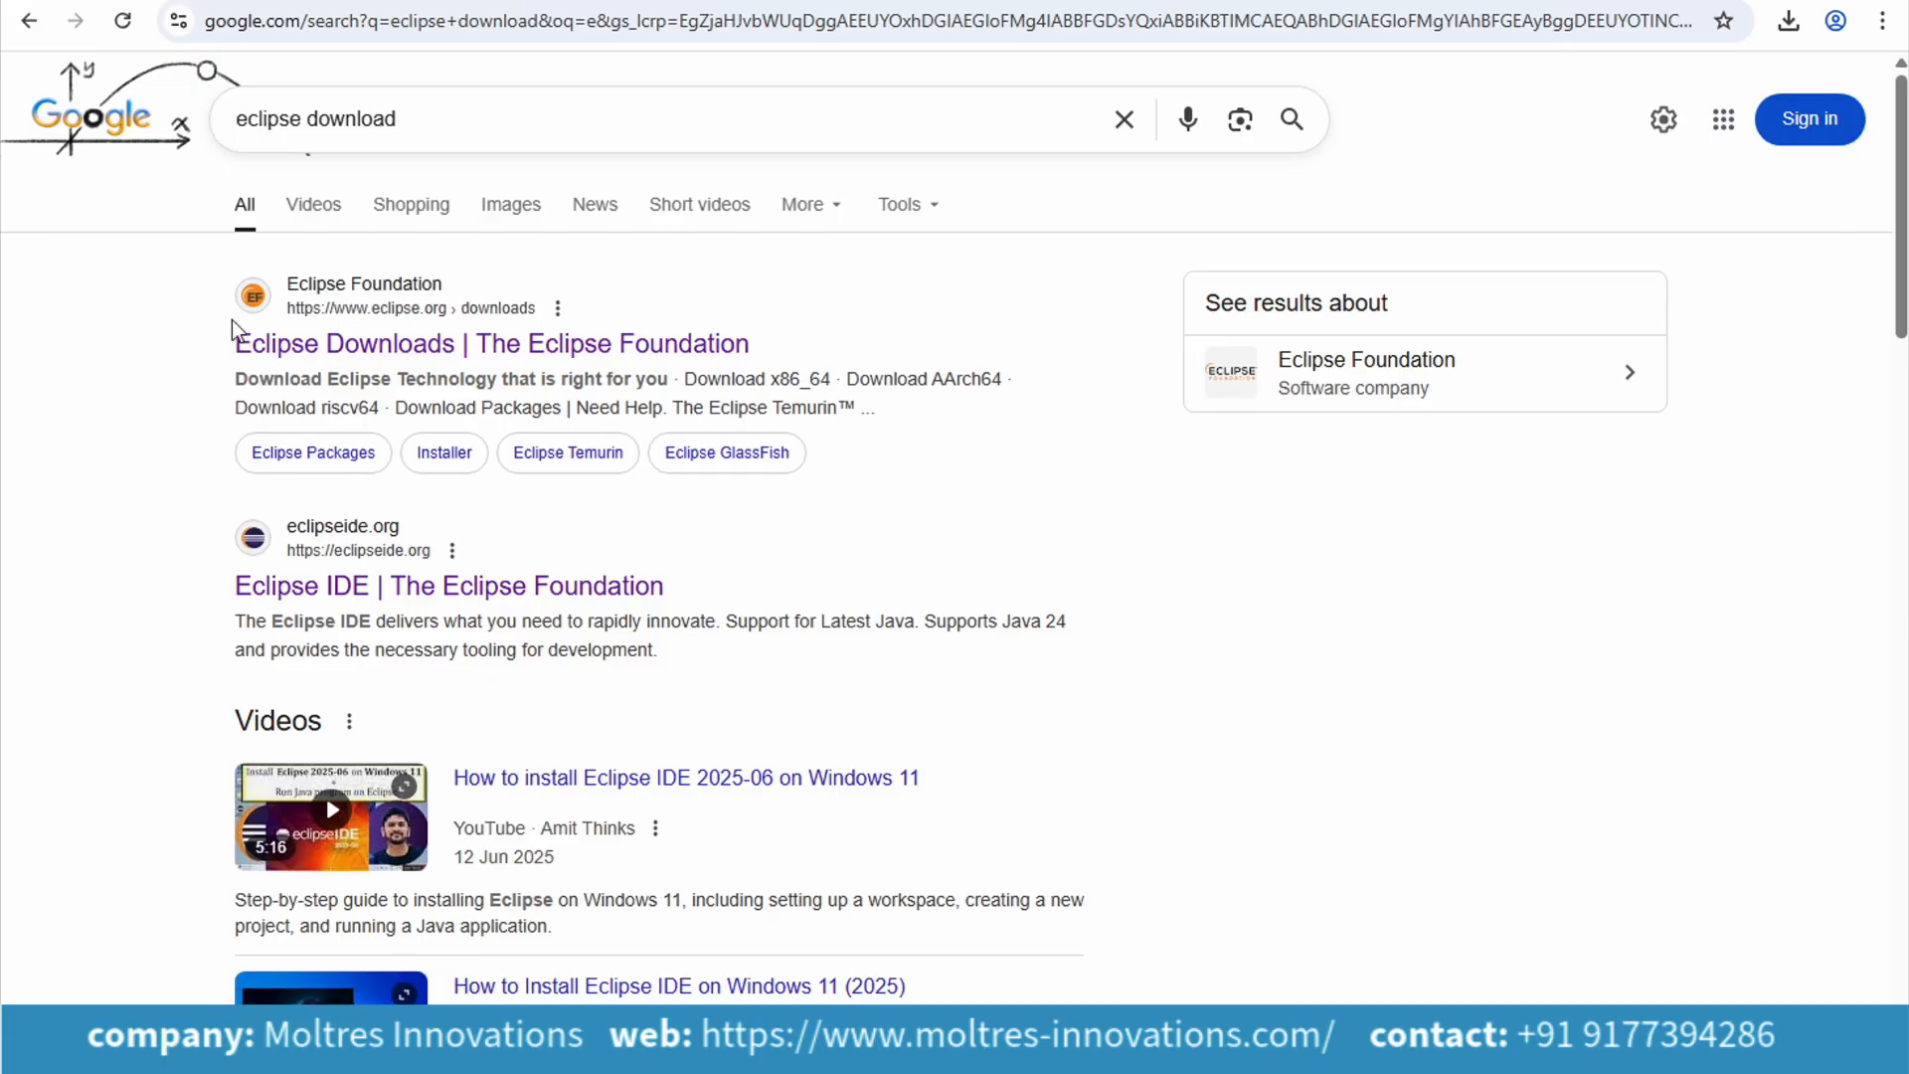
pyautogui.click(368, 350)
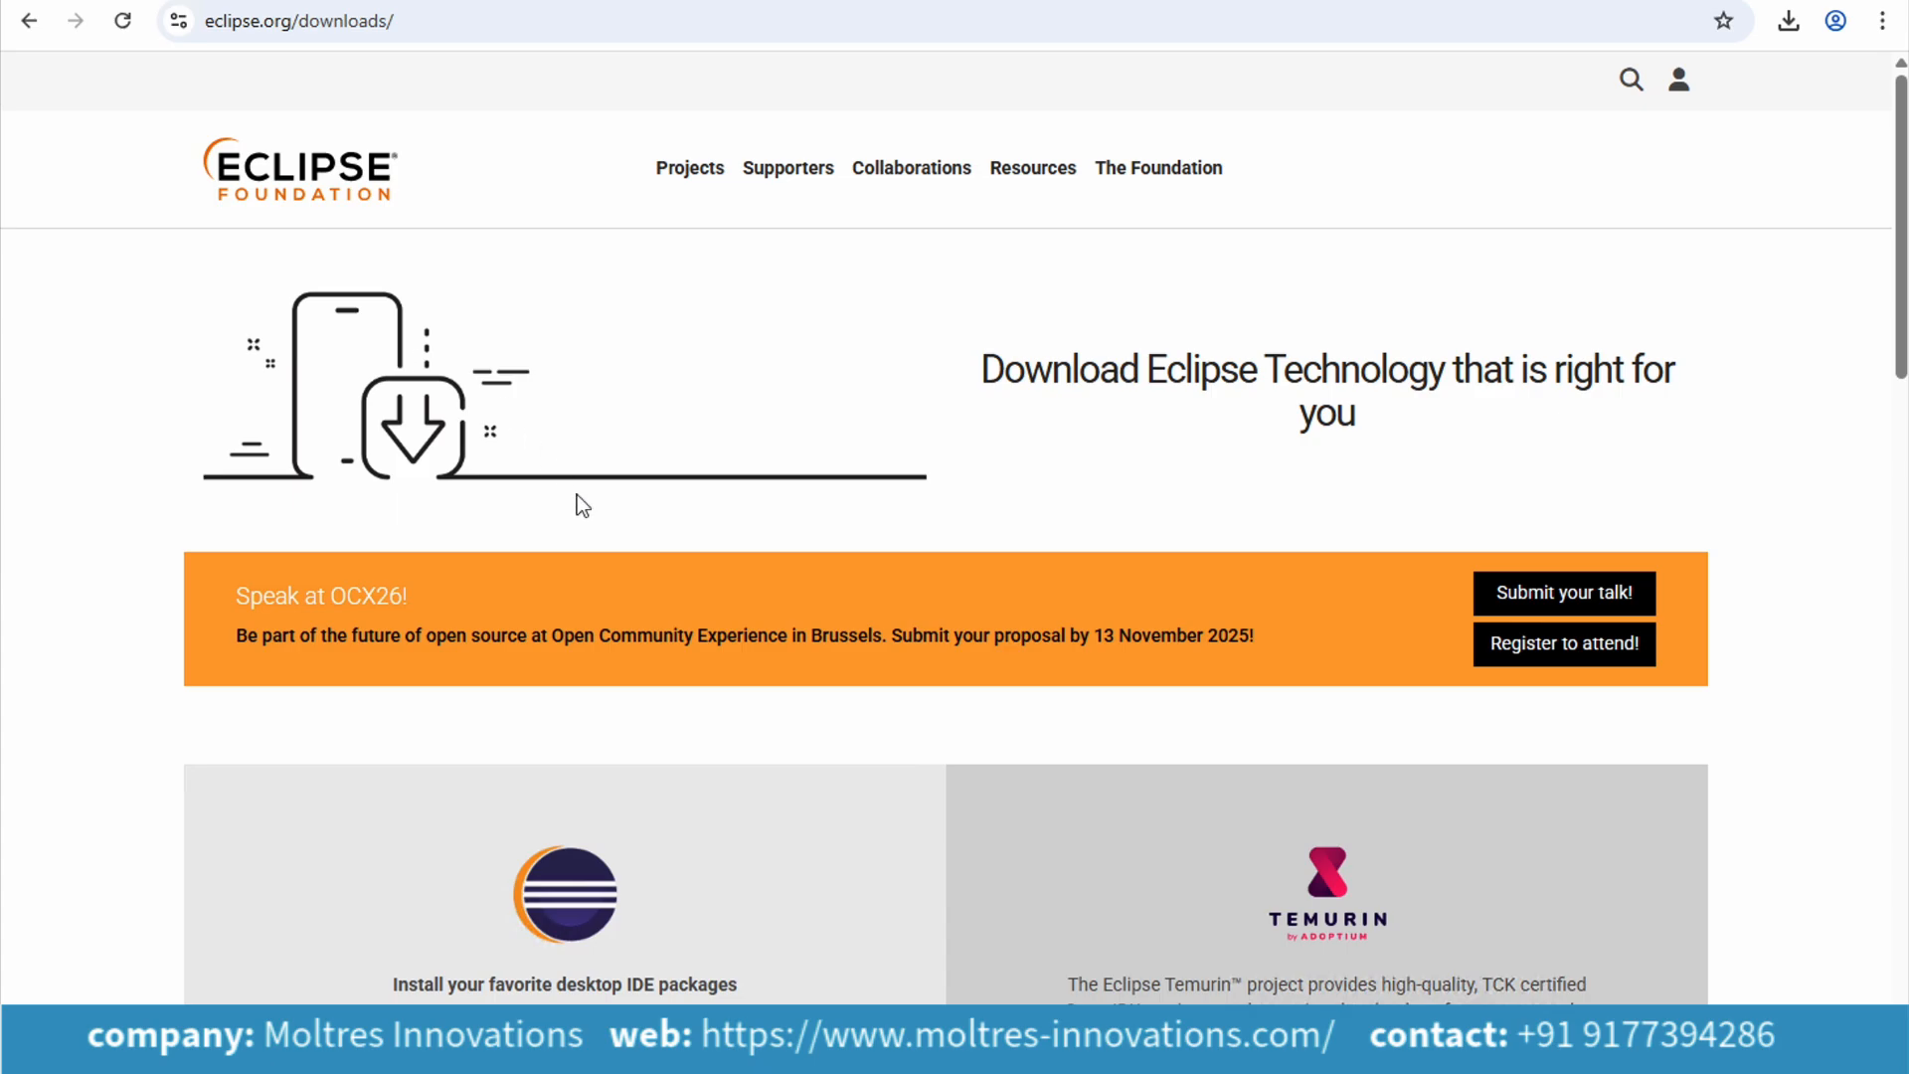
# Download the x86_64 desktop IDE installer, eclipse-inst-jre-win64.exe, from the offered mirror
pyautogui.scroll(-1, 577, 493)
pyautogui.scroll(-3, 580, 495)
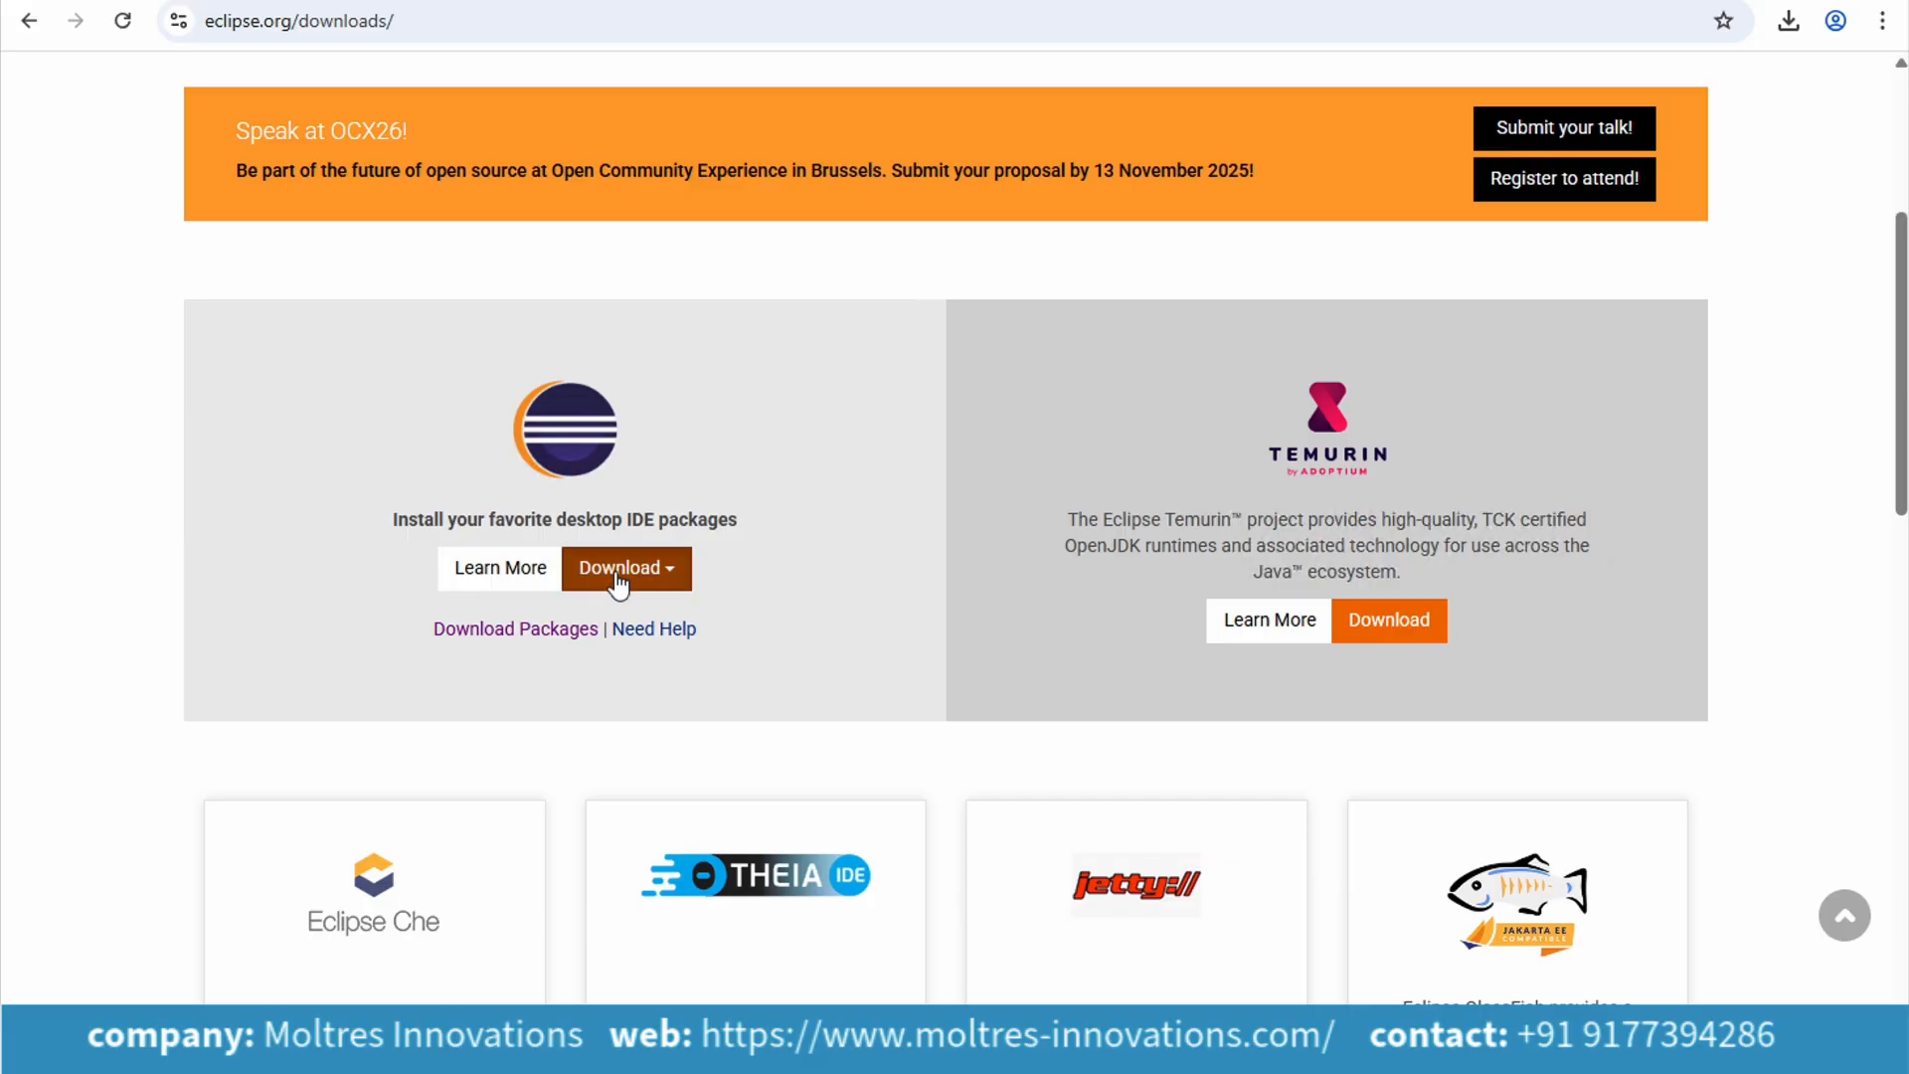
pyautogui.click(620, 581)
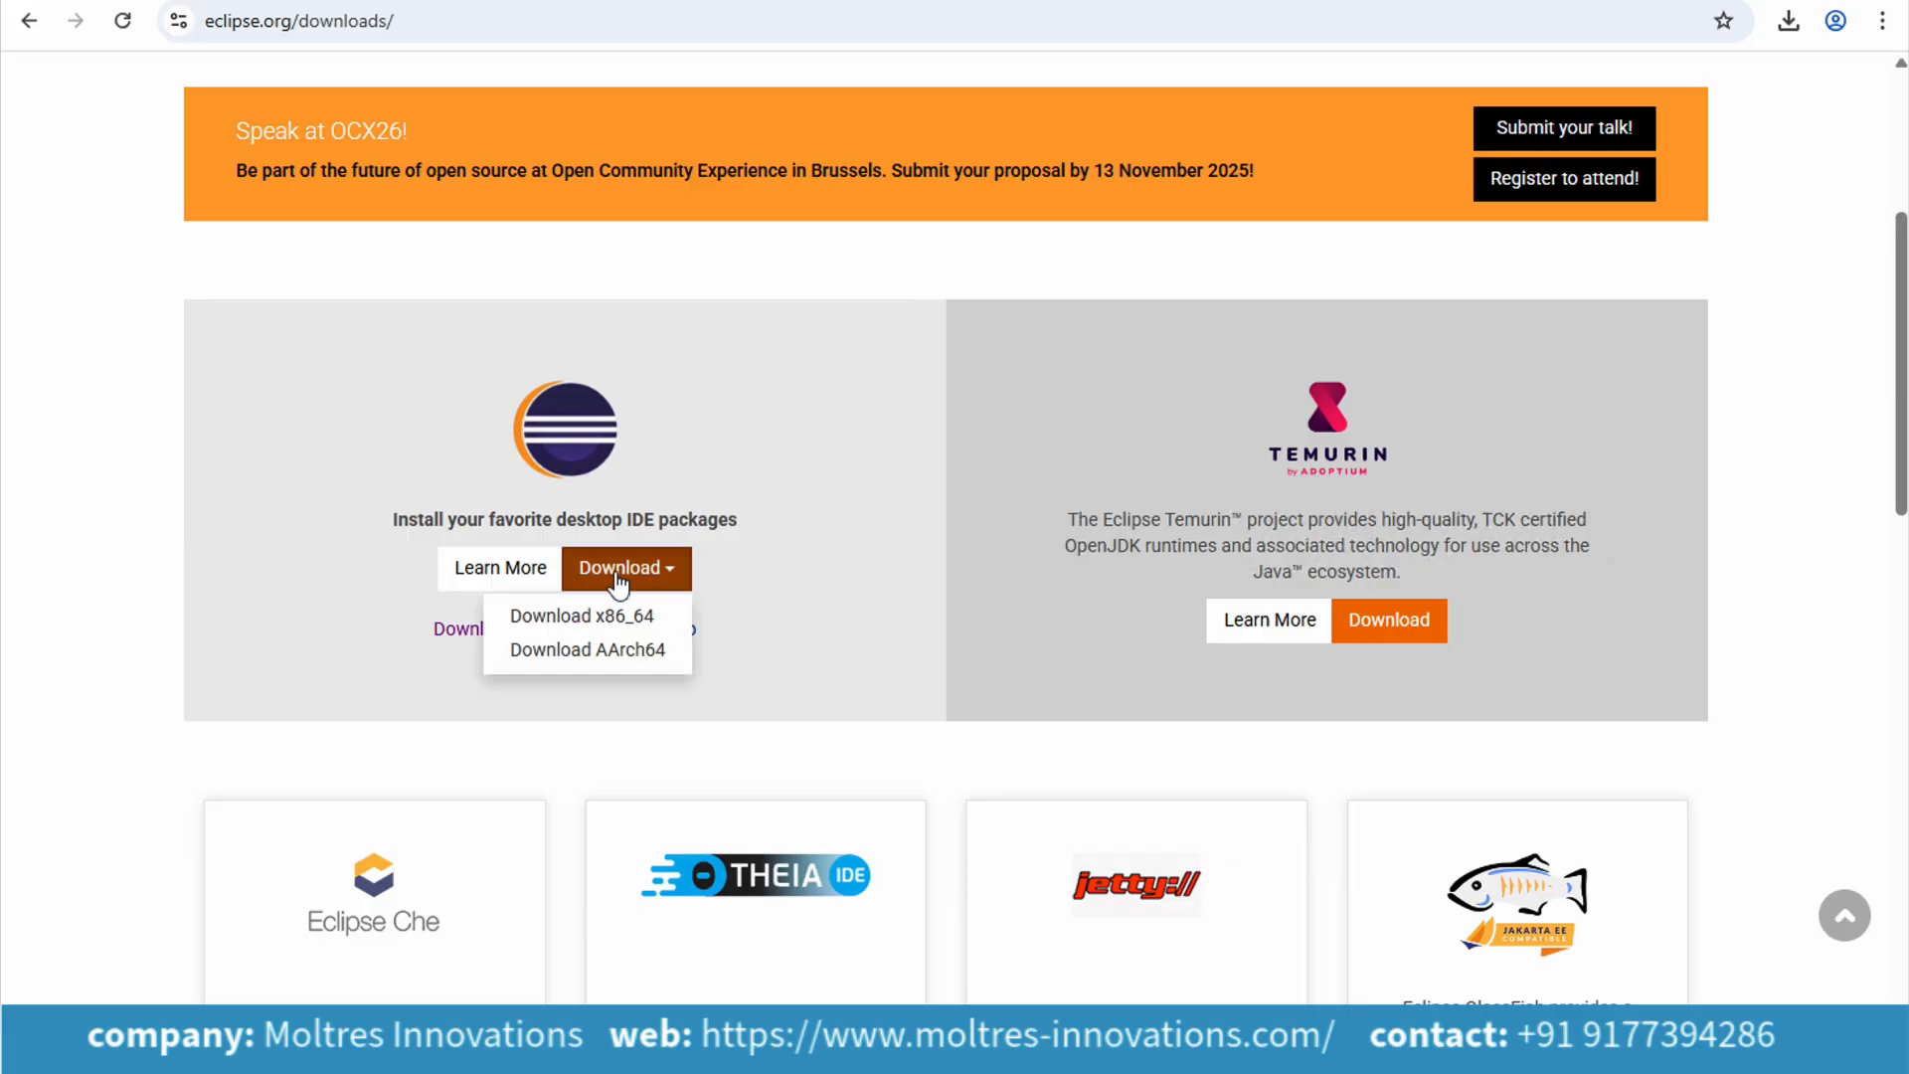
pyautogui.click(581, 624)
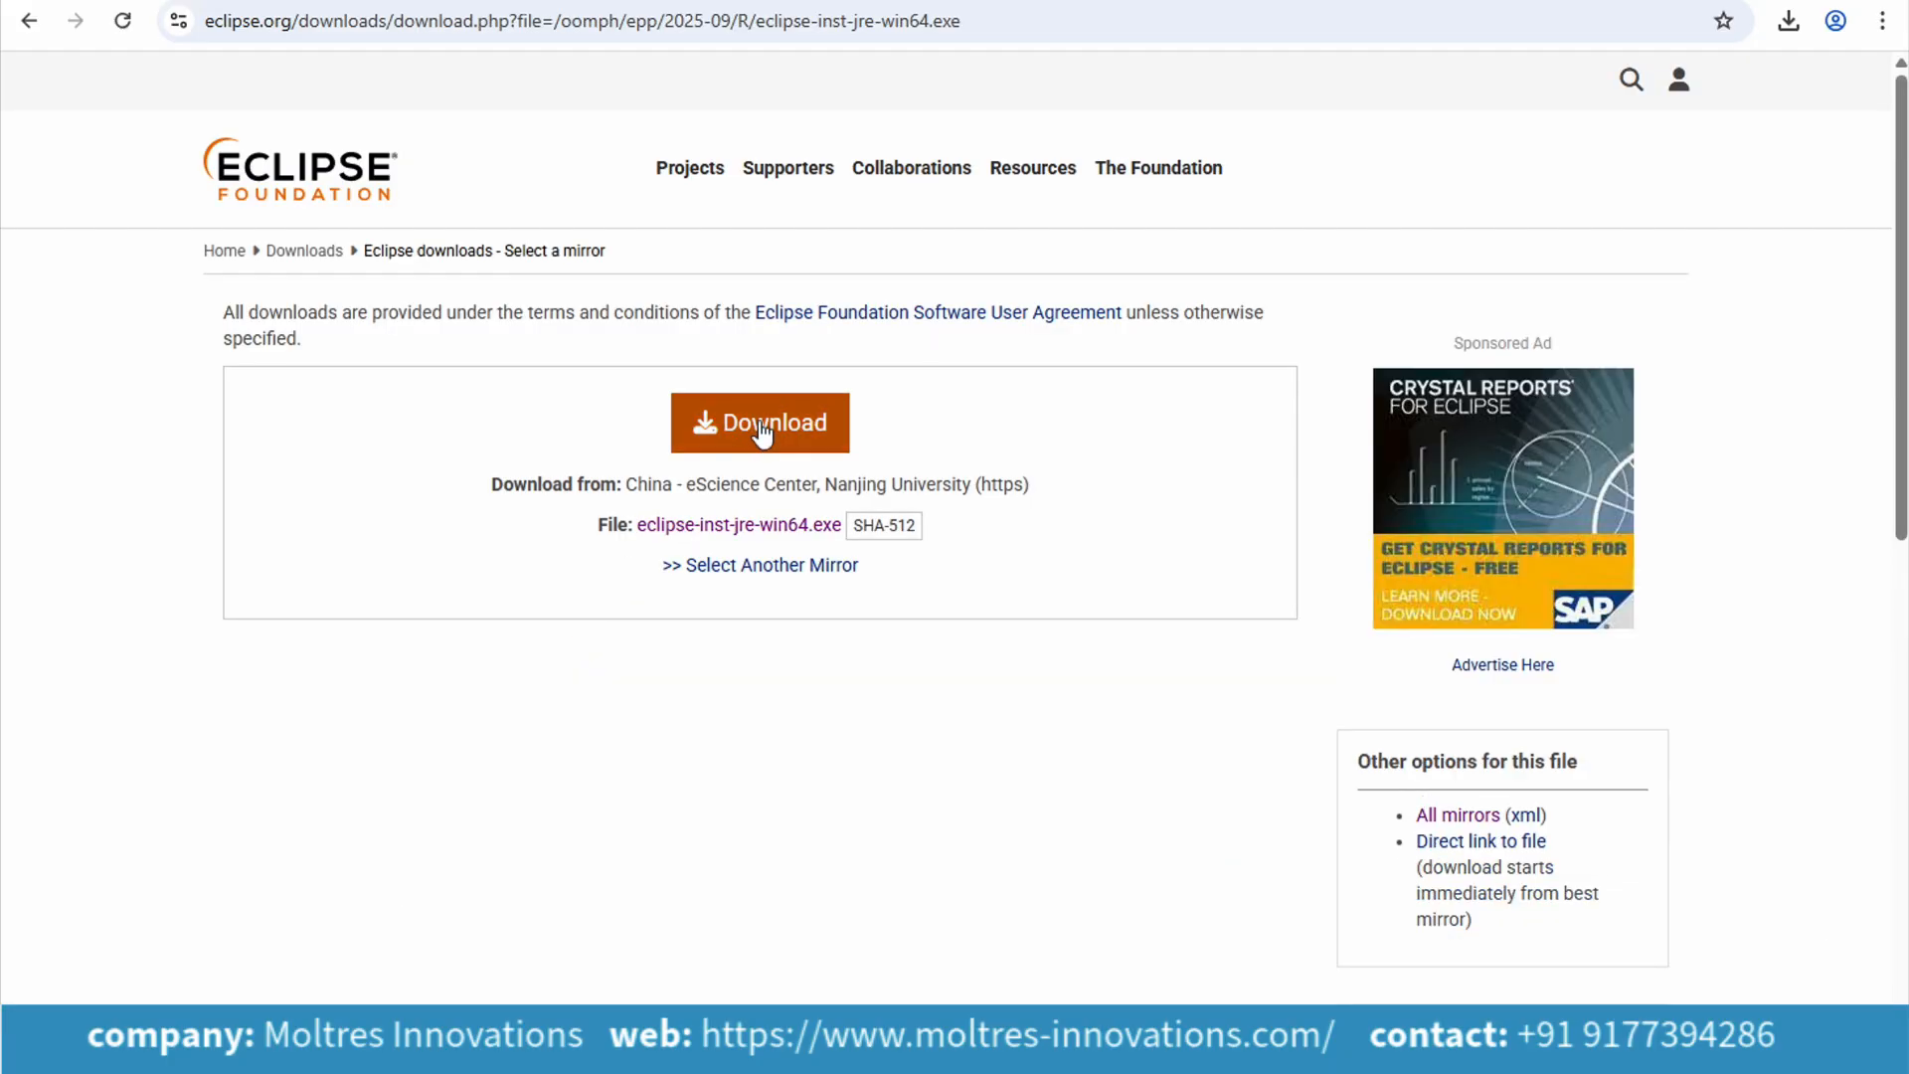
pyautogui.click(760, 422)
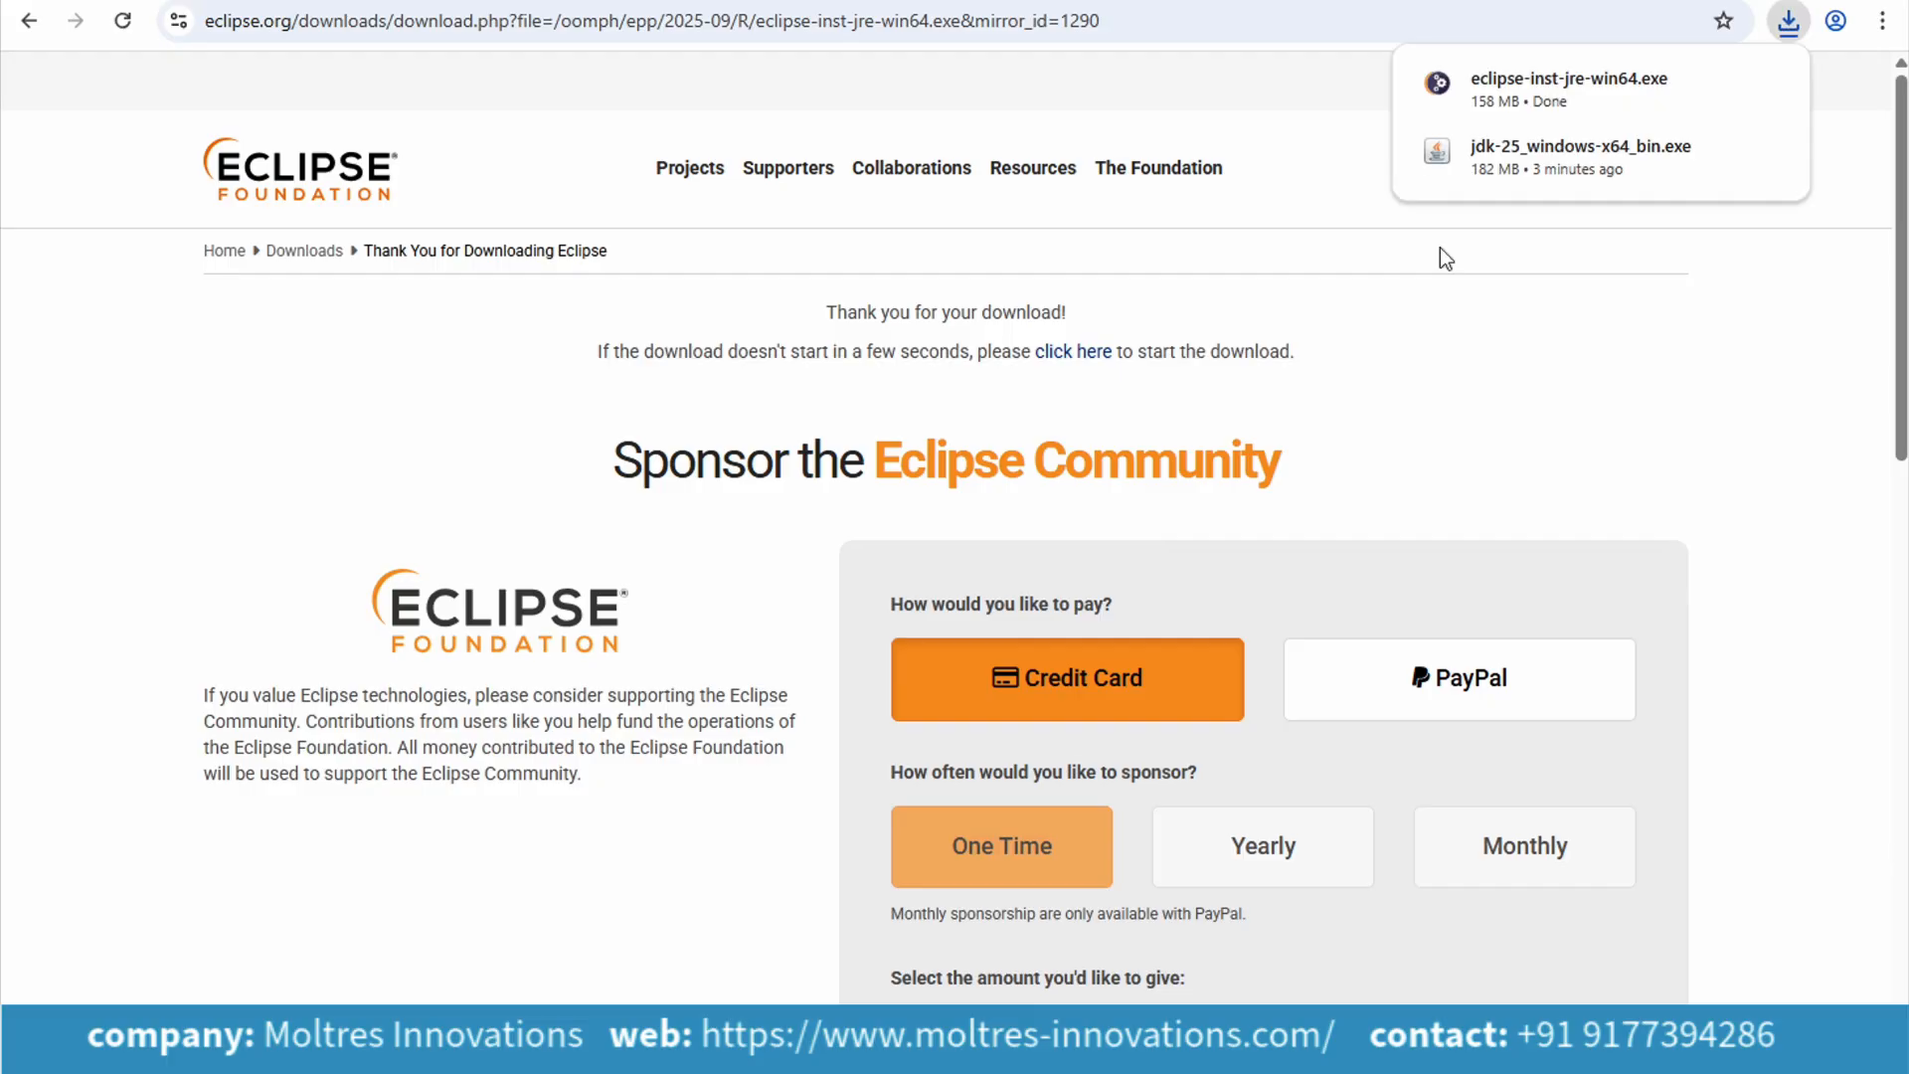
# Run the downloaded eclipse-inst-jre-win64 installer and choose the Eclipse IDE for Enterprise Java and Web Developers package
pyautogui.click(1722, 84)
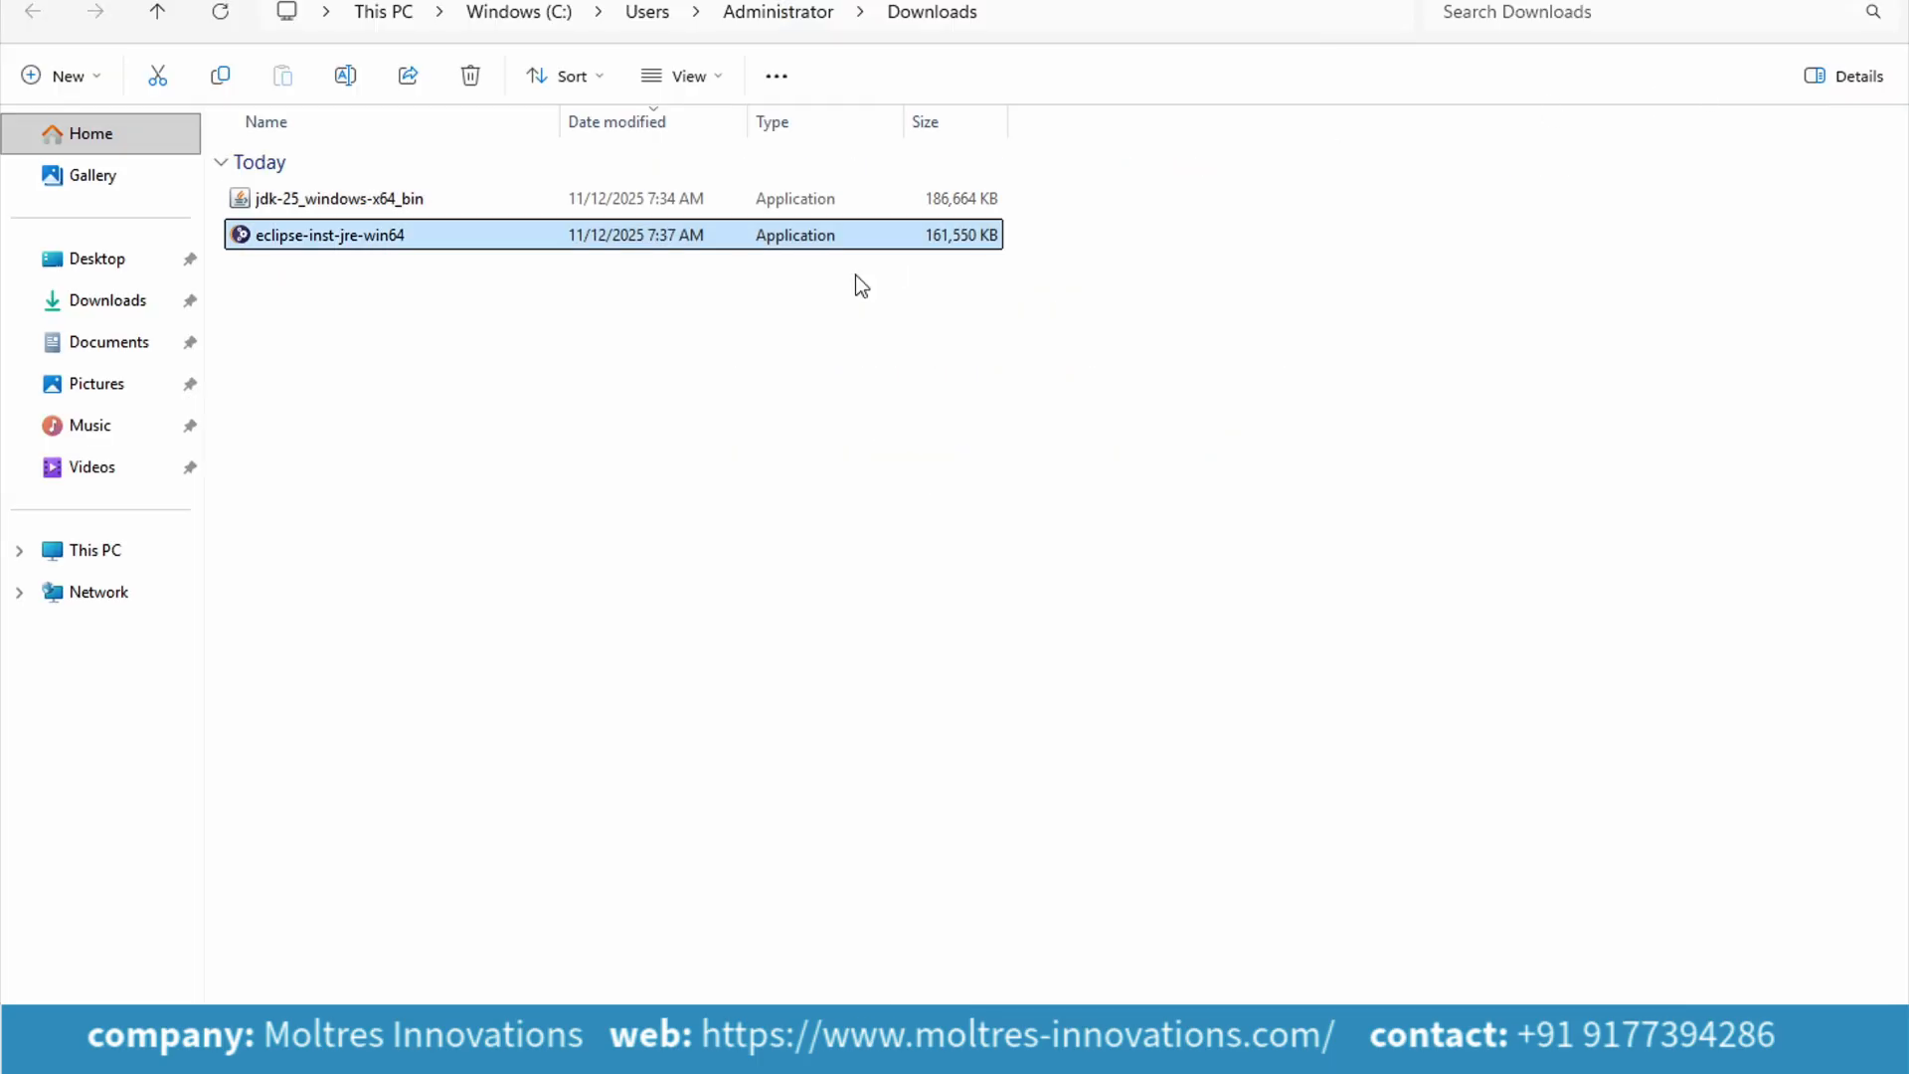
pyautogui.doubleClick(427, 245)
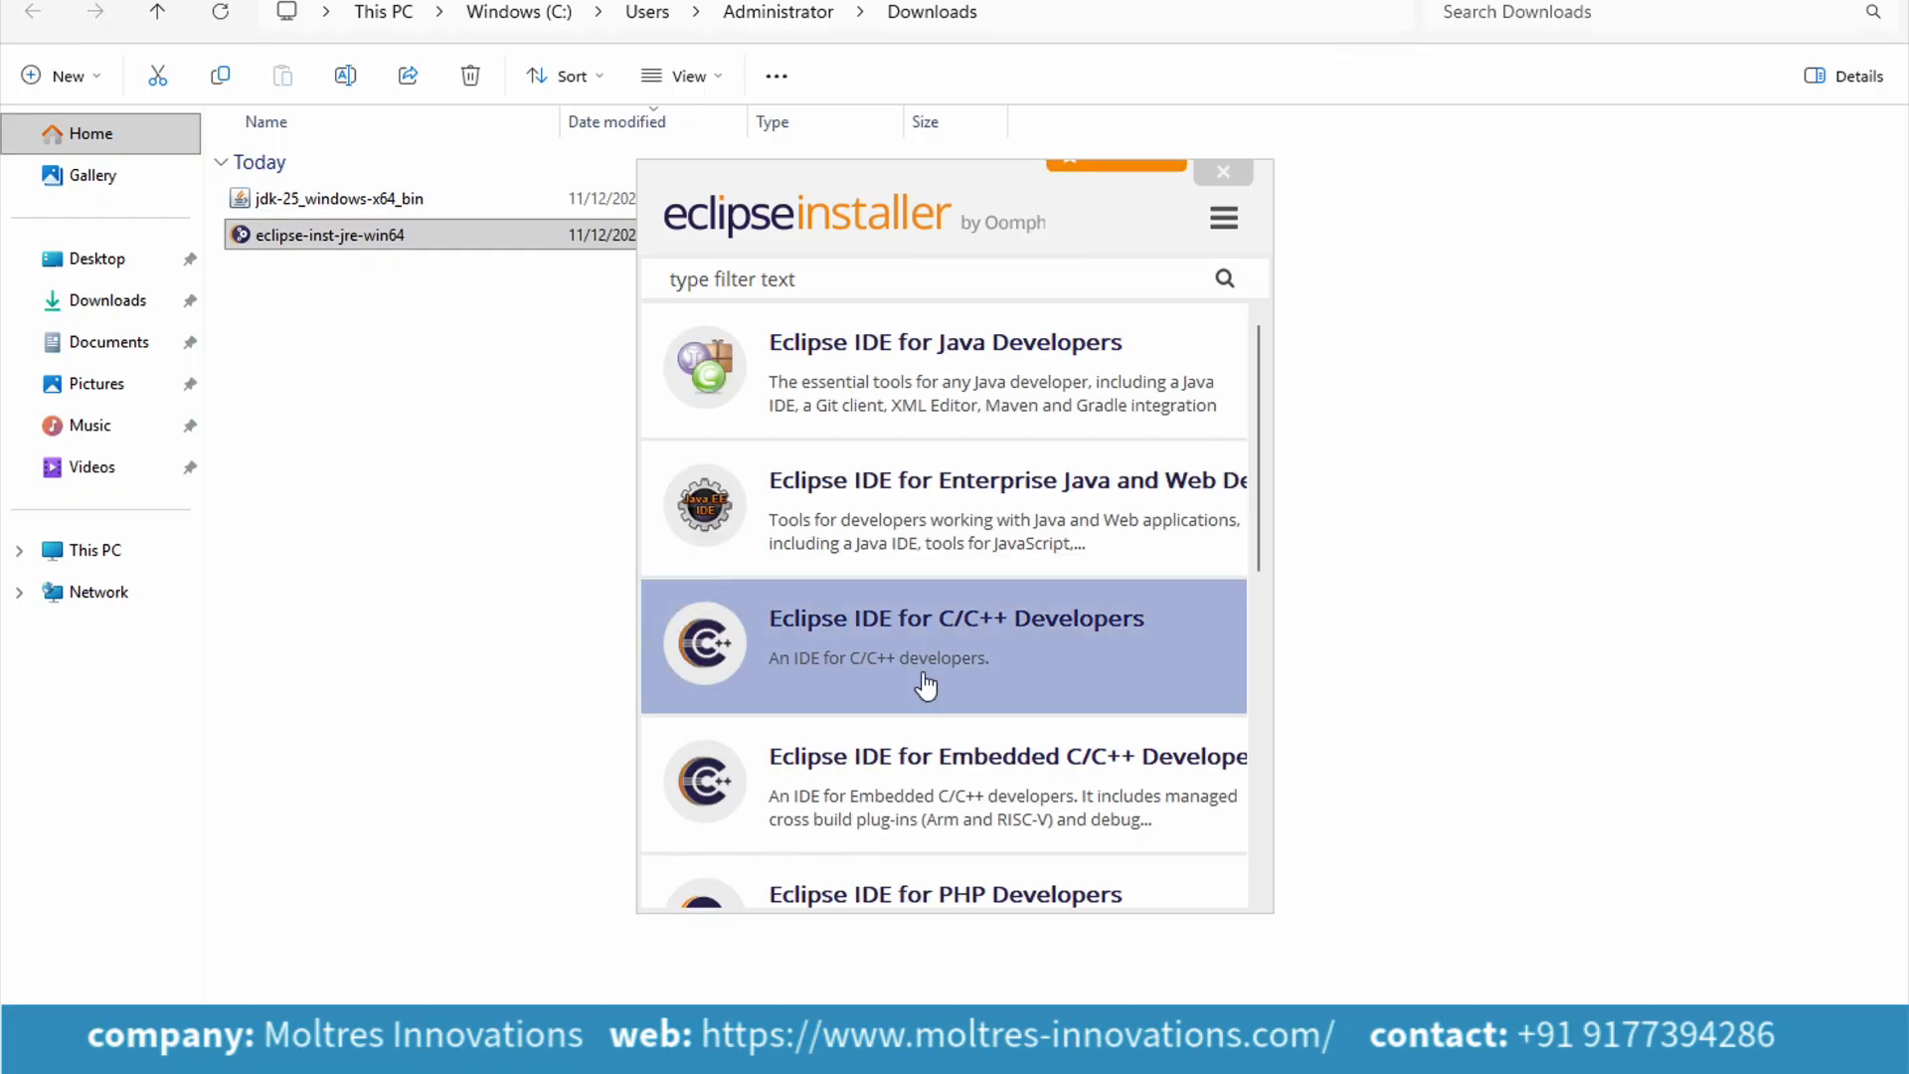
pyautogui.scroll(-1, 926, 686)
pyautogui.scroll(1, 925, 686)
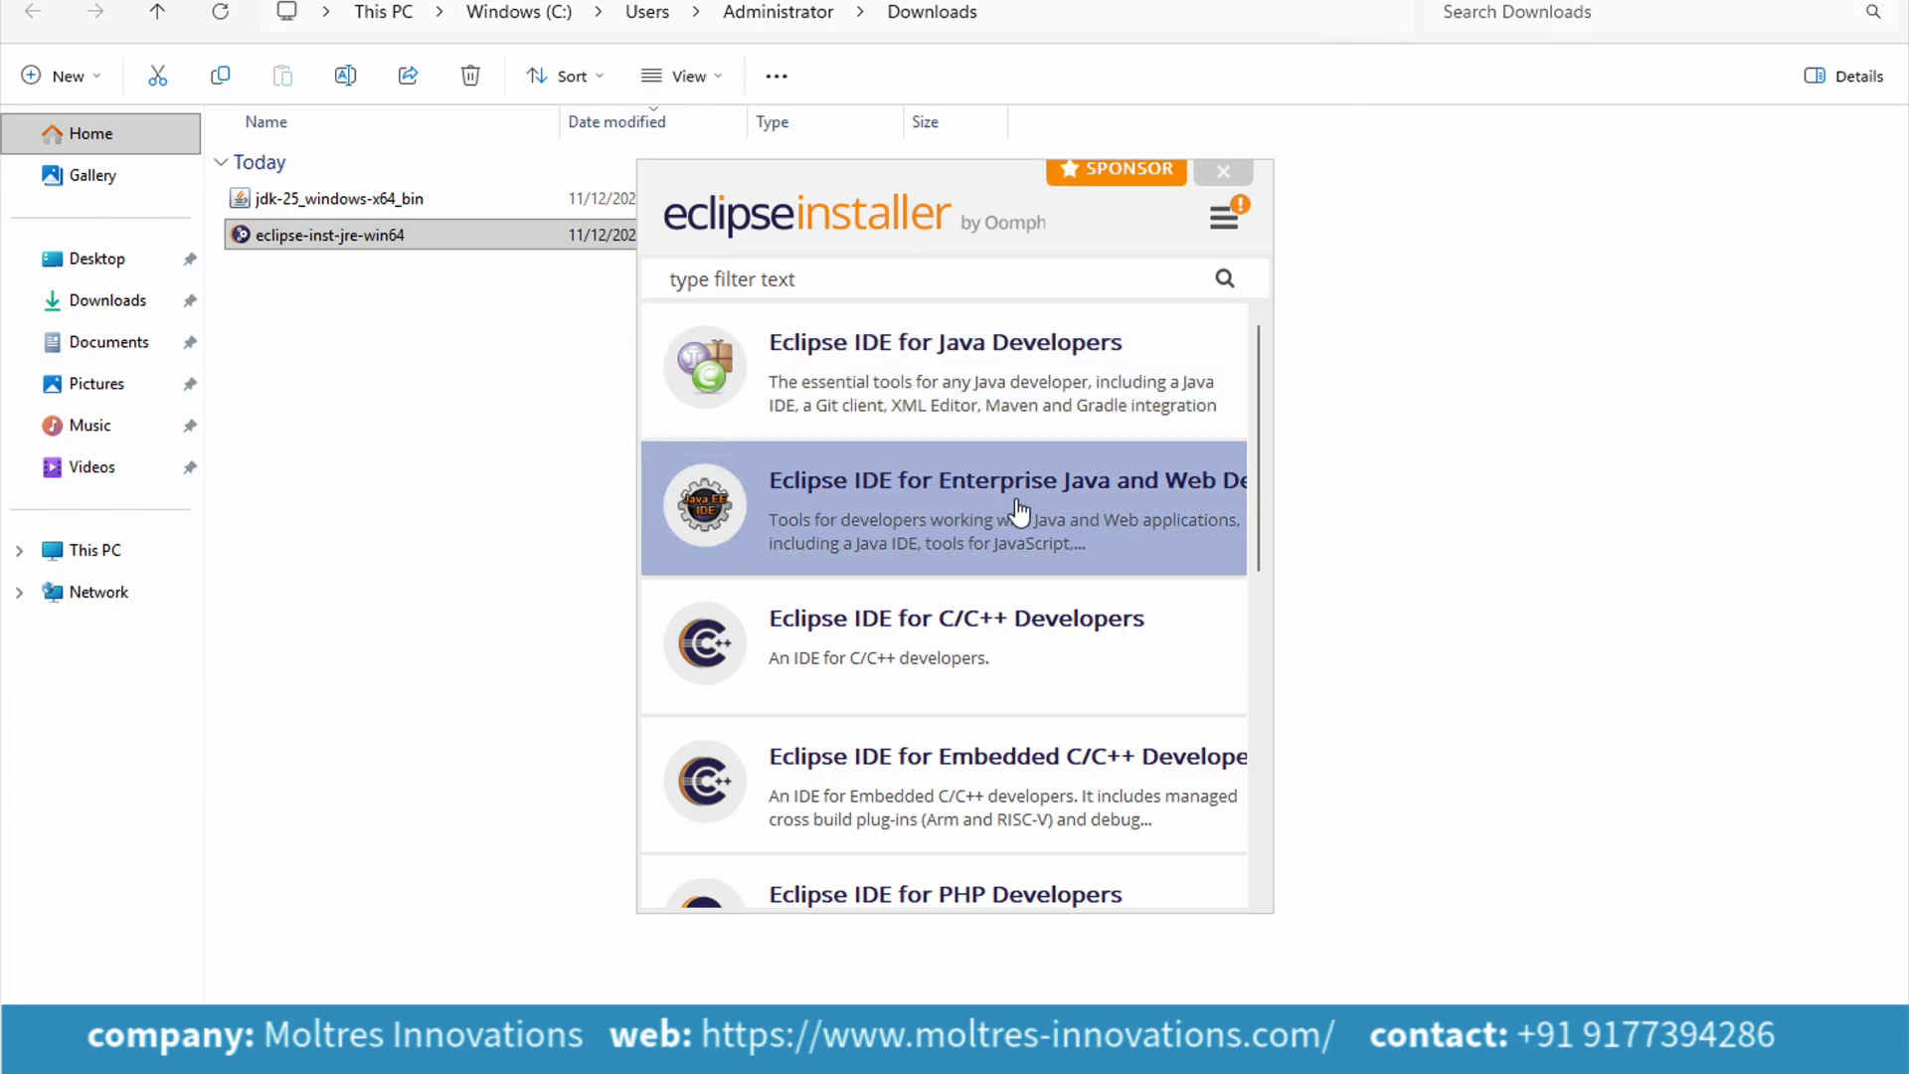
pyautogui.scroll(-3, 971, 758)
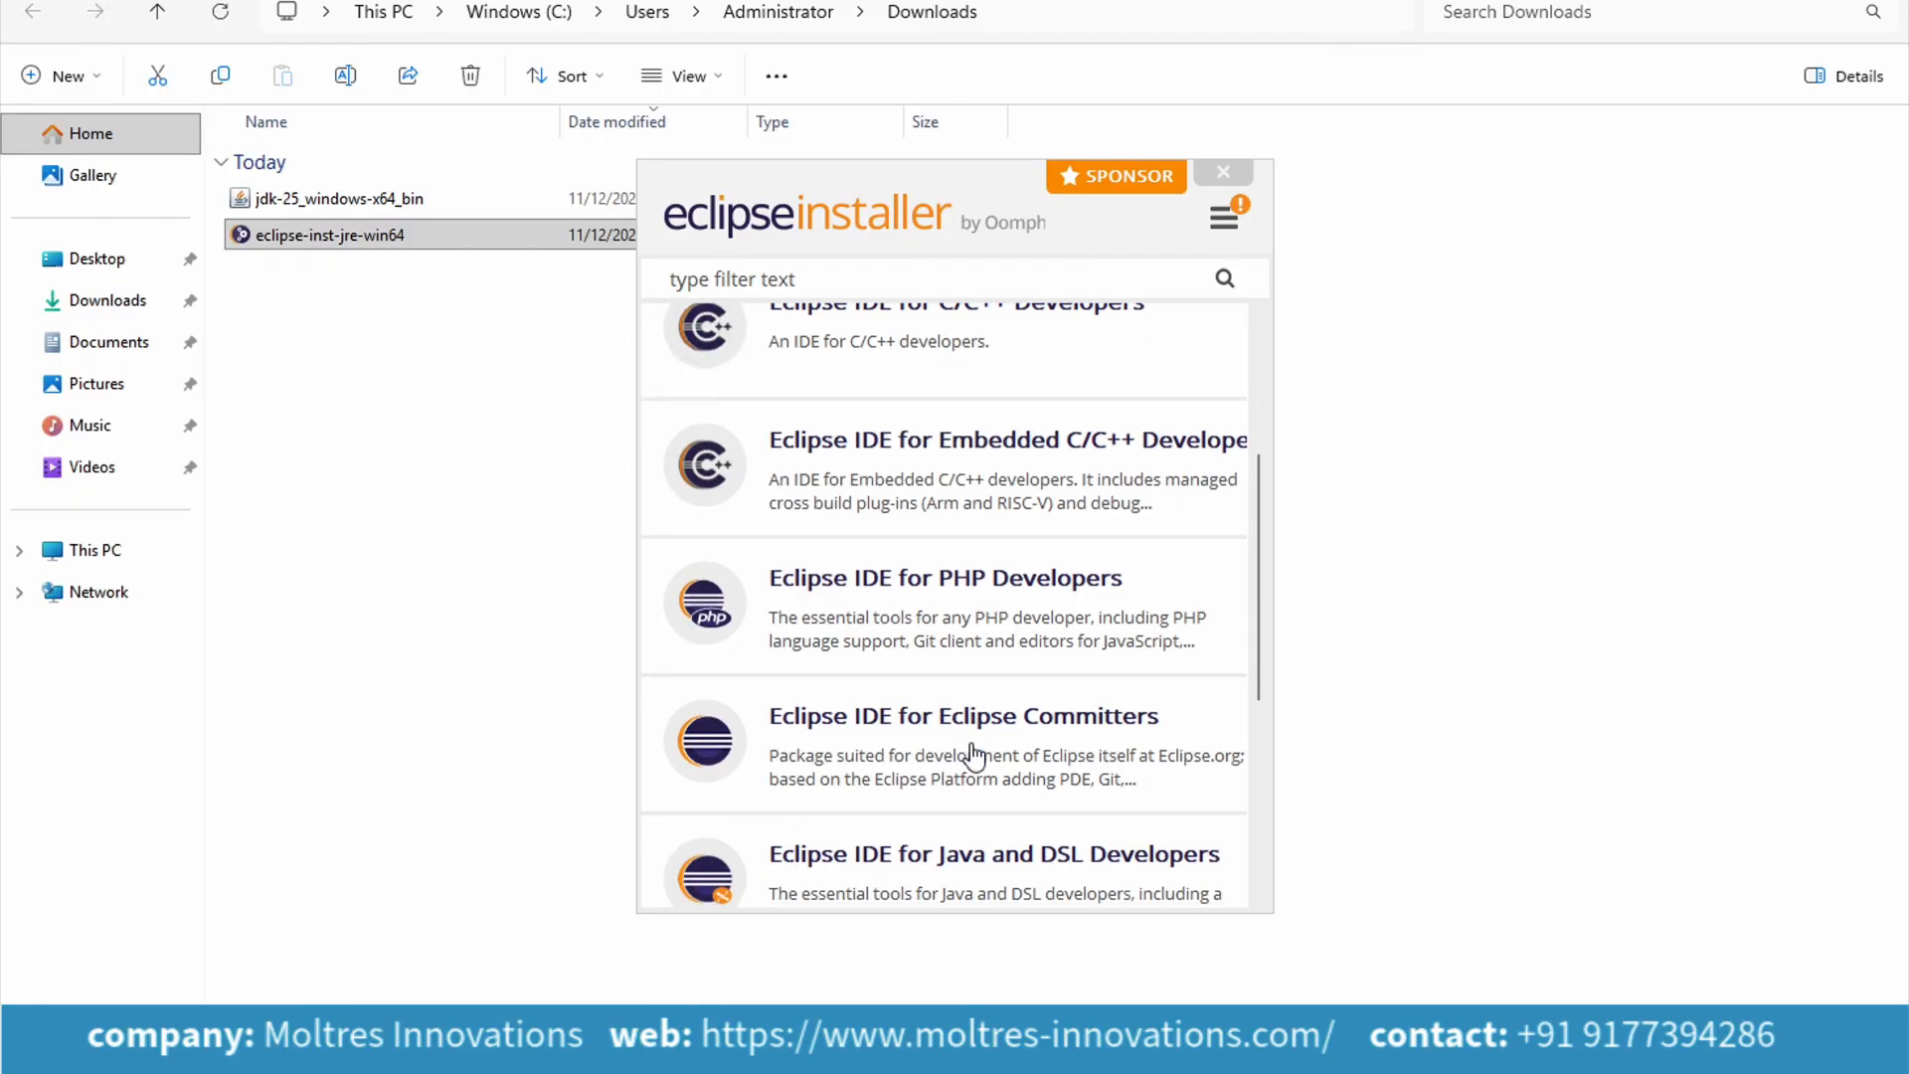
pyautogui.scroll(3, 974, 755)
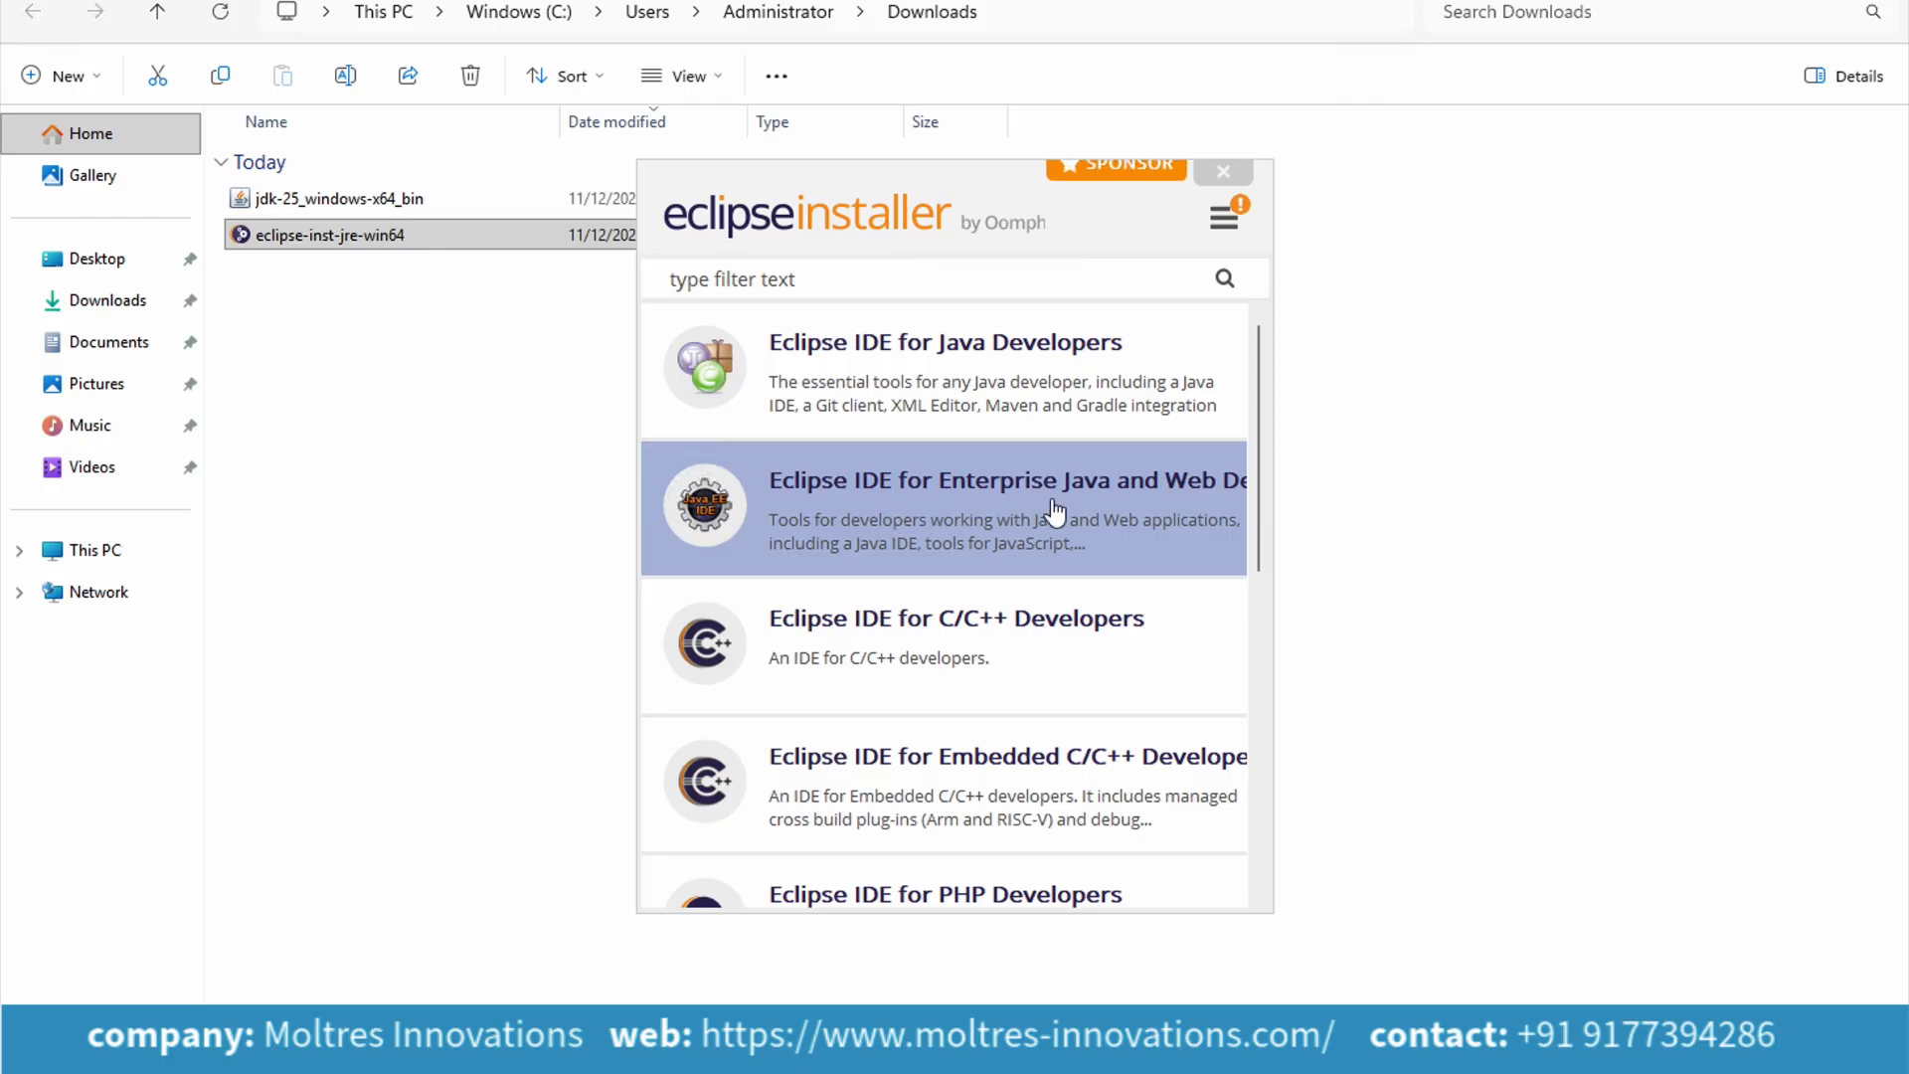
pyautogui.click(969, 534)
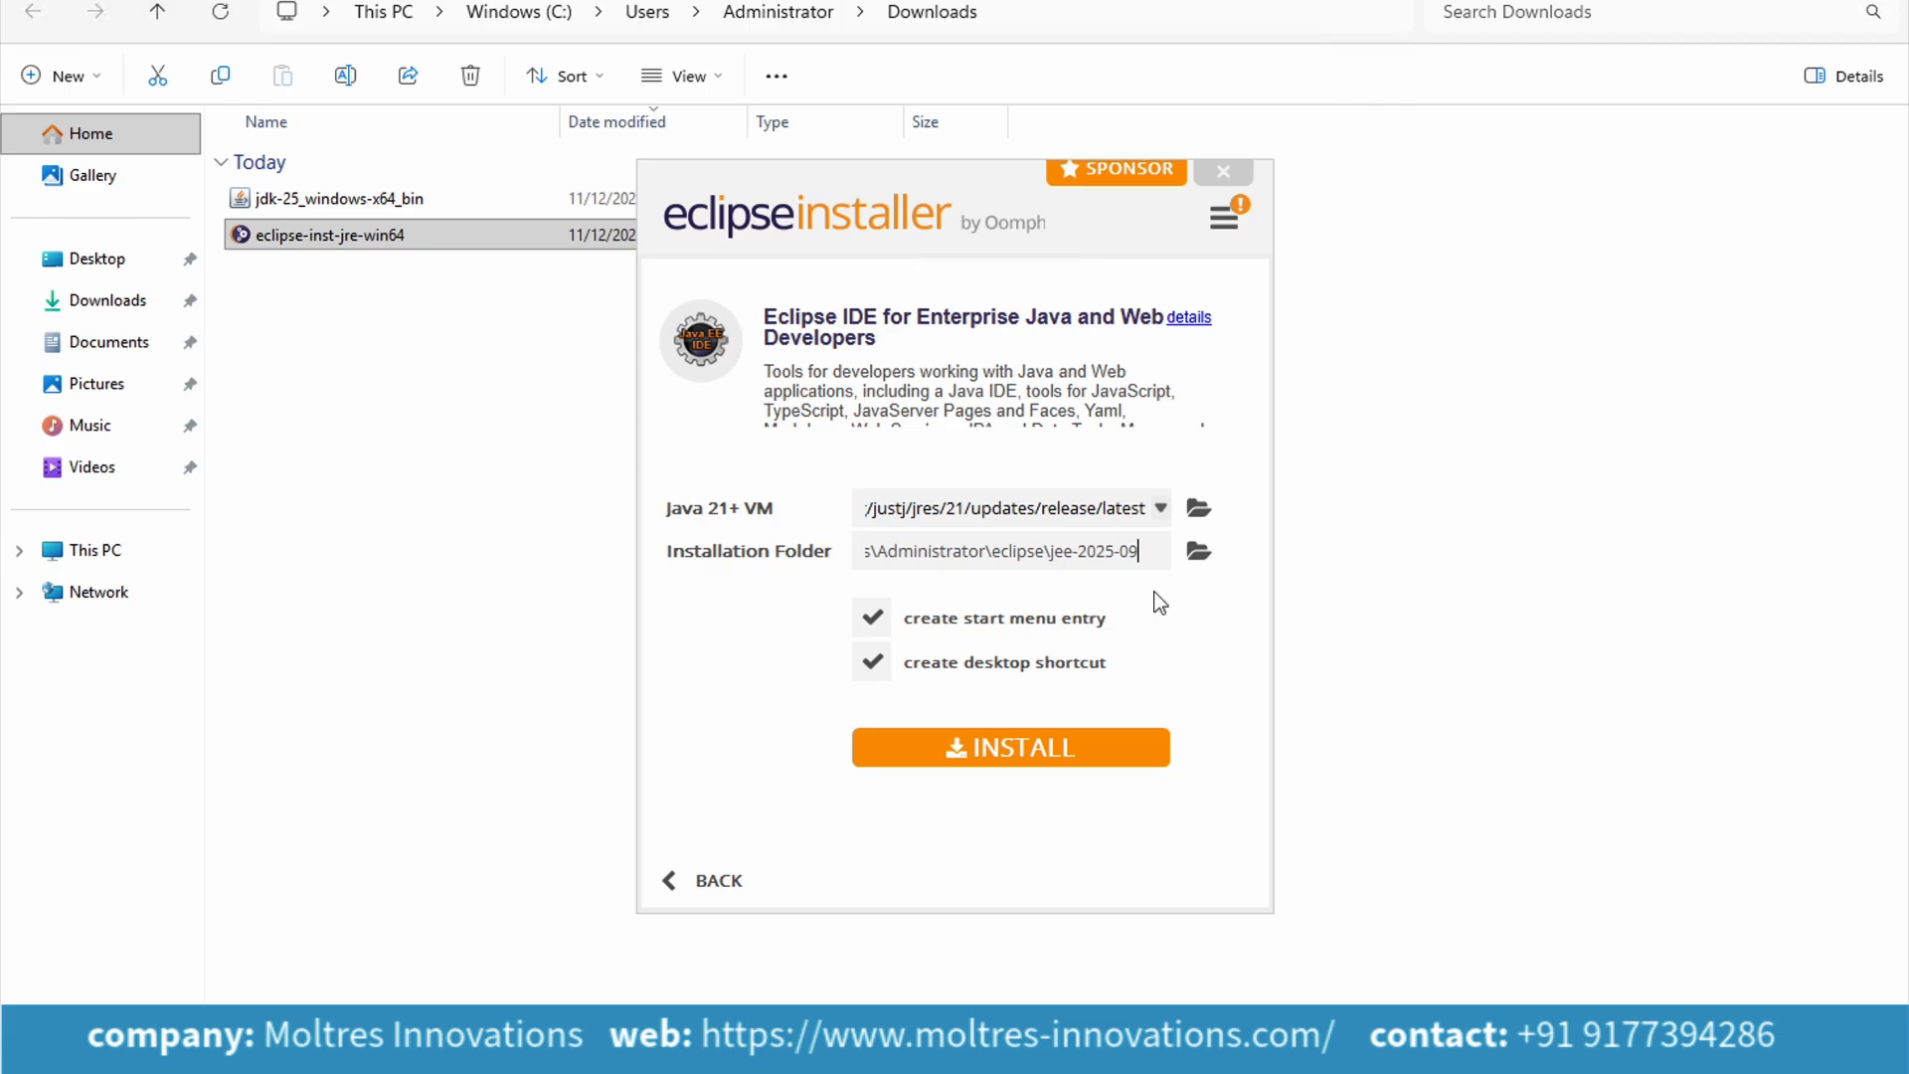
# Install the package with the default settings, accept the user agreement, and launch Eclipse with the default eclipse-workspace directory
pyautogui.click(985, 760)
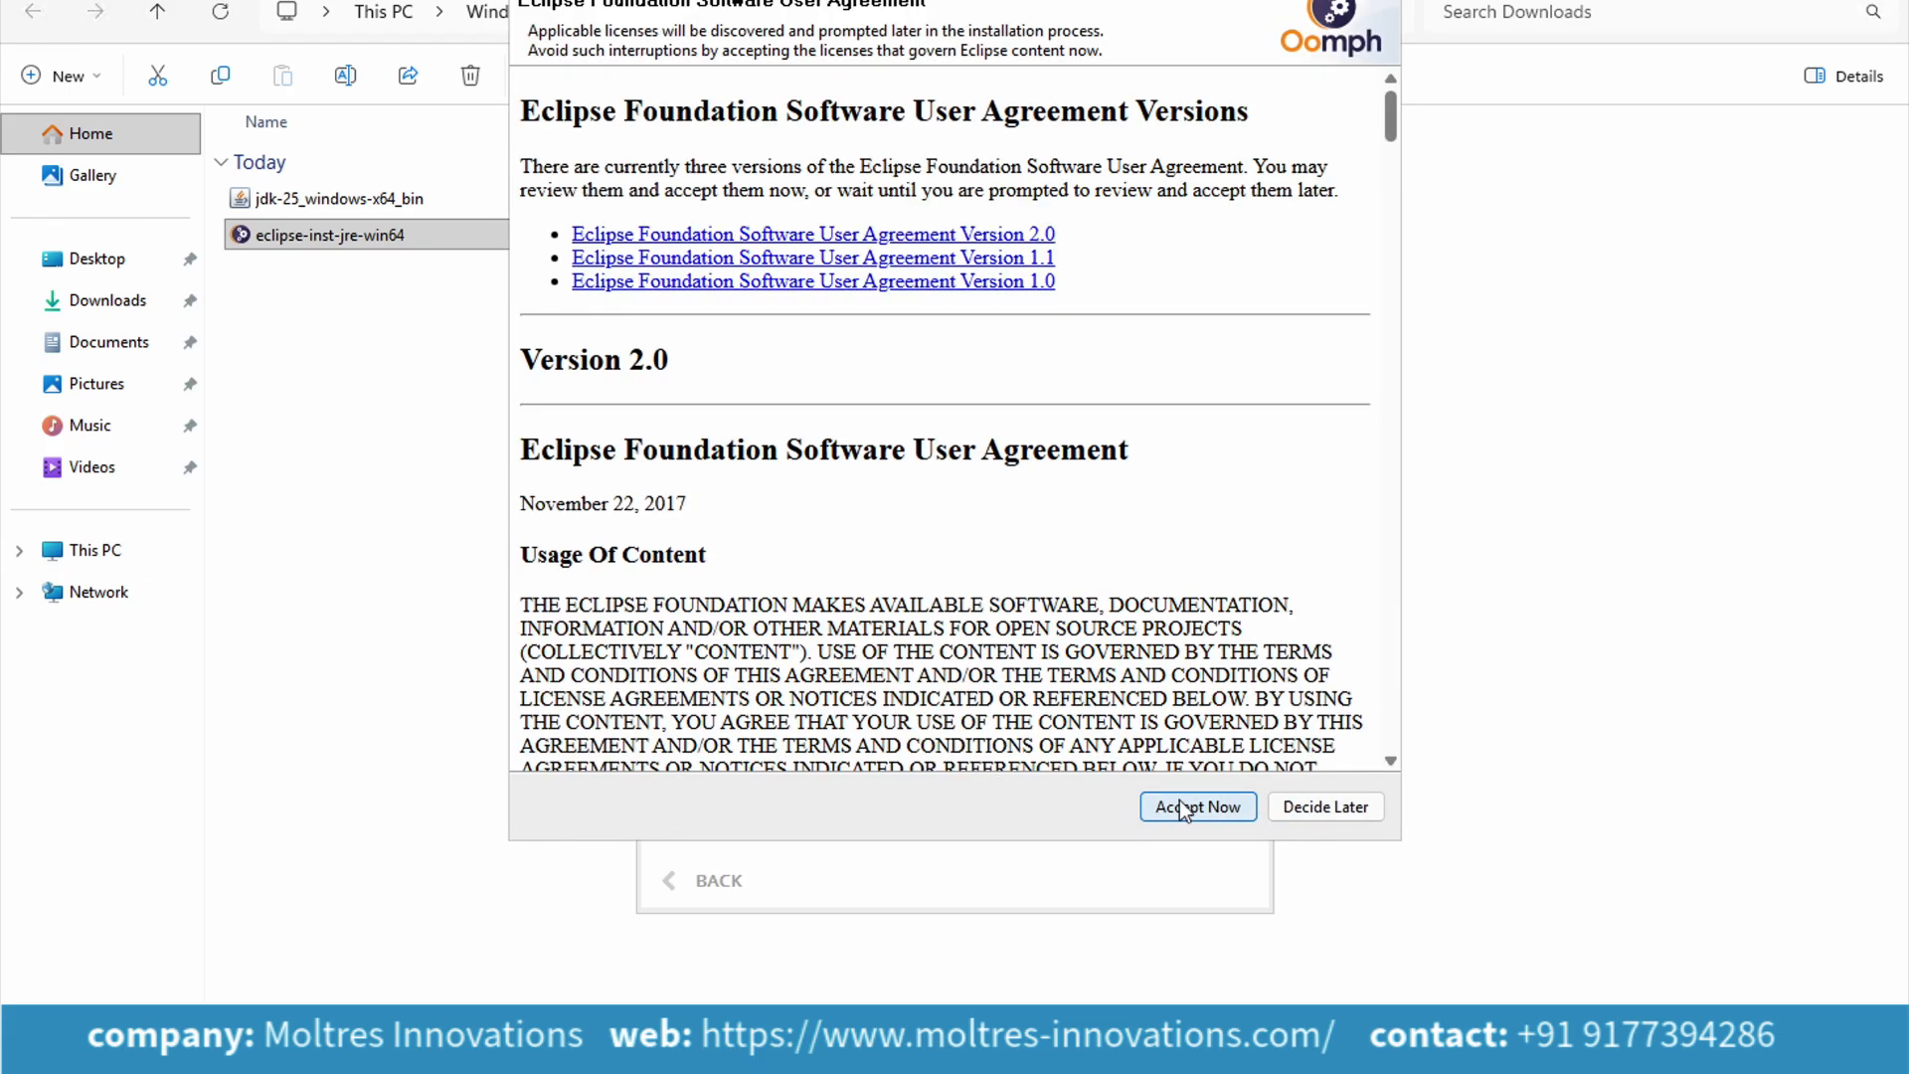
pyautogui.click(1193, 808)
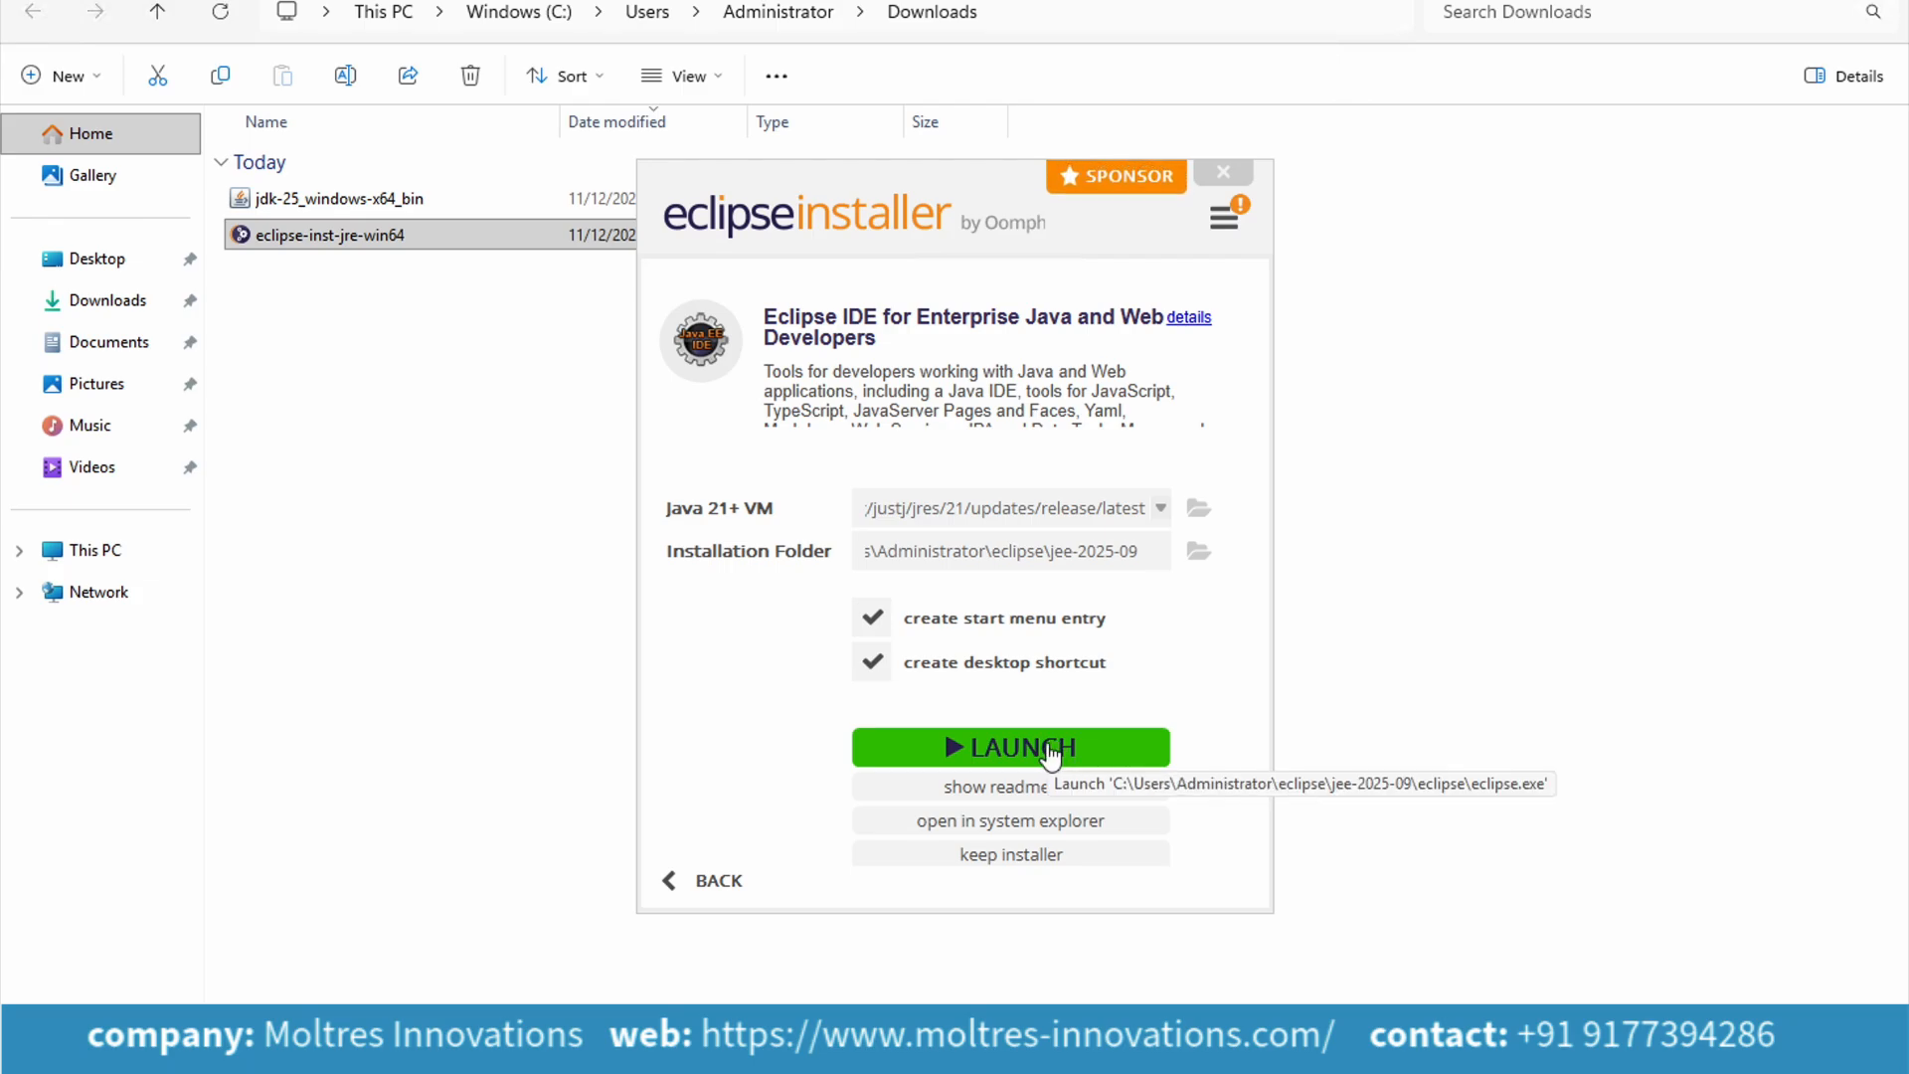
pyautogui.click(1050, 756)
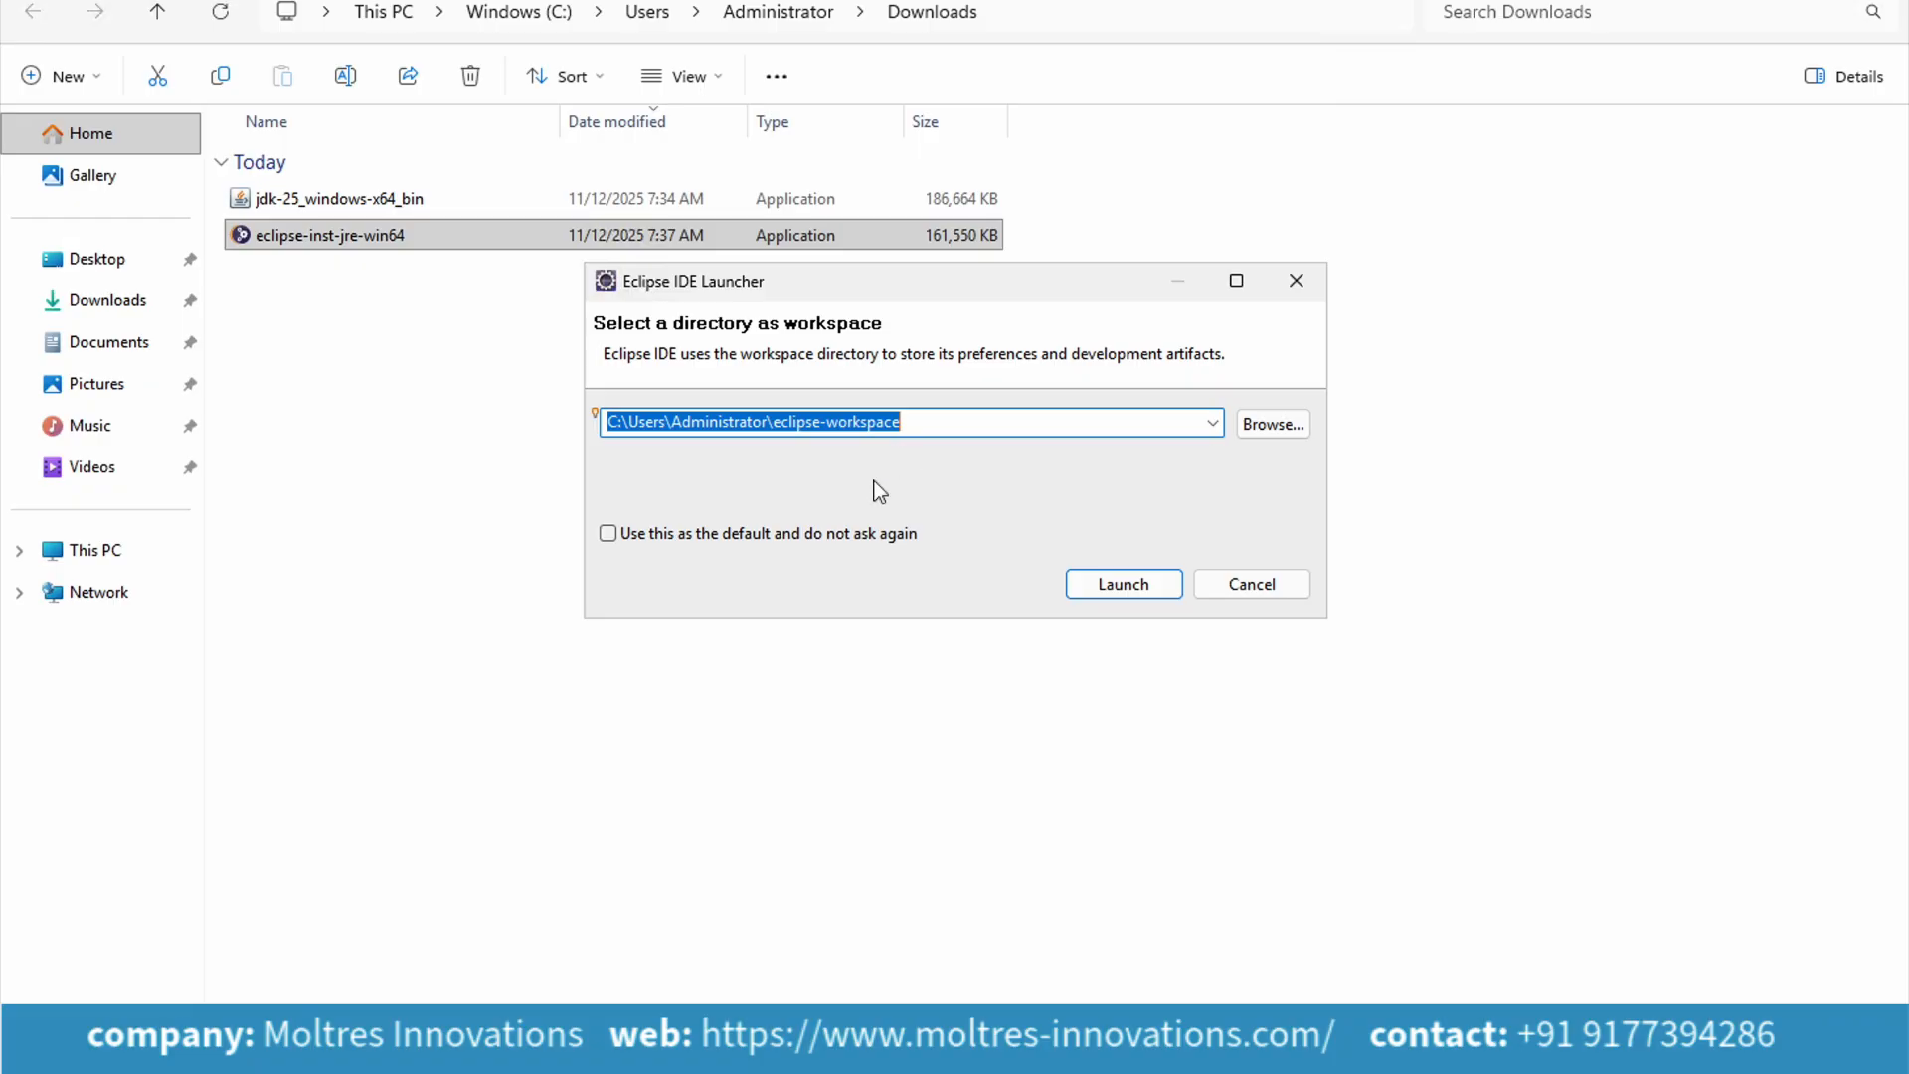
pyautogui.click(1129, 585)
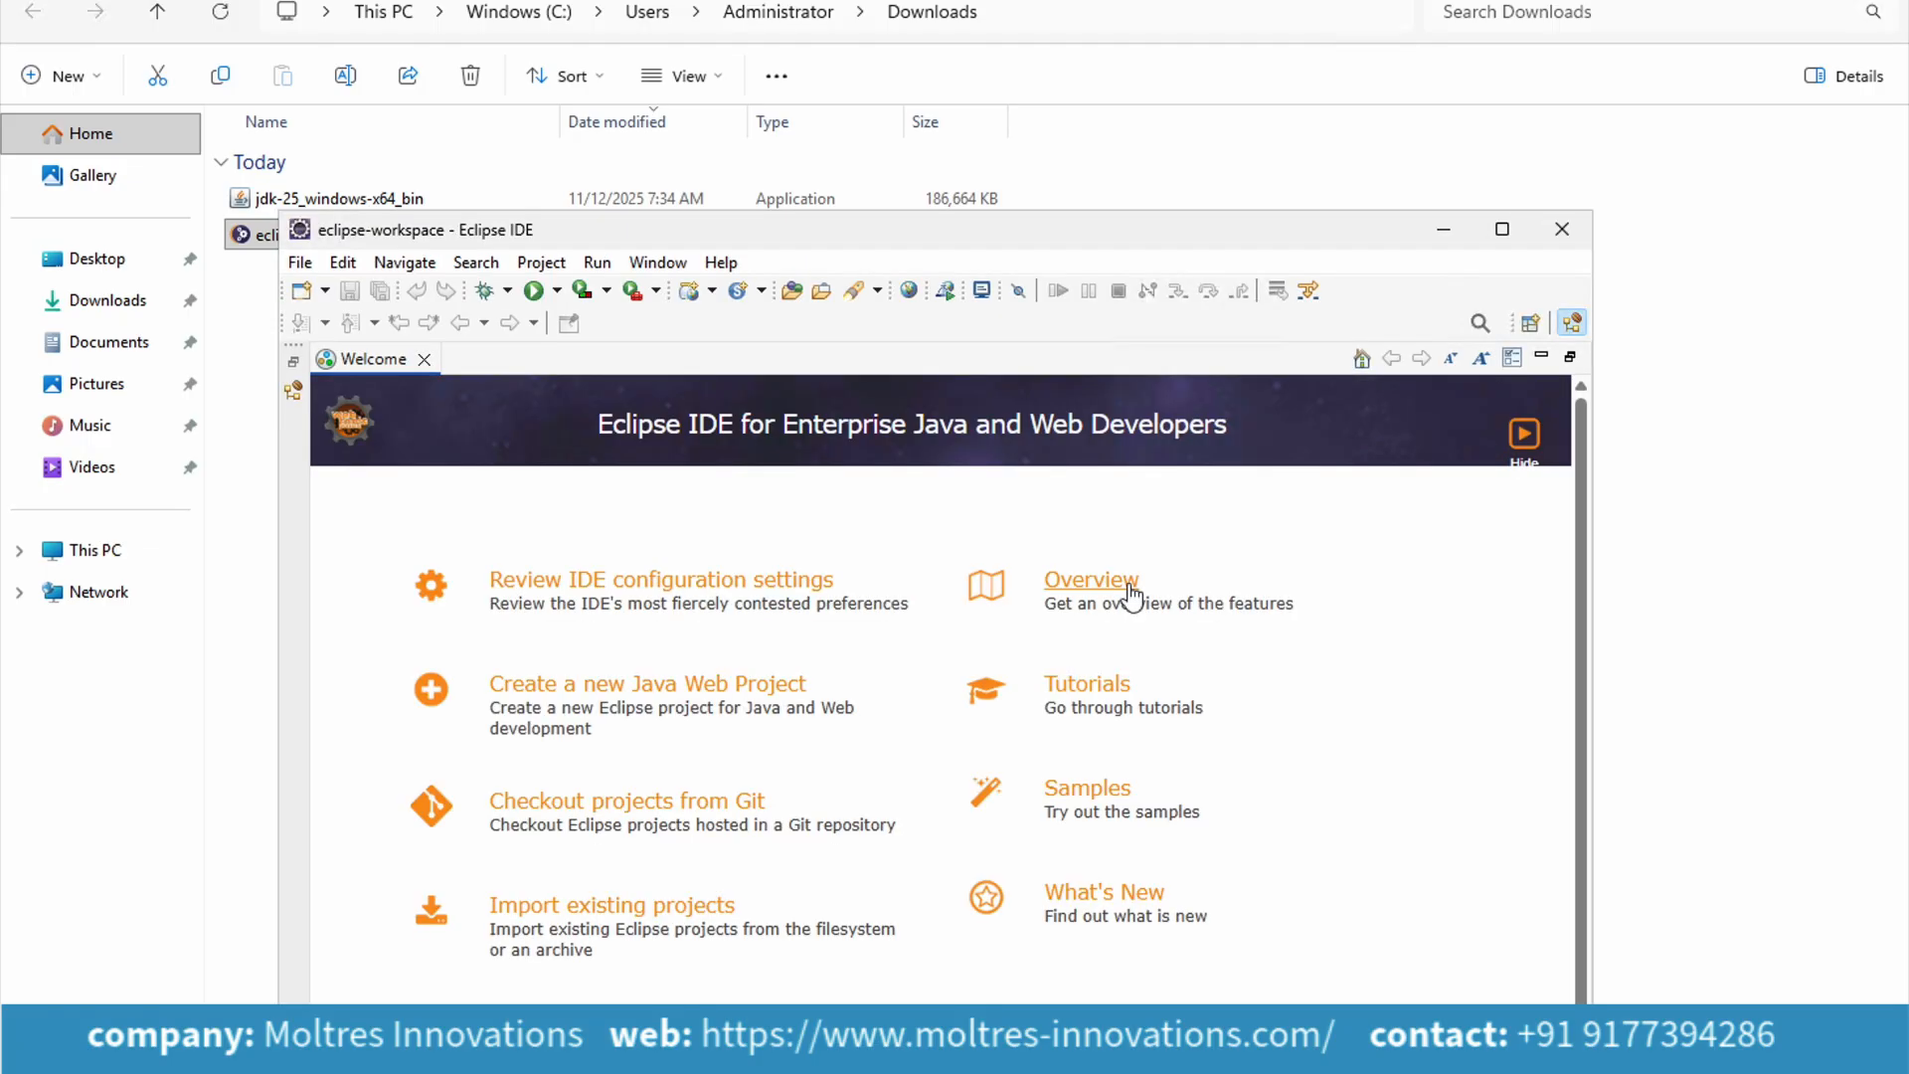
# Maximize Eclipse, keep it being scanned by Microsoft Defender, and close the 2025-12 M2 milestone notice
pyautogui.click(1502, 229)
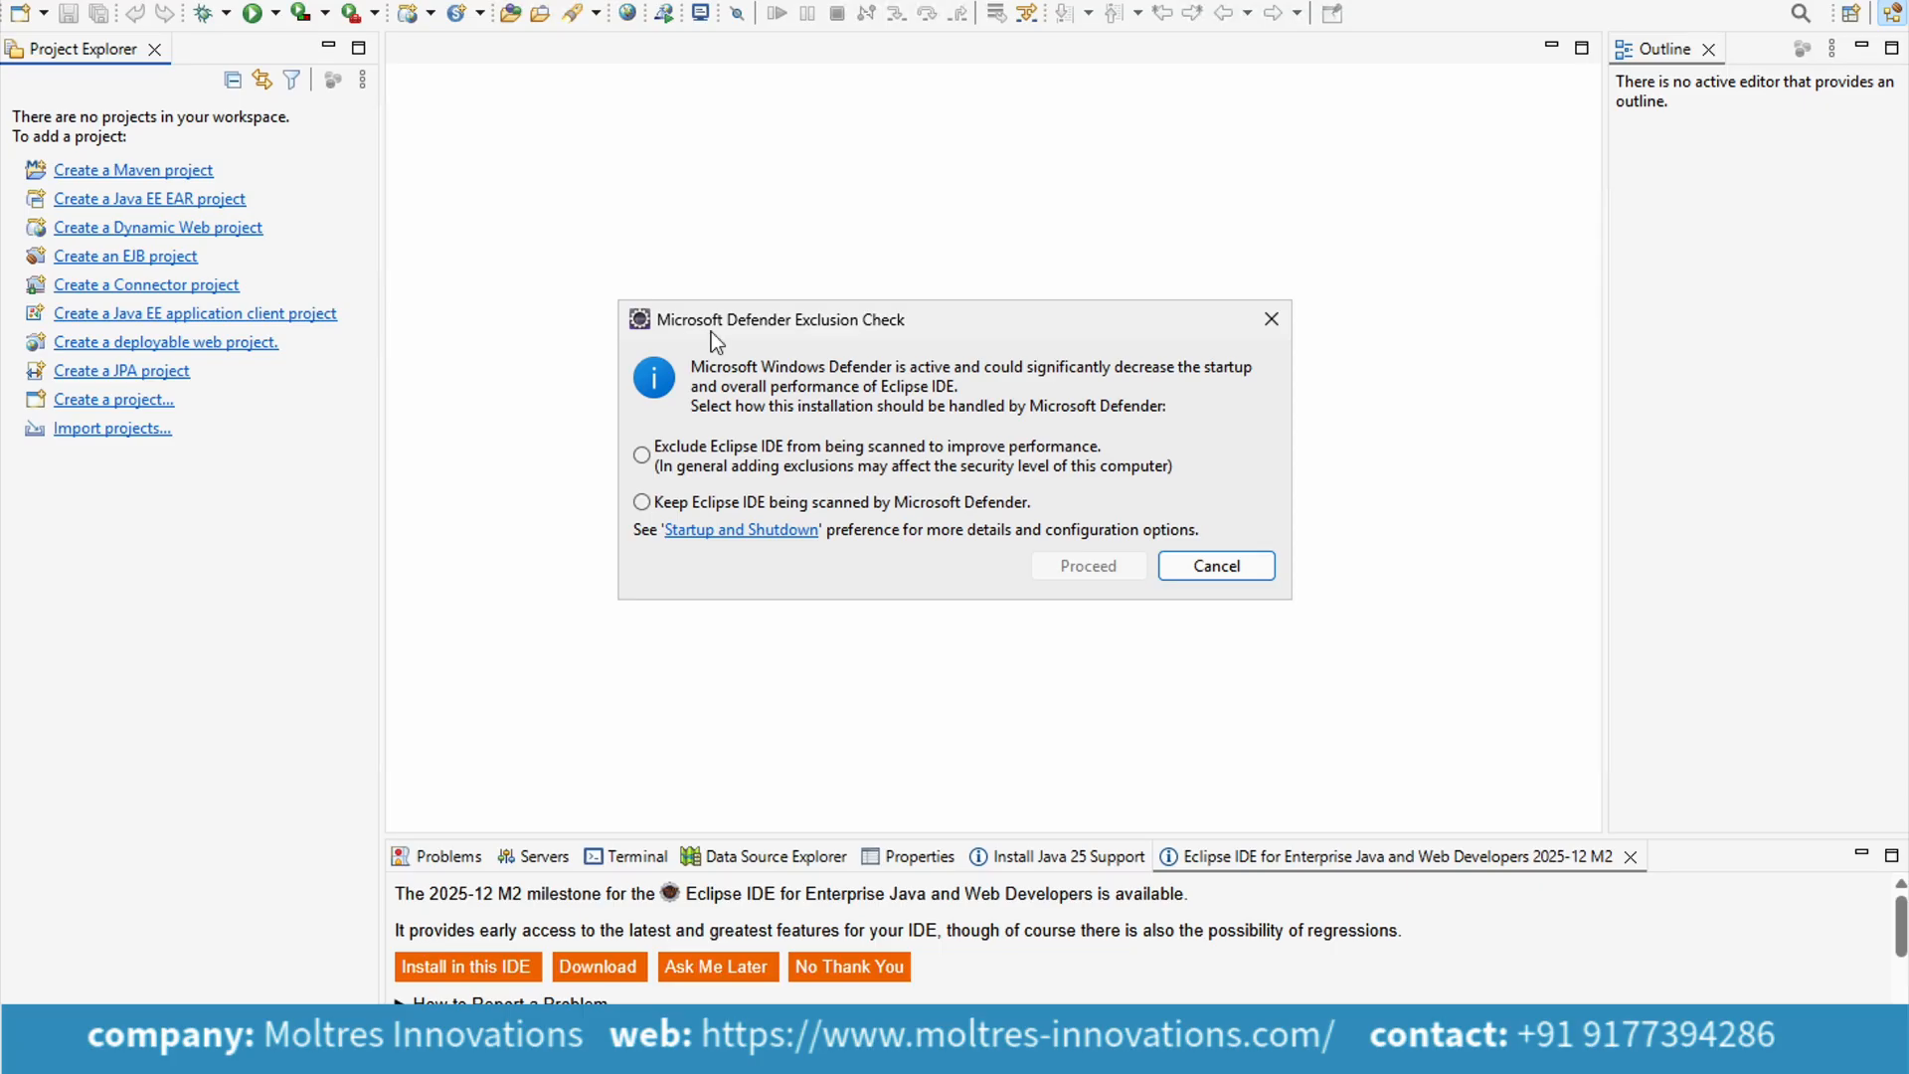
pyautogui.click(643, 502)
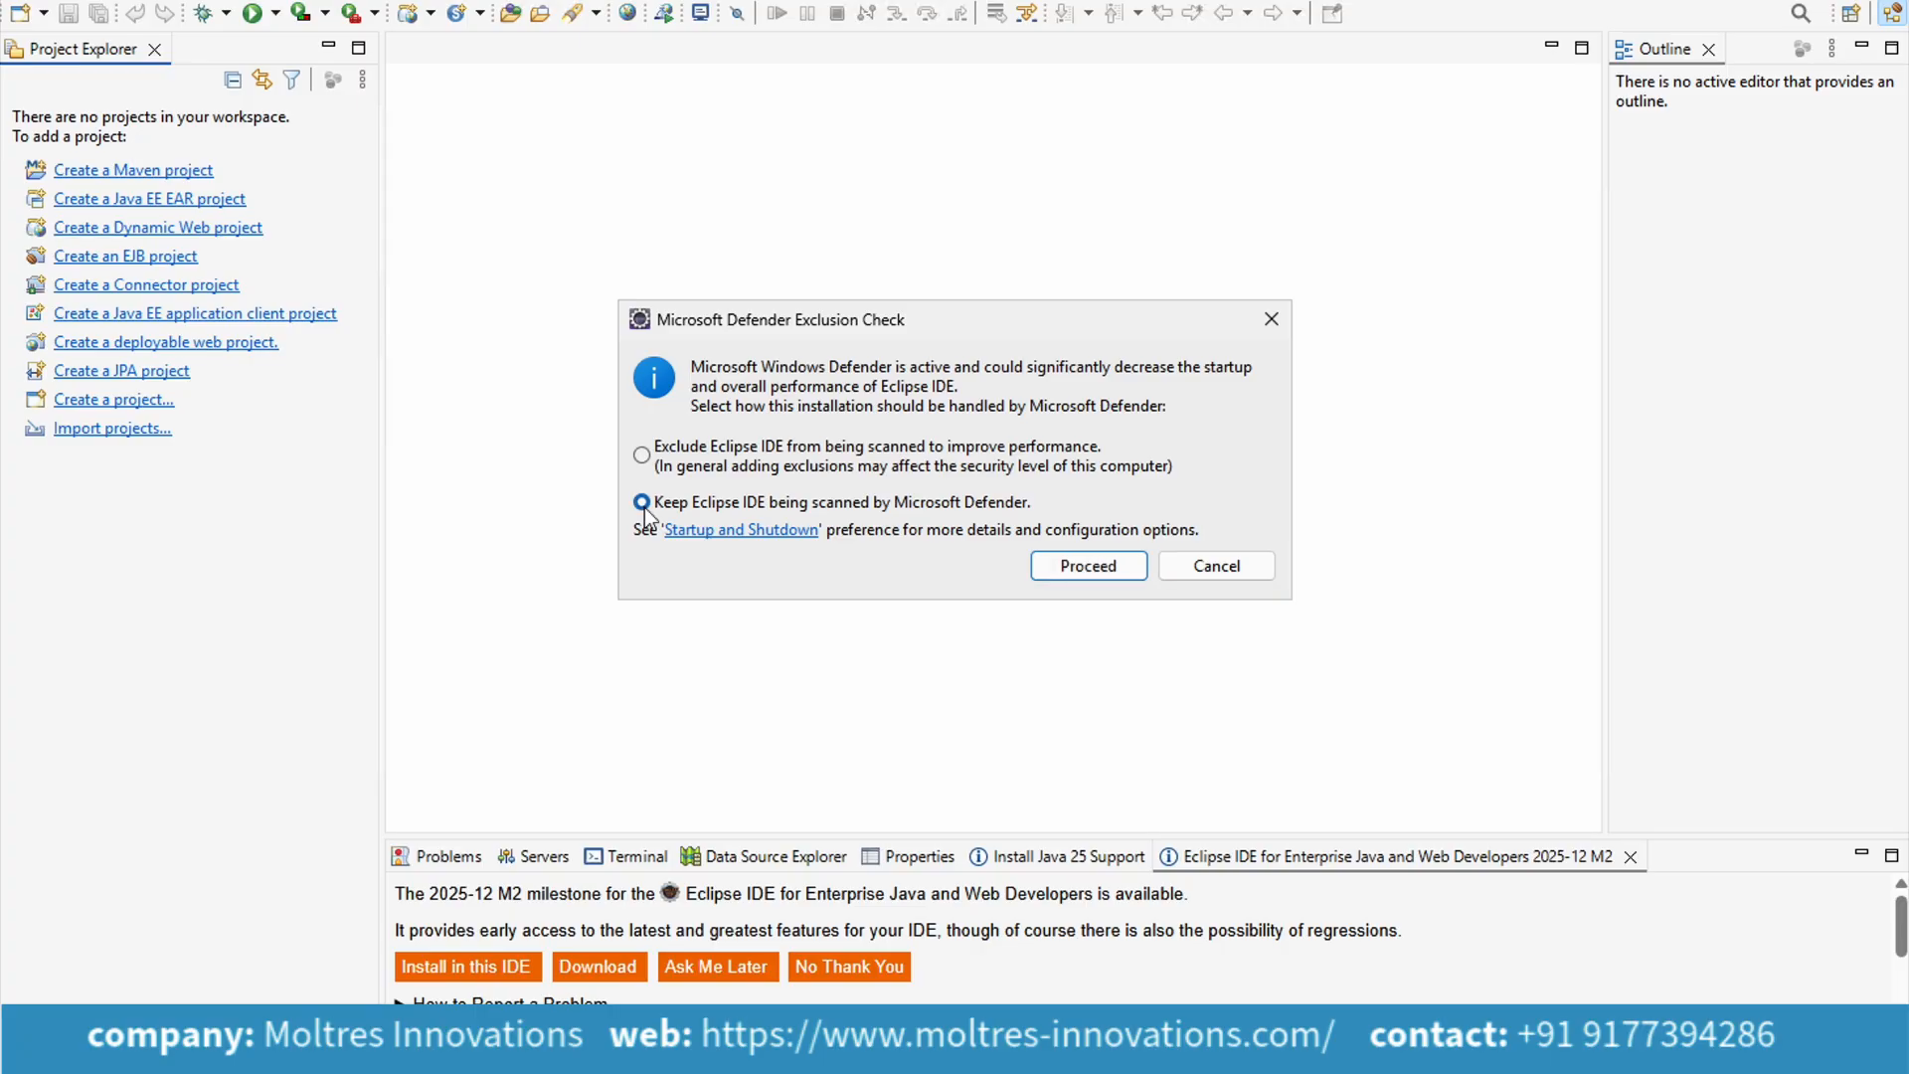
pyautogui.click(1093, 569)
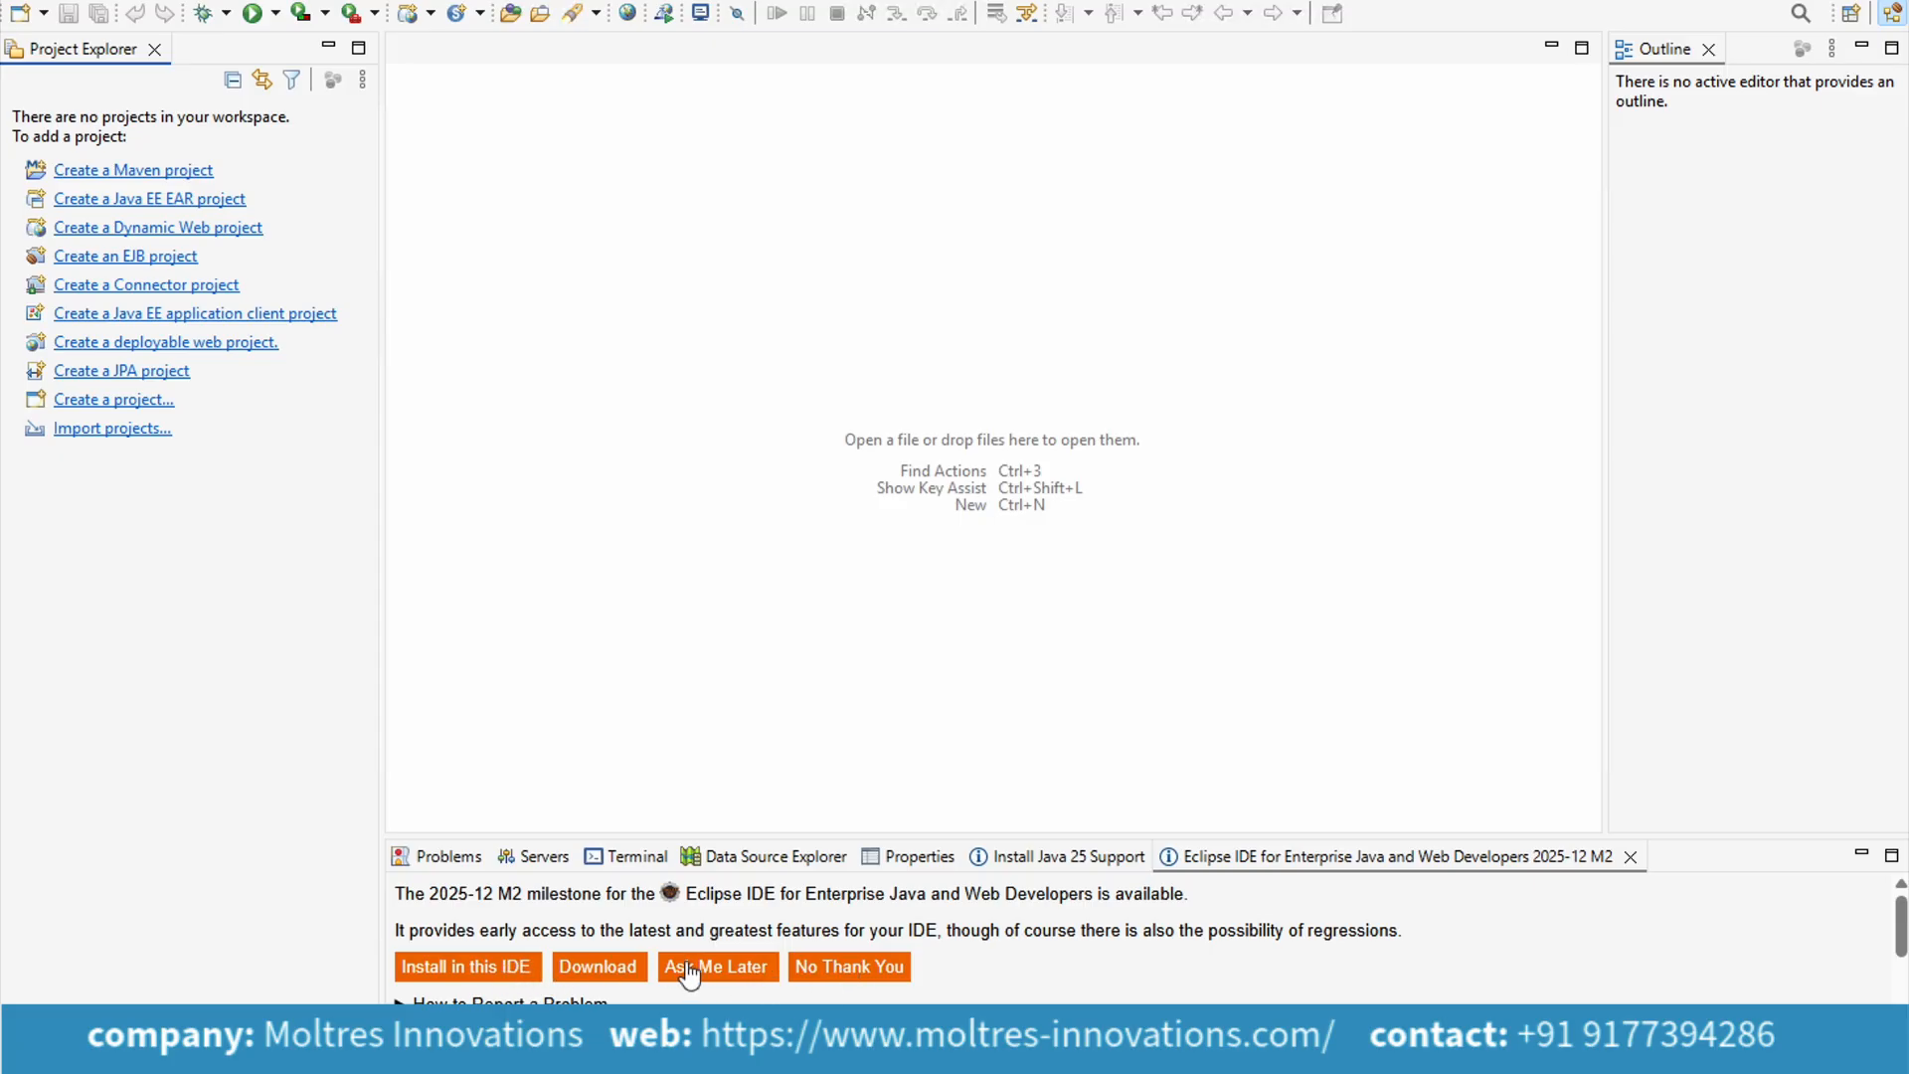
pyautogui.click(1630, 857)
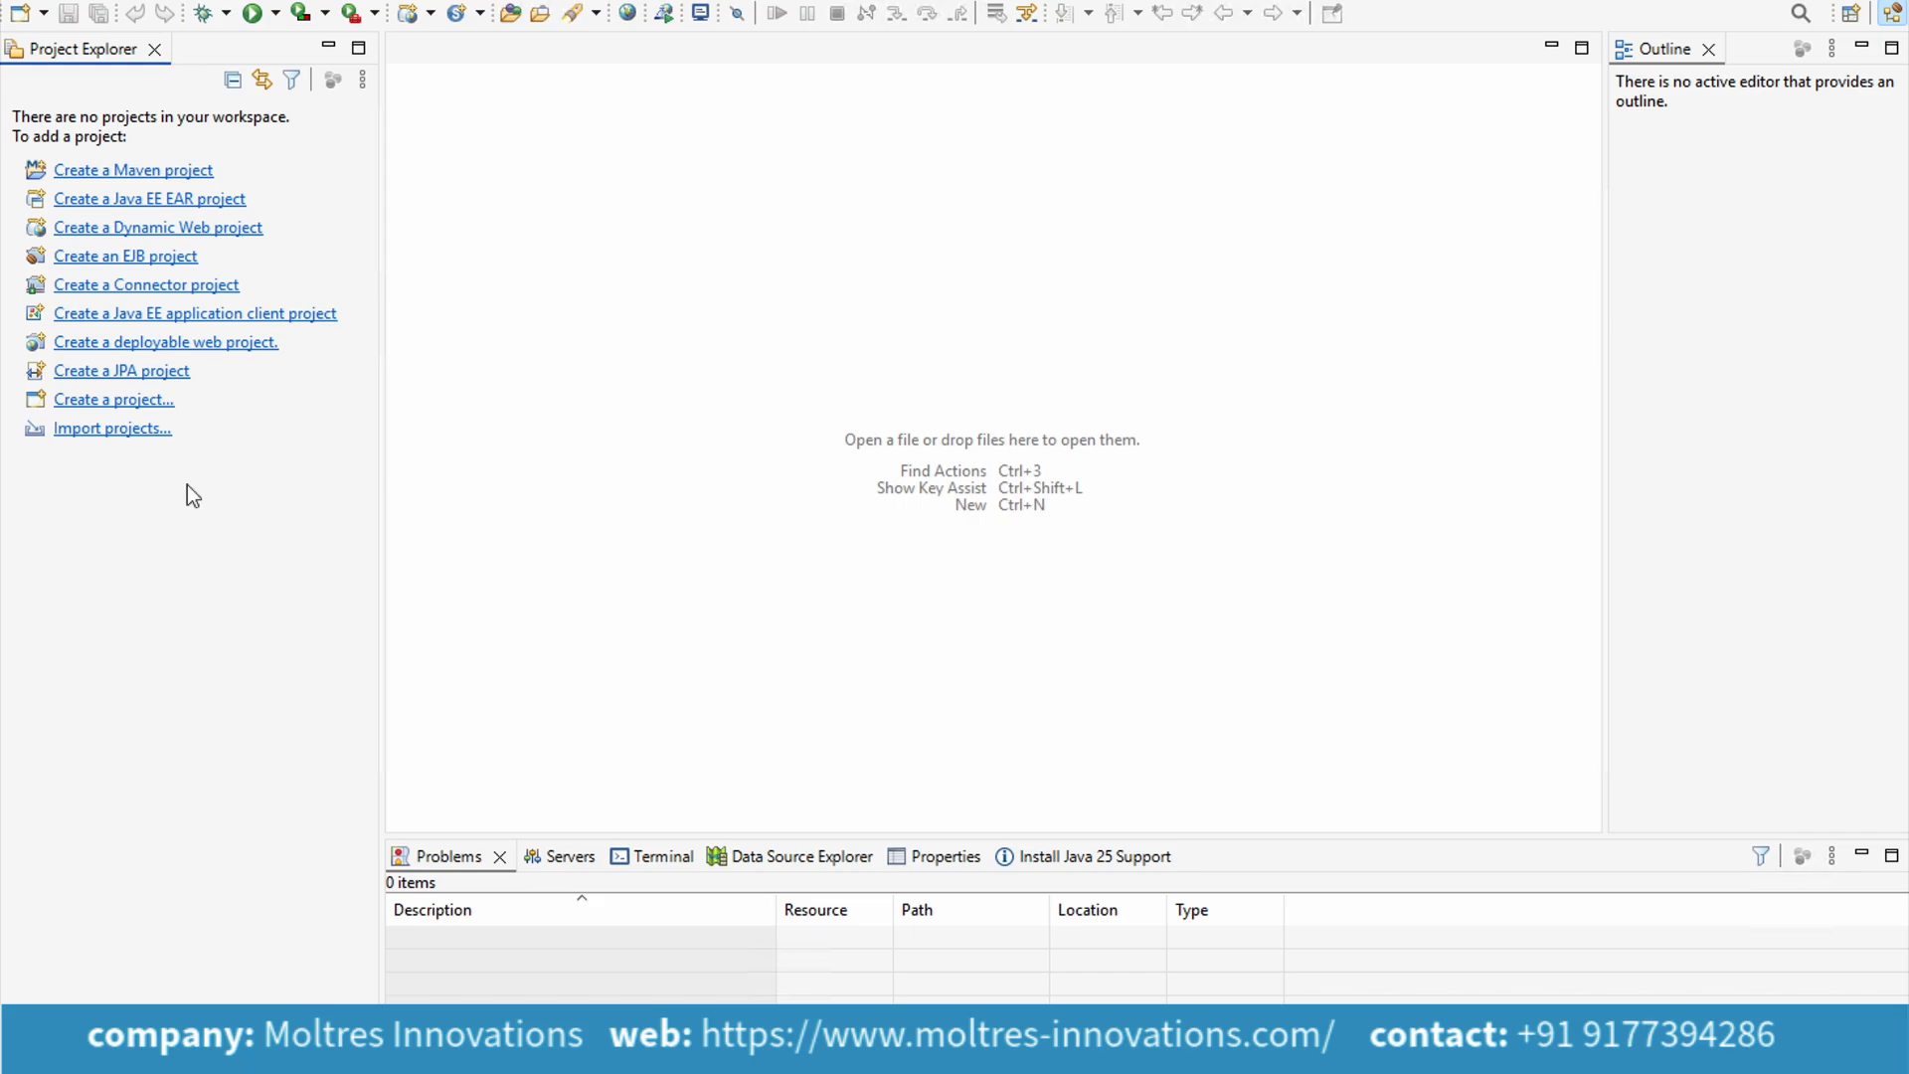
# Start a new Java Project with the wizard and name it Basics
pyautogui.click(24, 2)
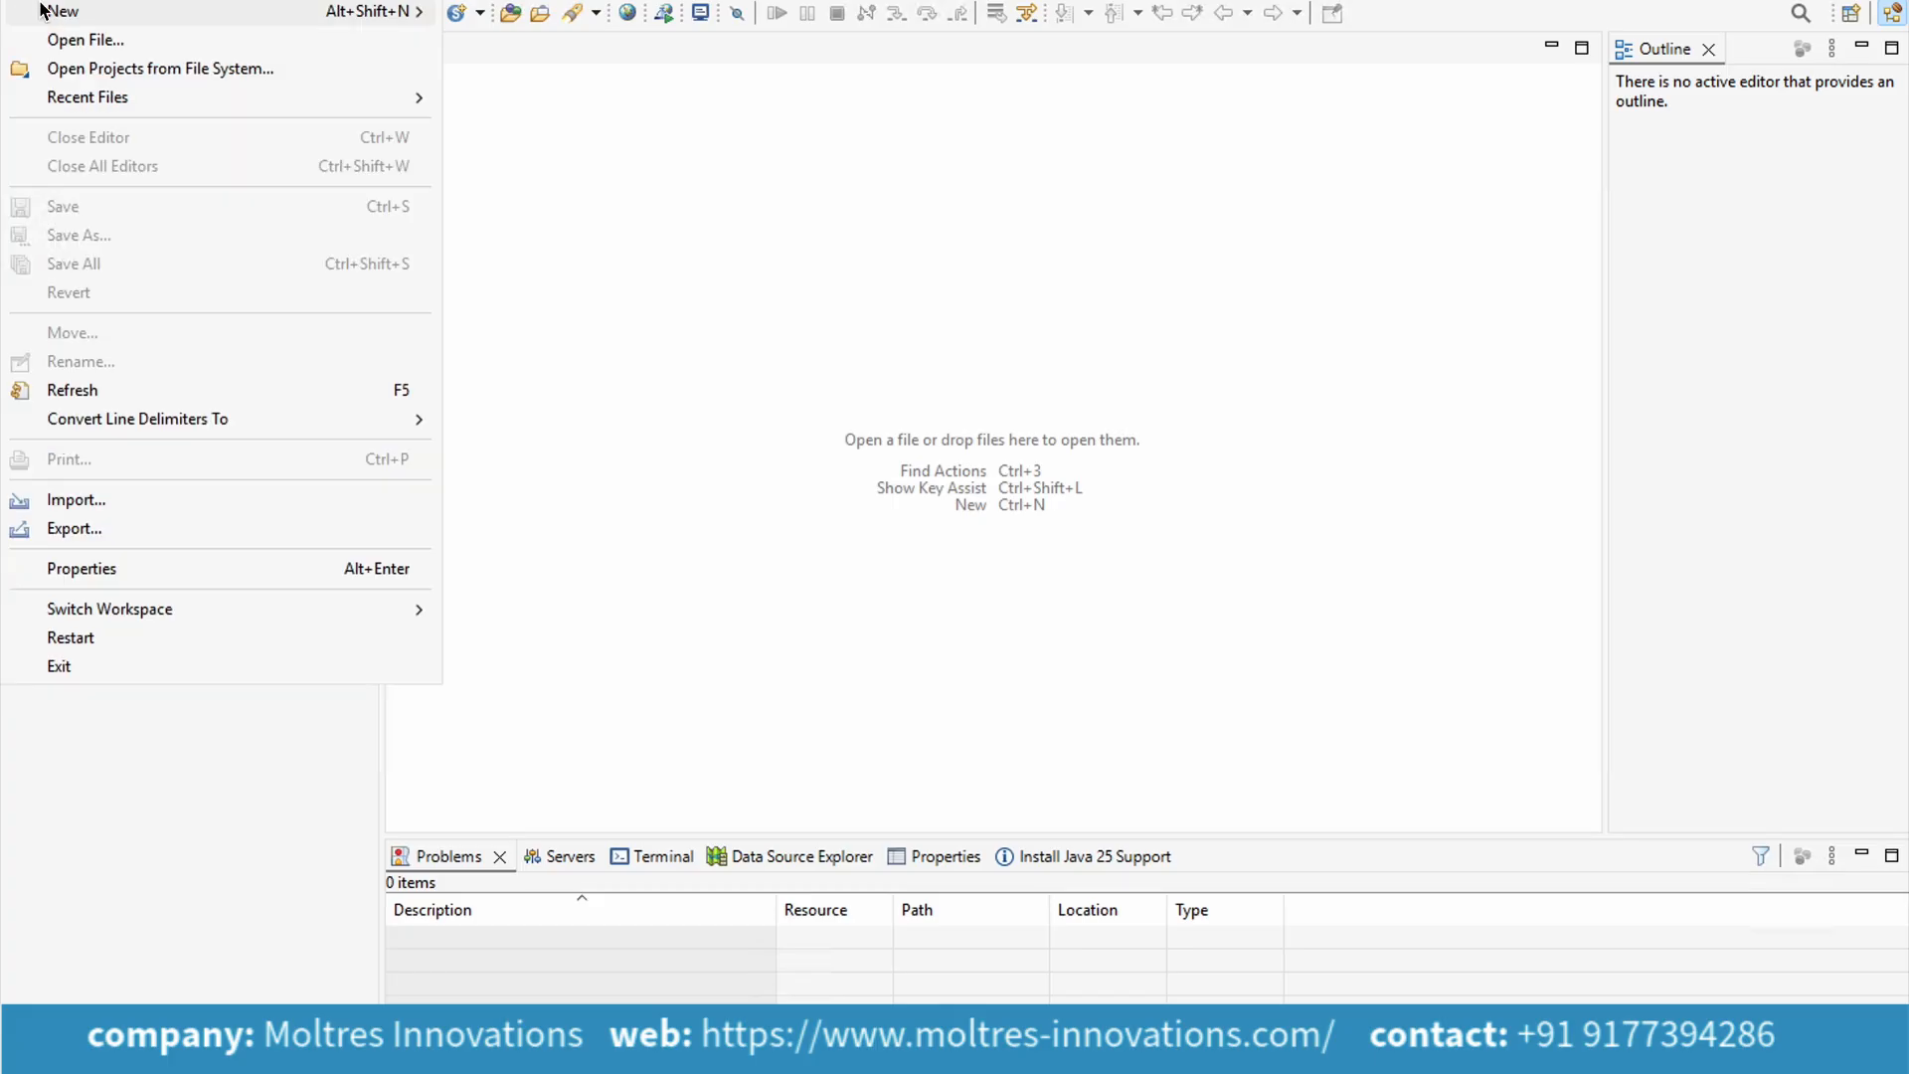
pyautogui.moveTo(90, 11)
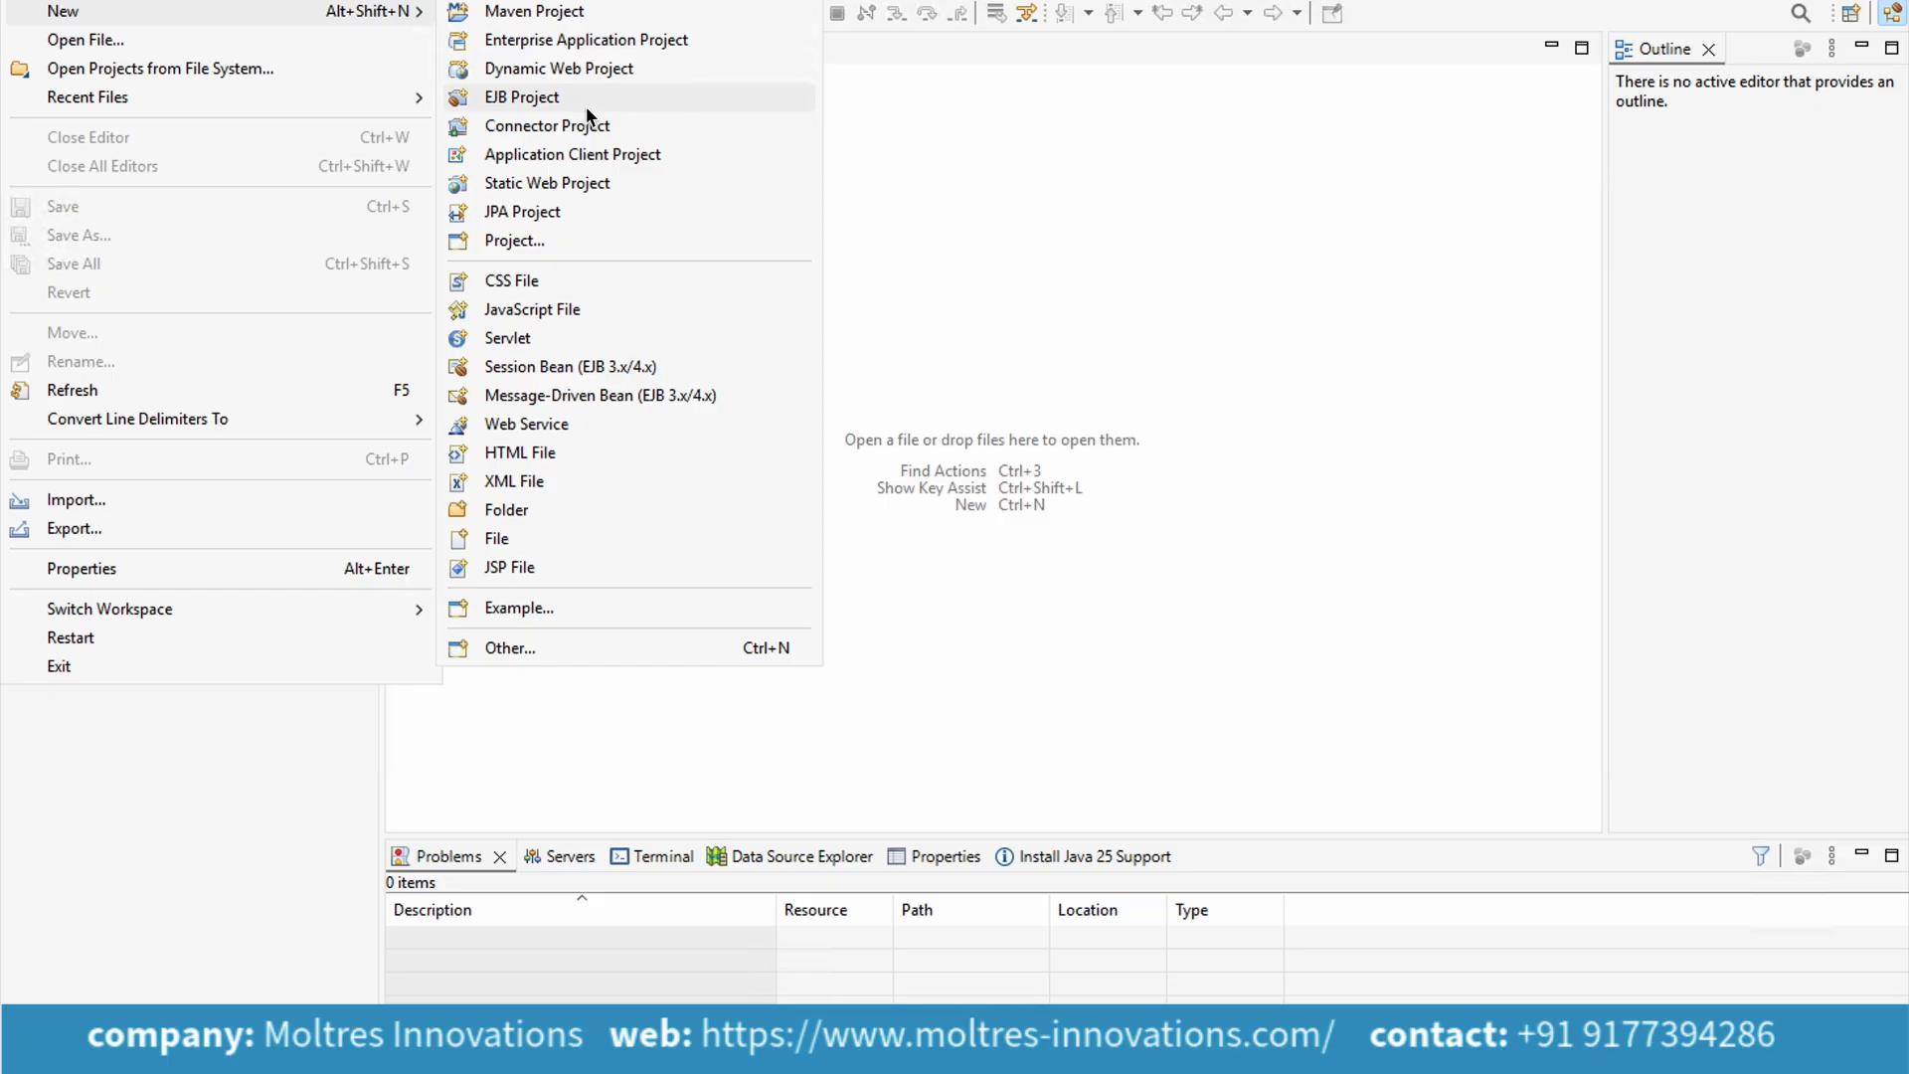
pyautogui.click(530, 648)
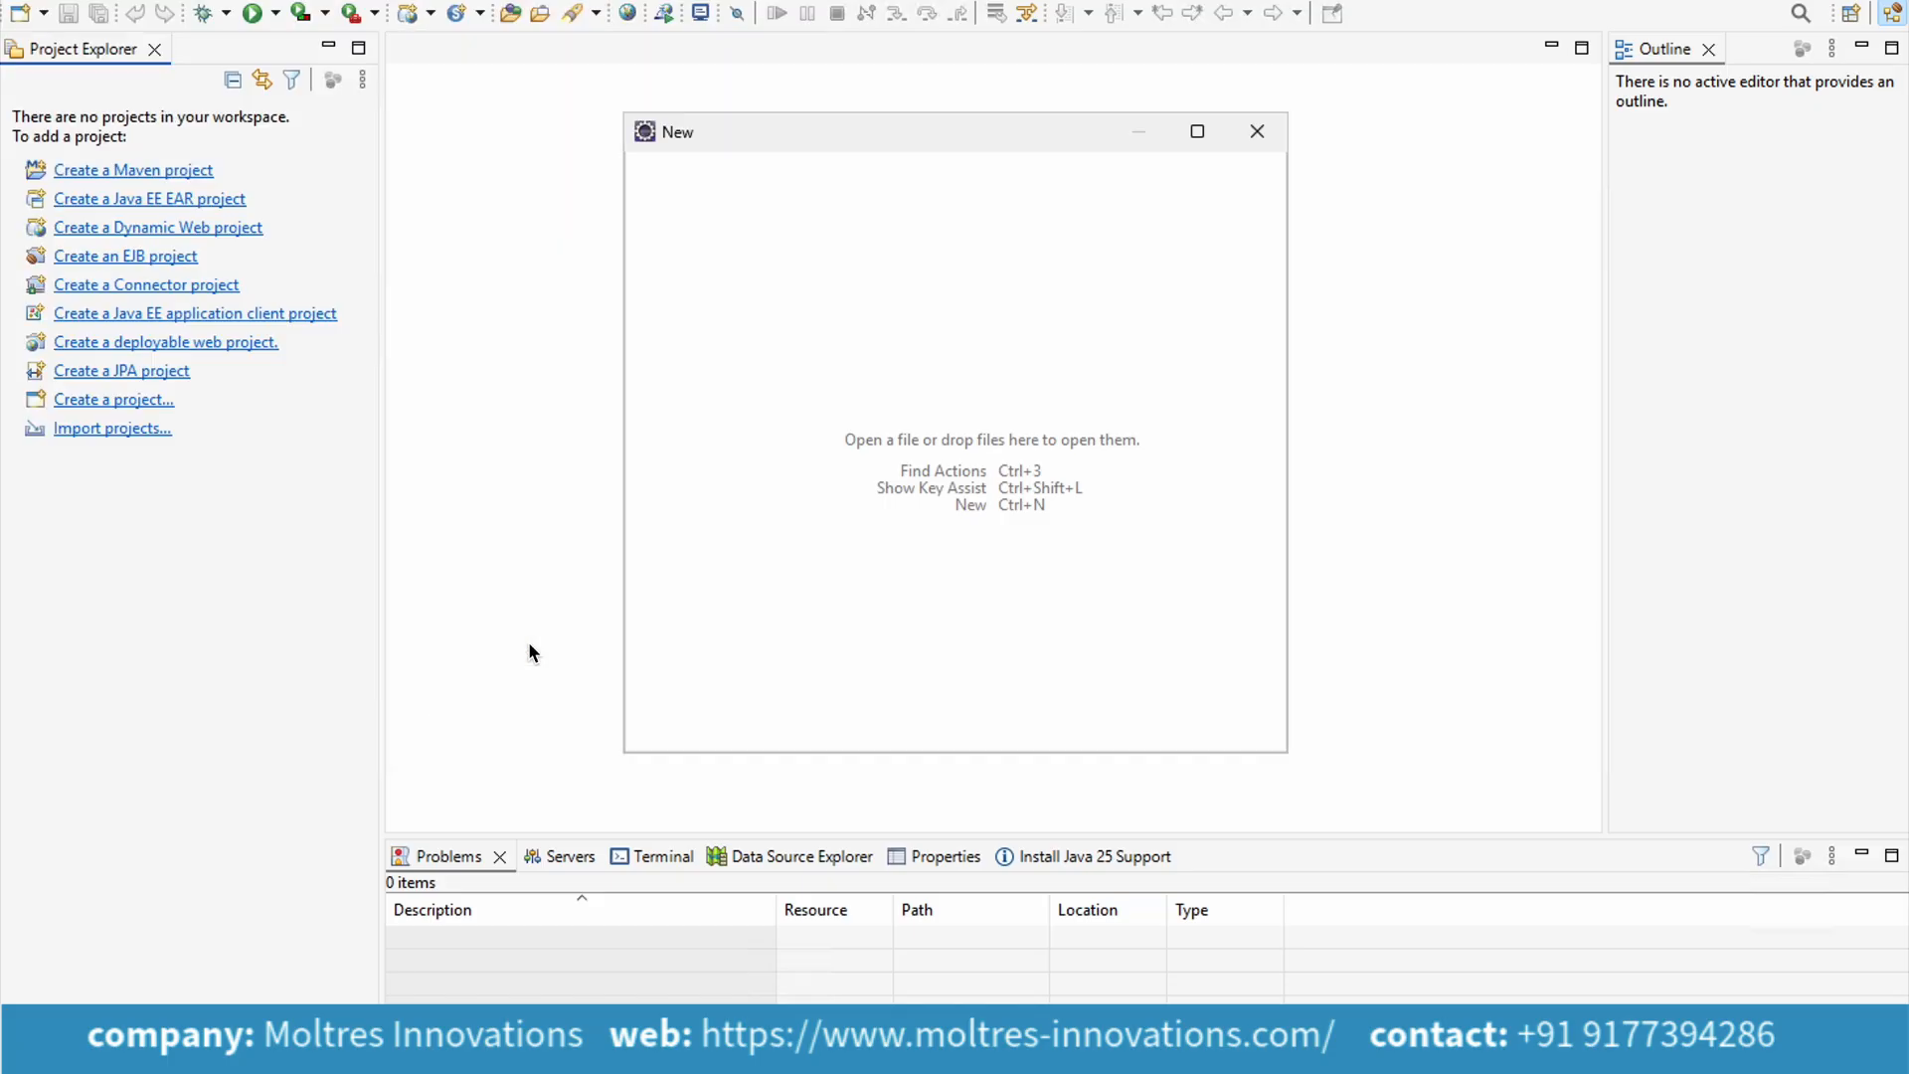
pyautogui.click(727, 377)
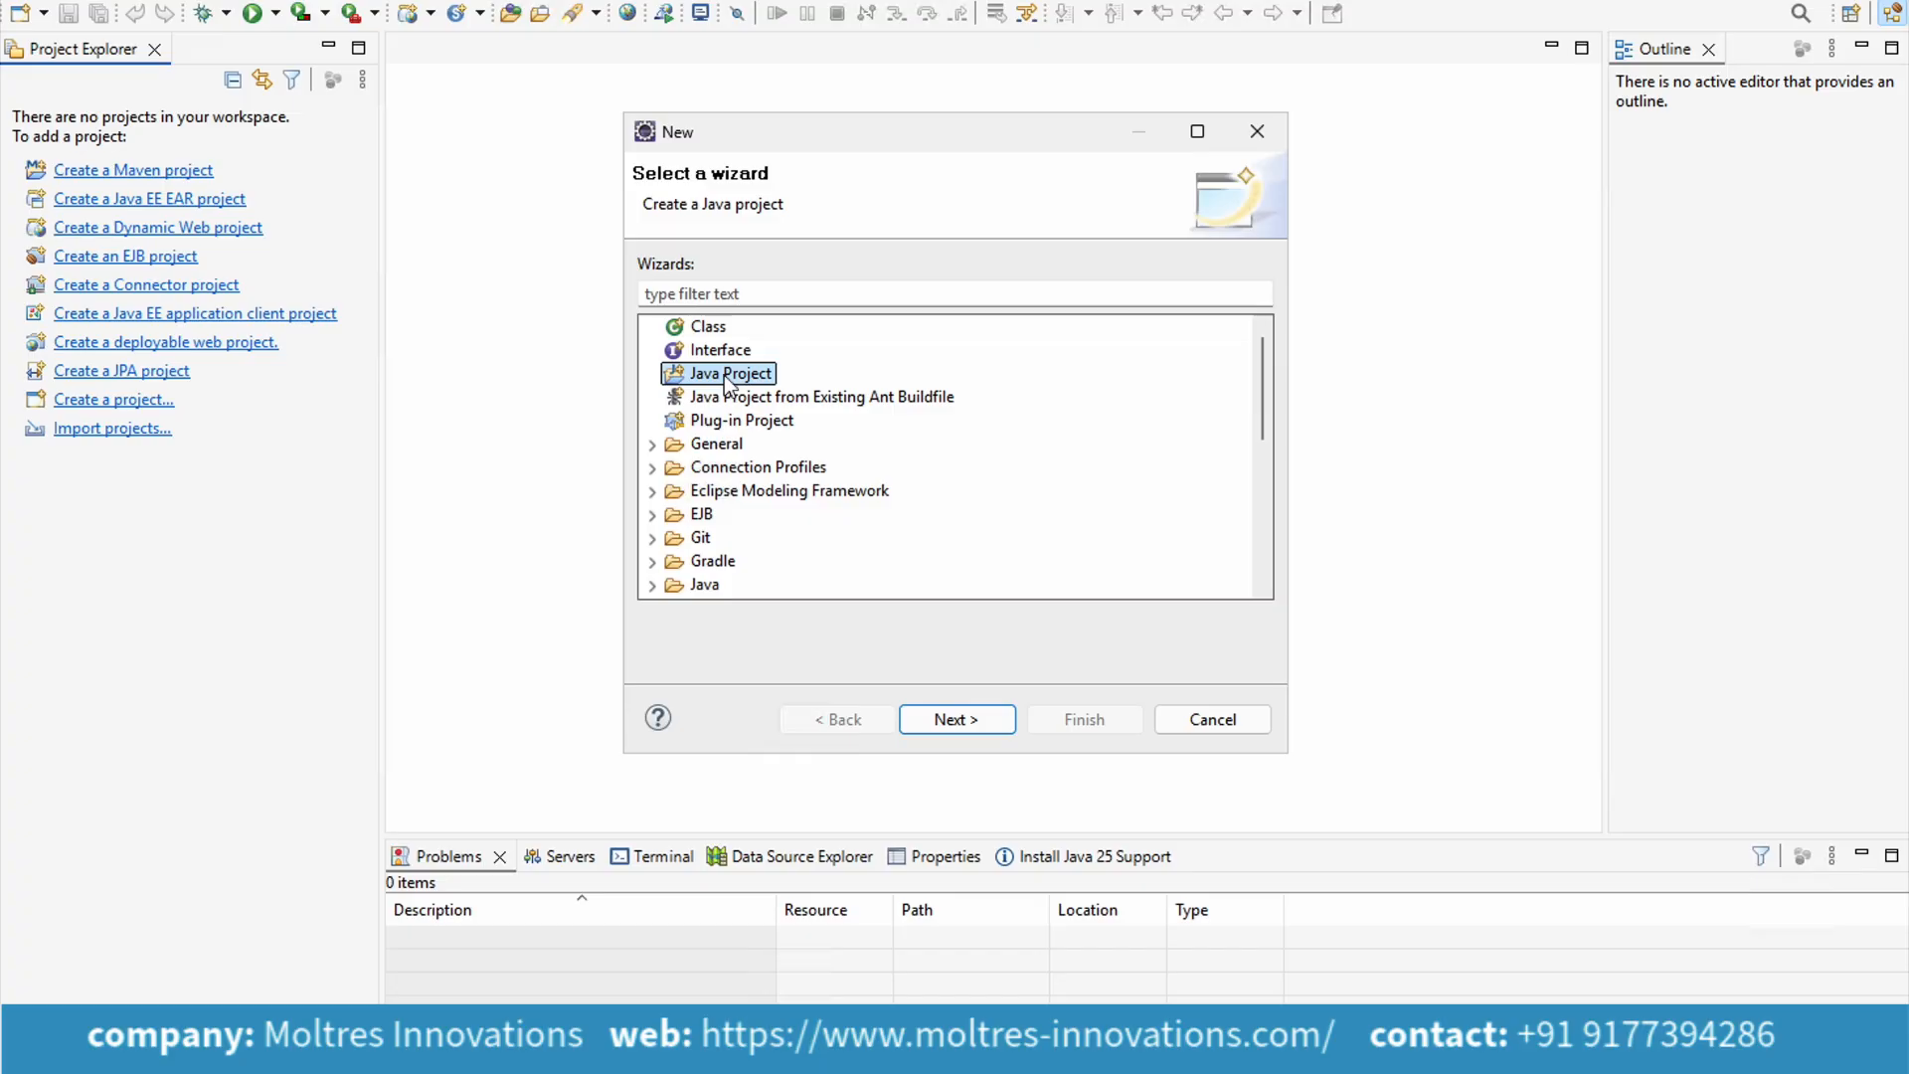
pyautogui.click(964, 715)
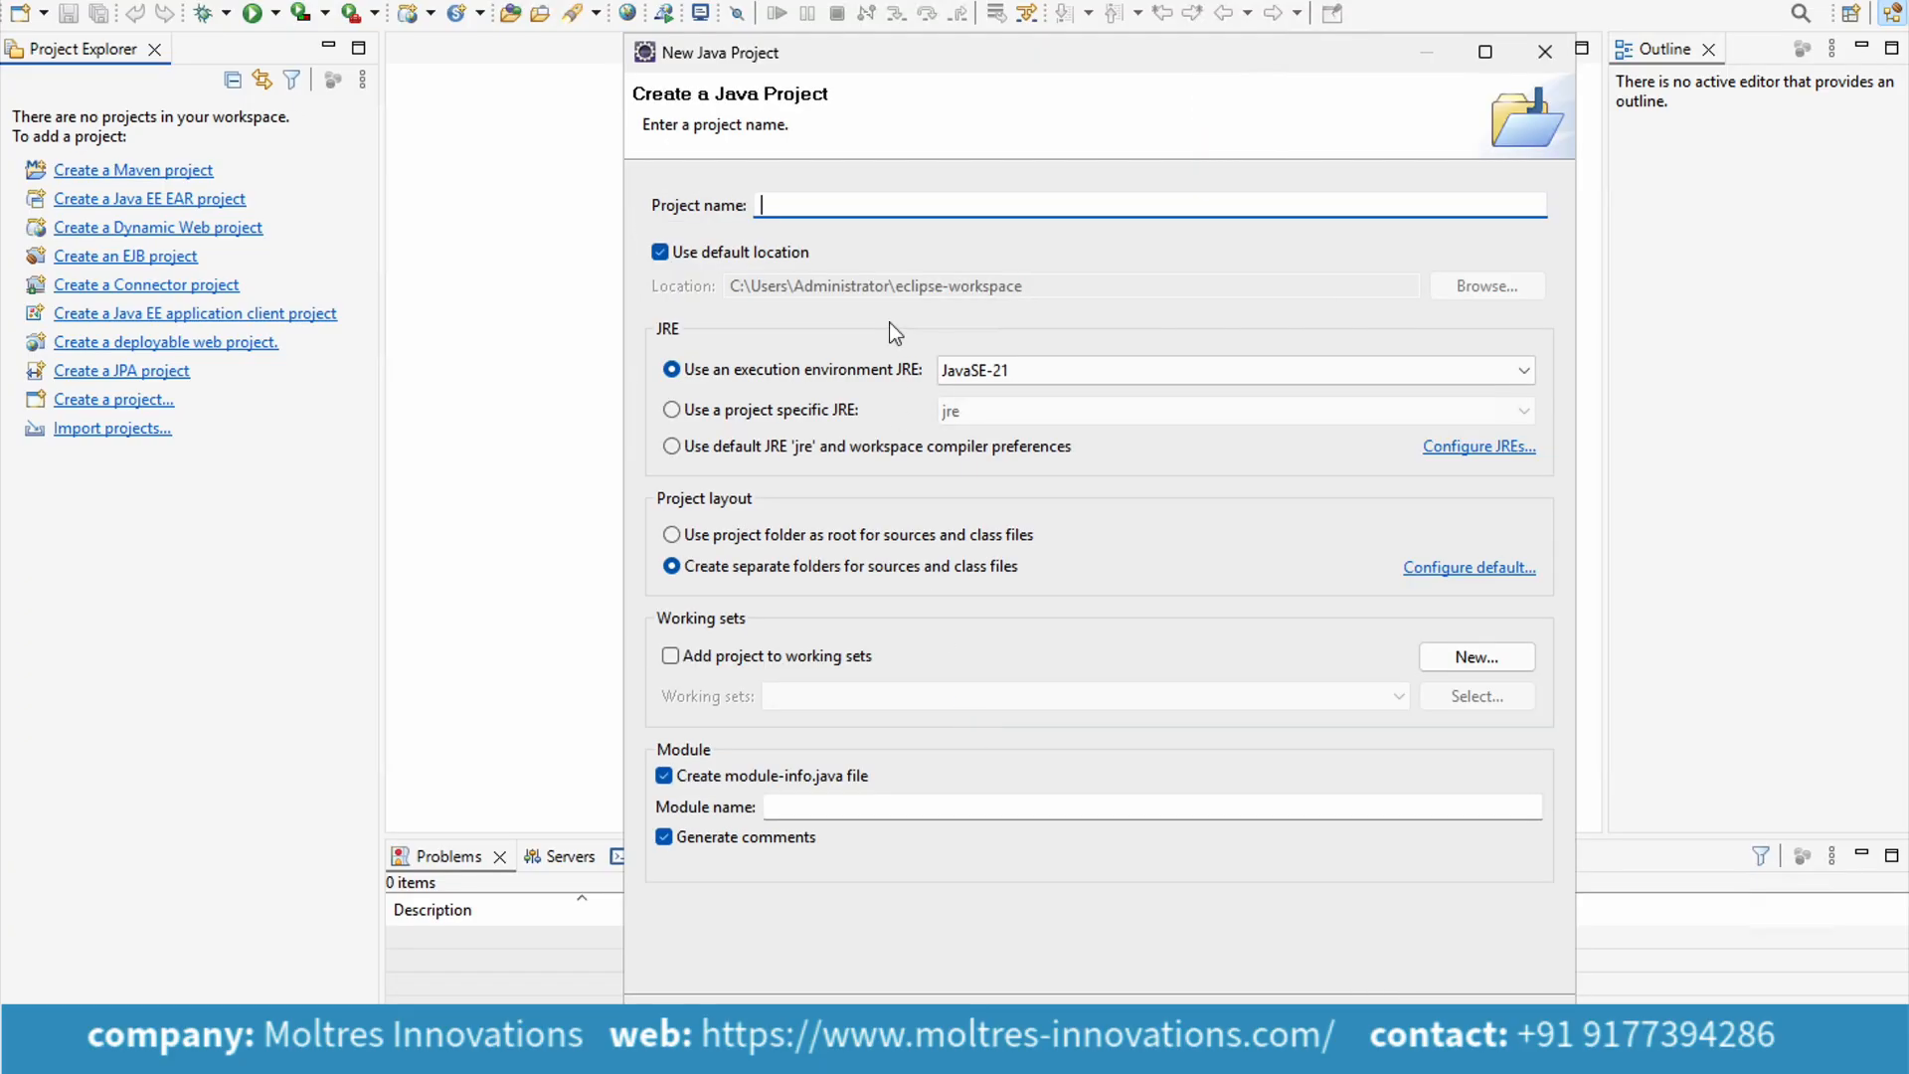
pyautogui.write('Basic')
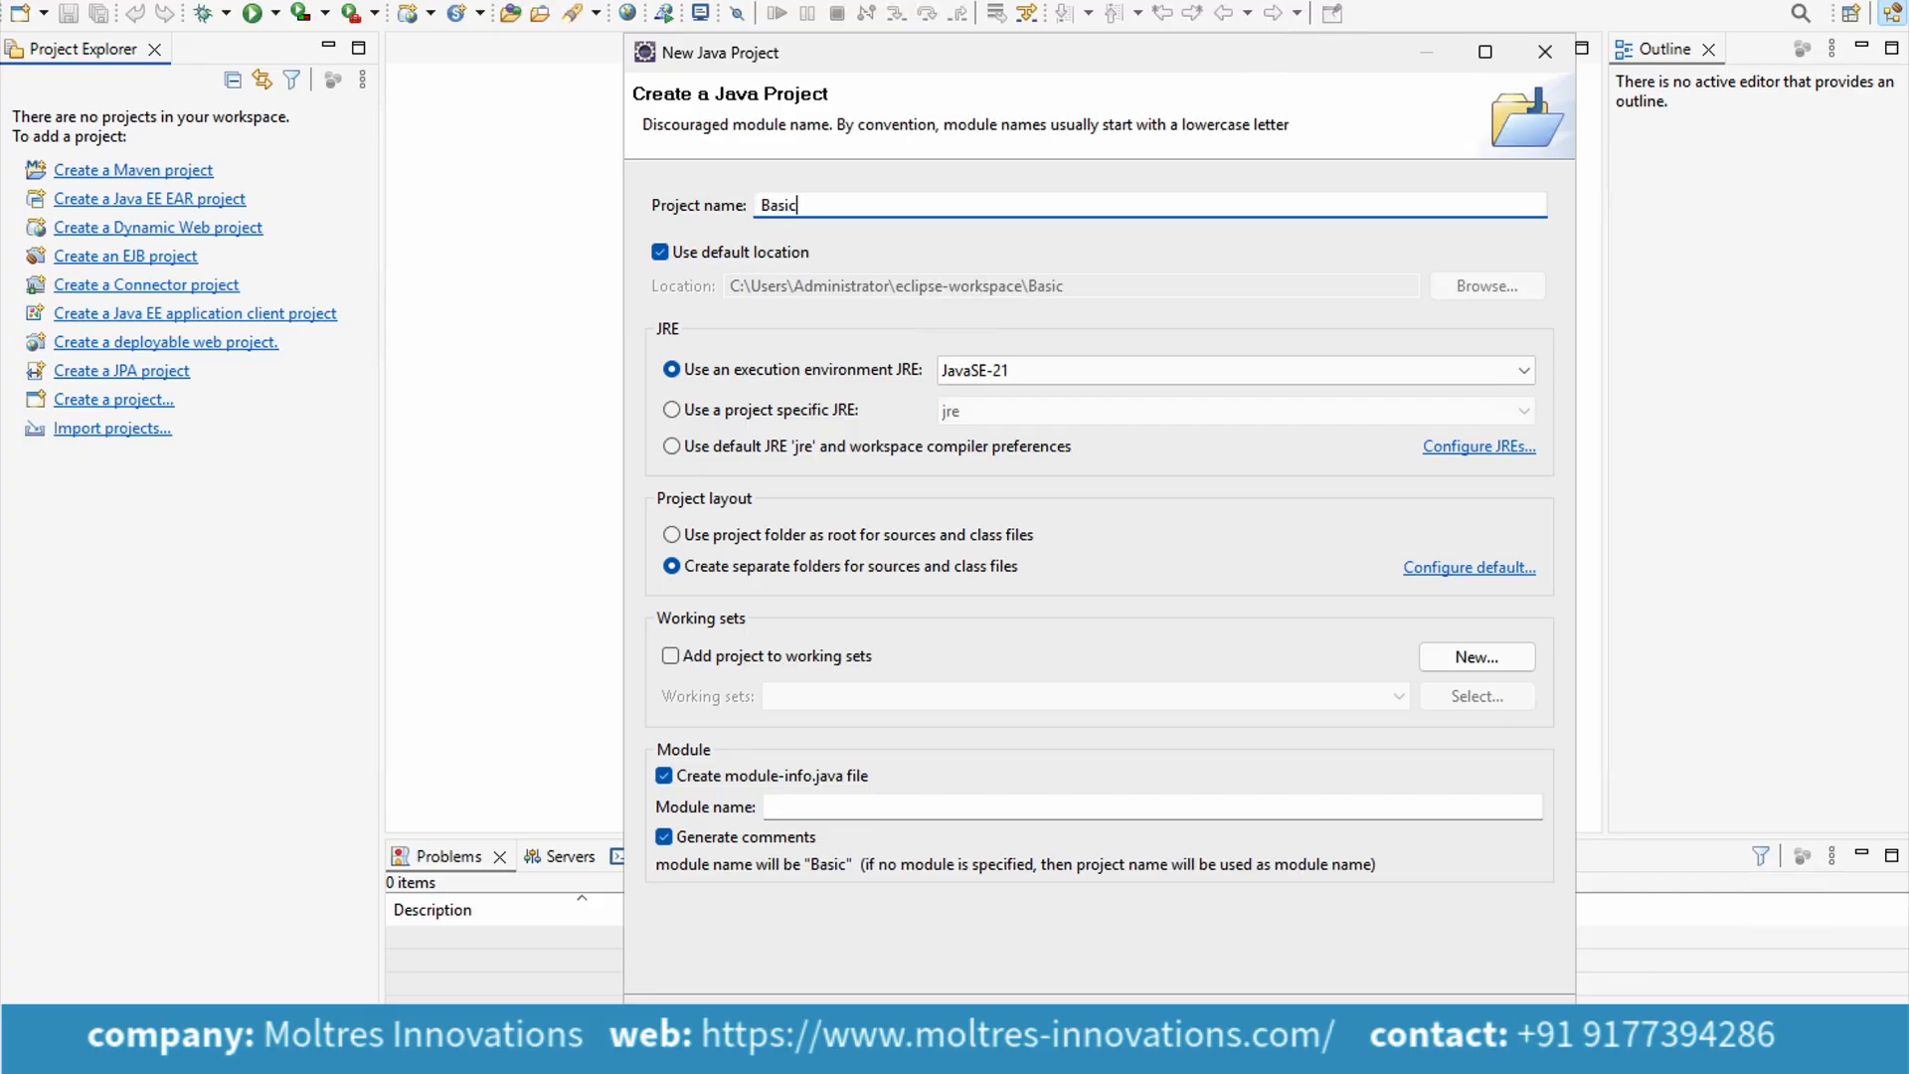
pyautogui.write('s')
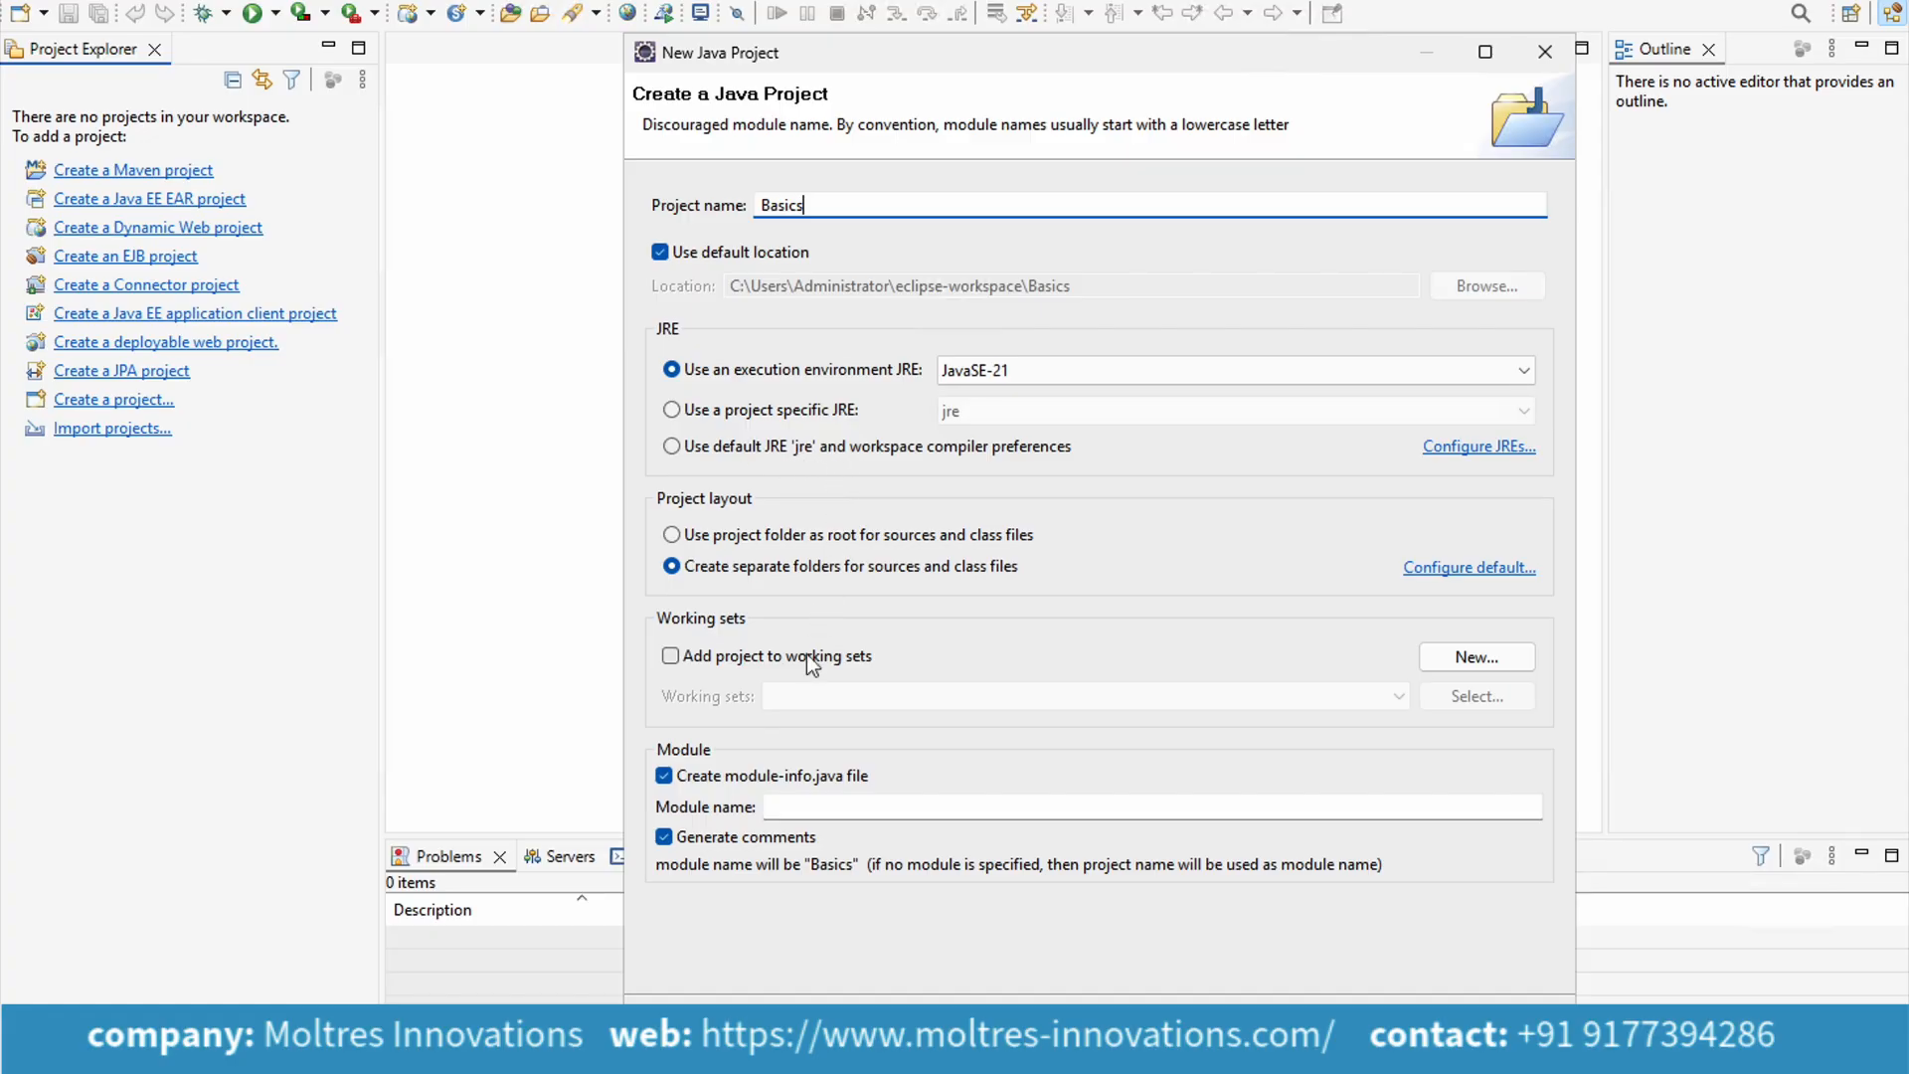
# Exclude the module-info.java file and finish creating the Basics project without opening the Java perspective
pyautogui.click(664, 777)
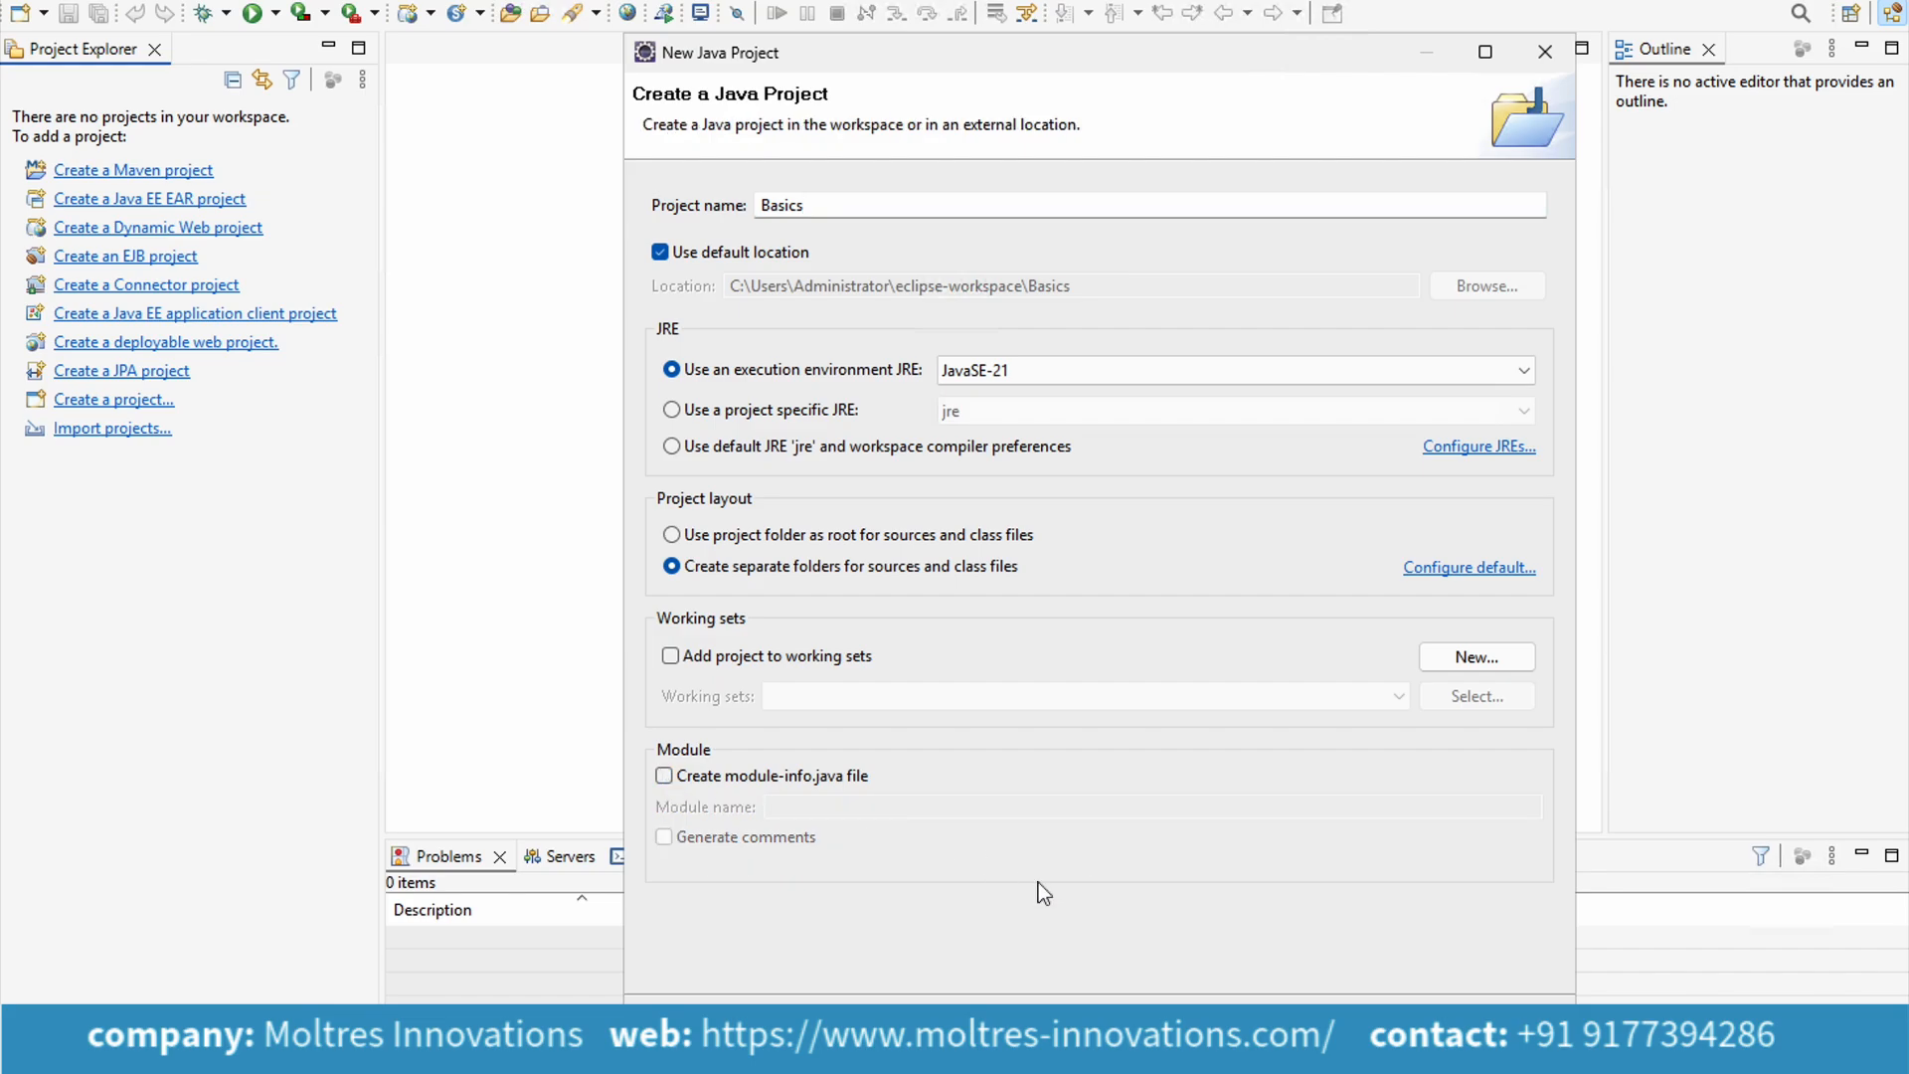
pyautogui.click(1245, 1029)
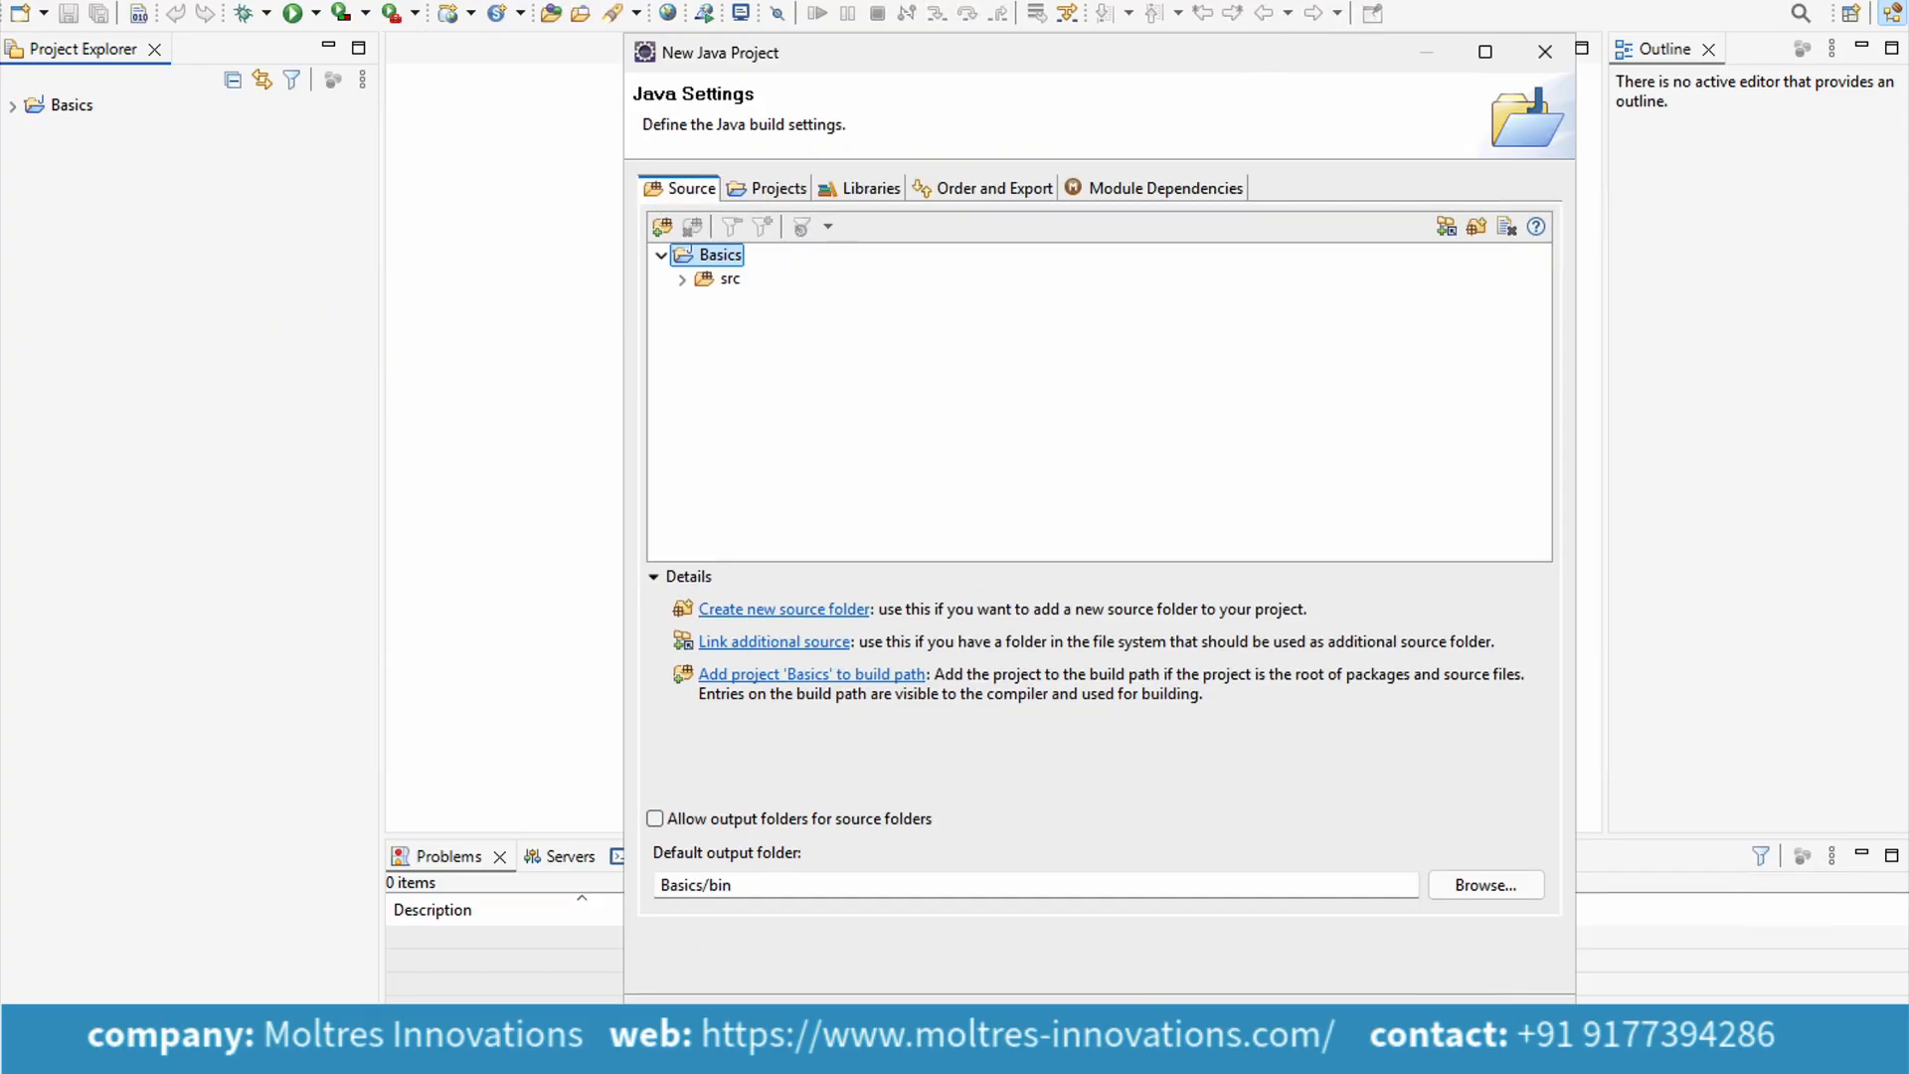
pyautogui.click(1363, 1029)
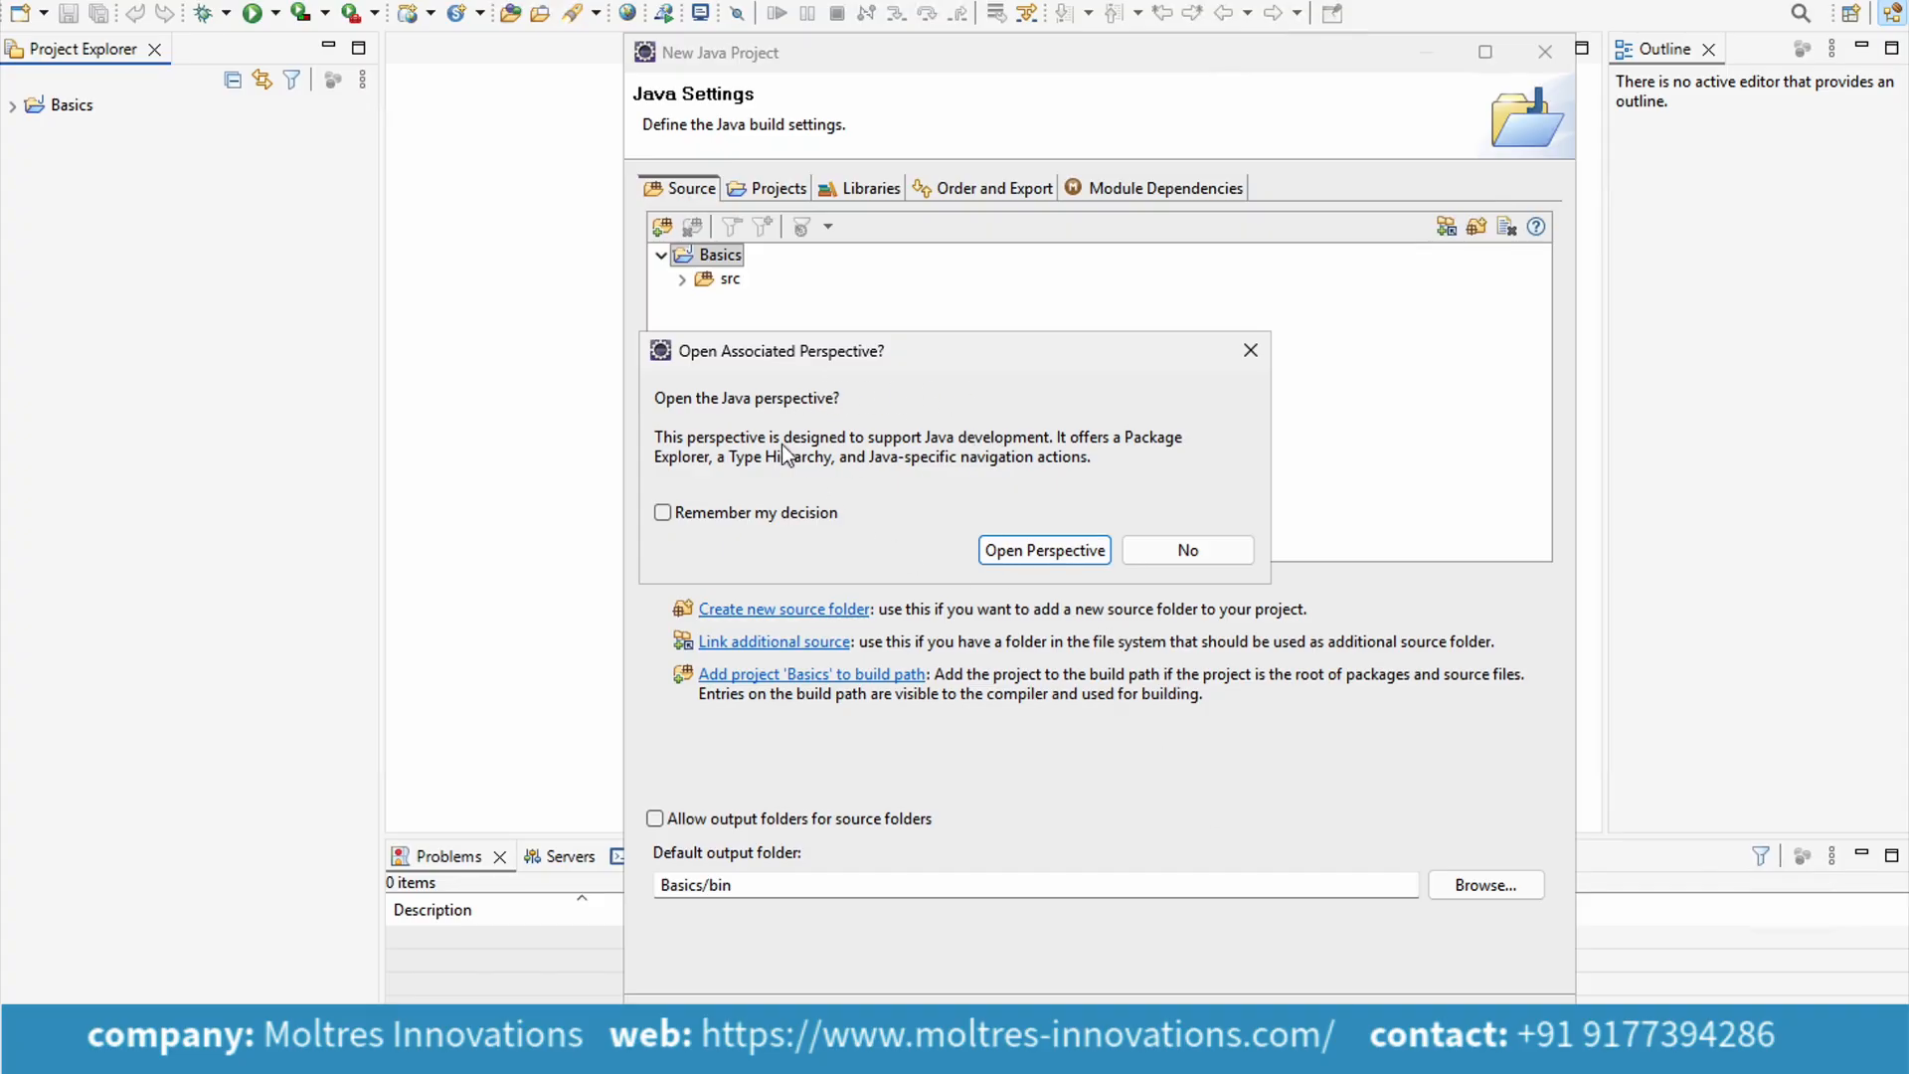
pyautogui.click(1198, 555)
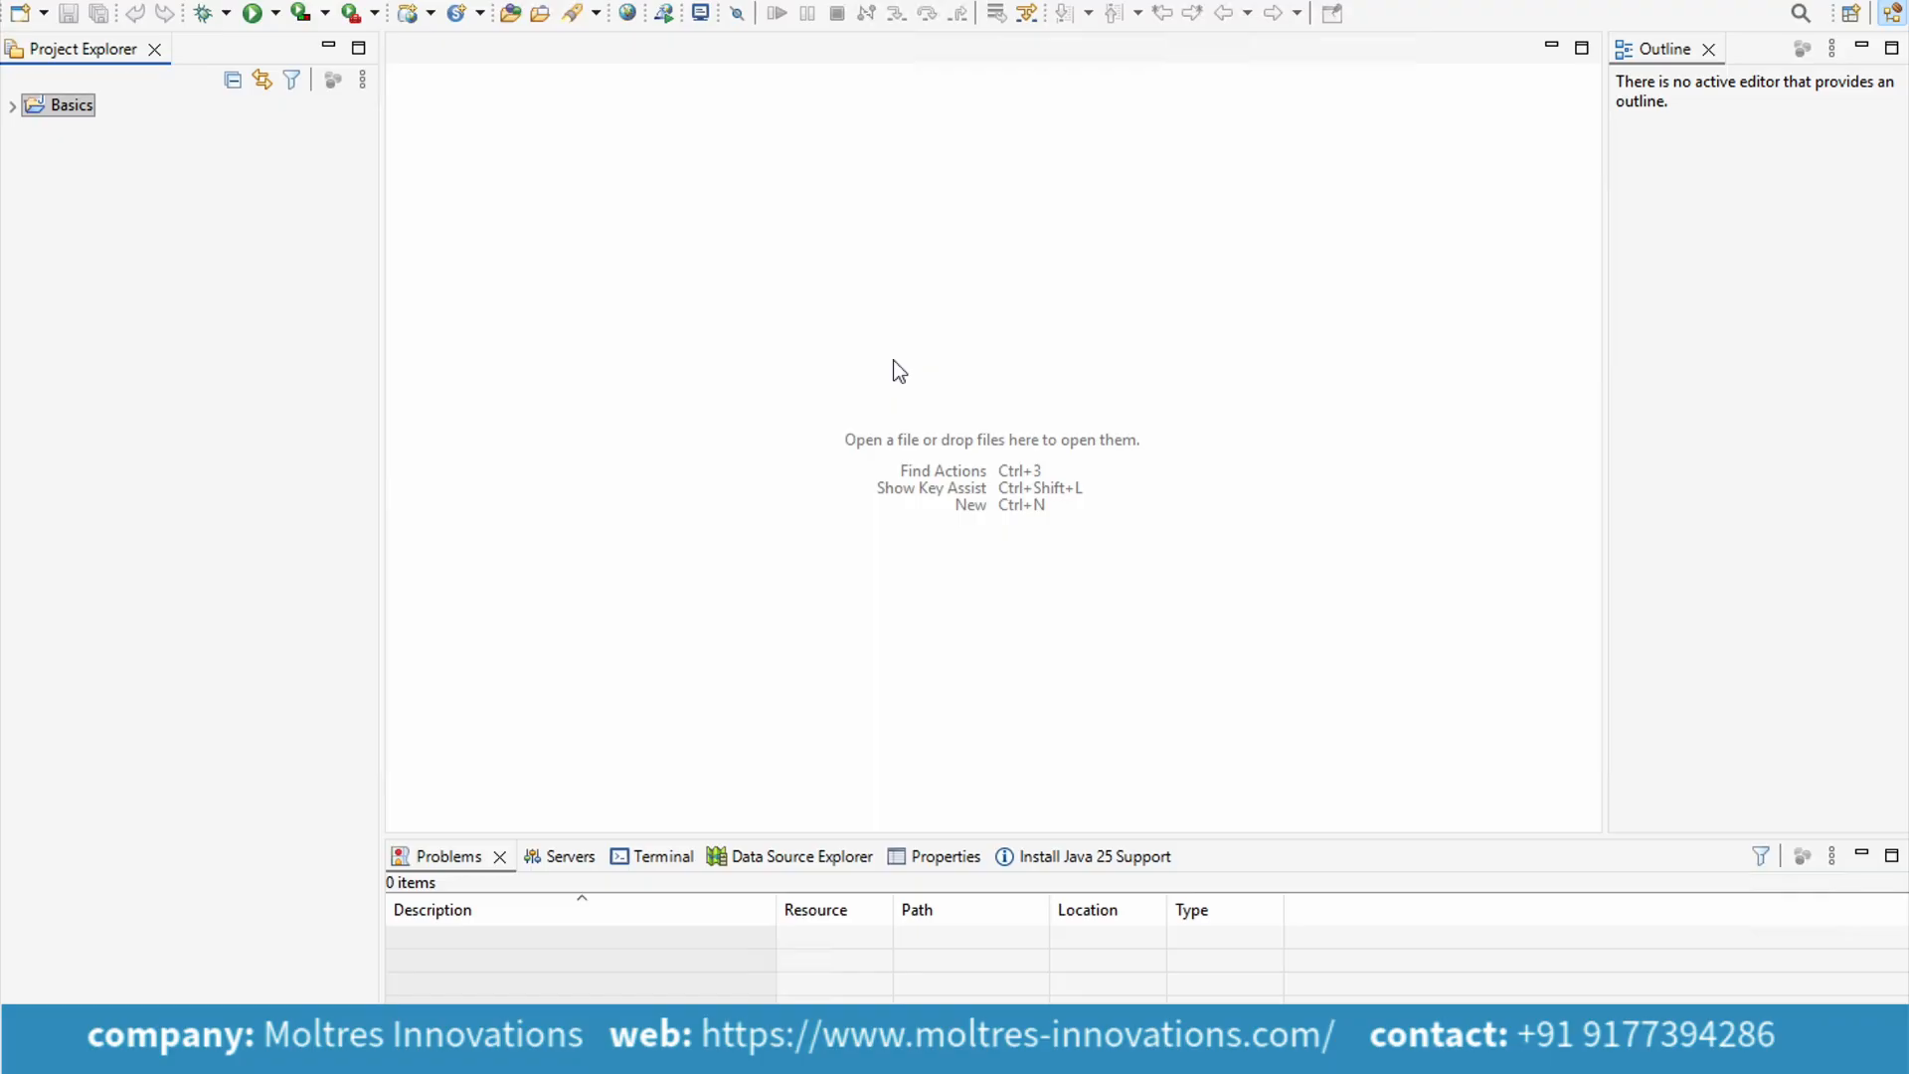
# Expand the Basics project in the Project Explorer and examine its JRE System Library
pyautogui.click(12, 106)
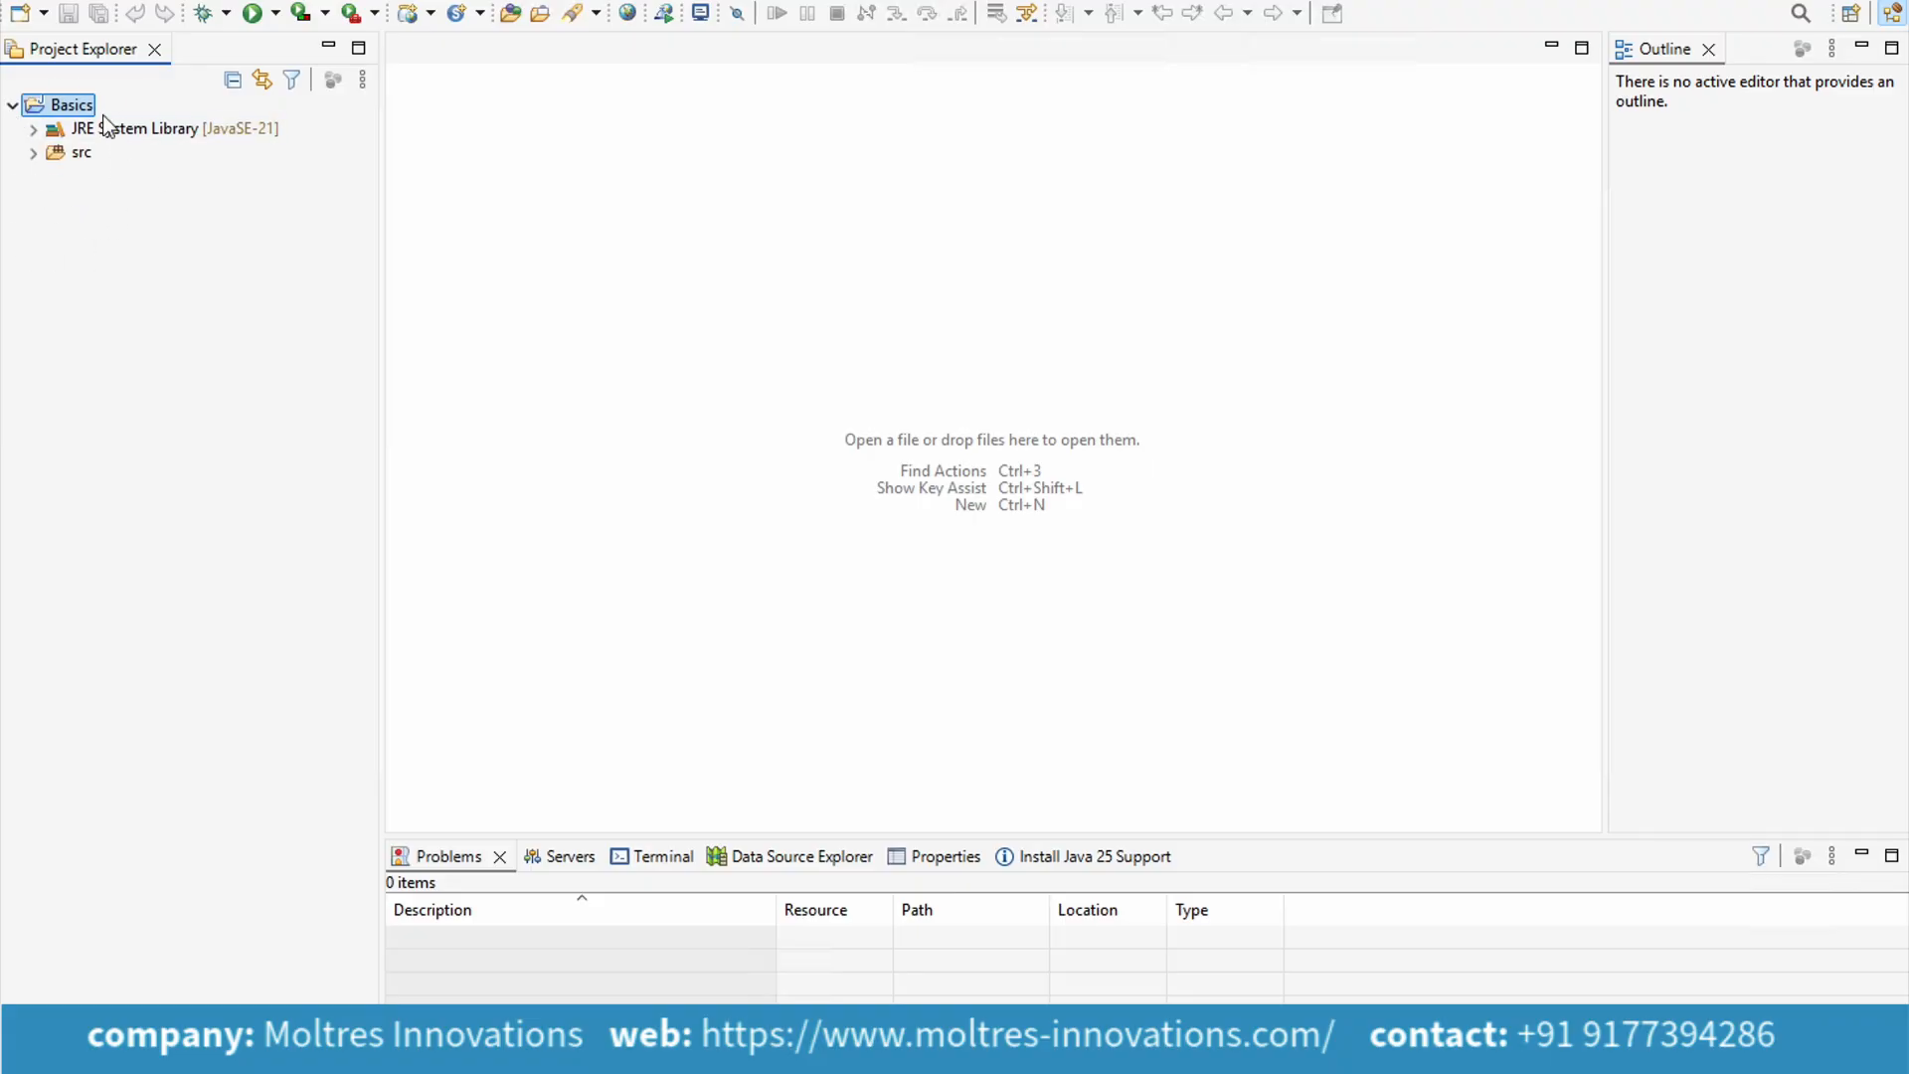
pyautogui.click(34, 130)
pyautogui.click(35, 121)
pyautogui.click(133, 134)
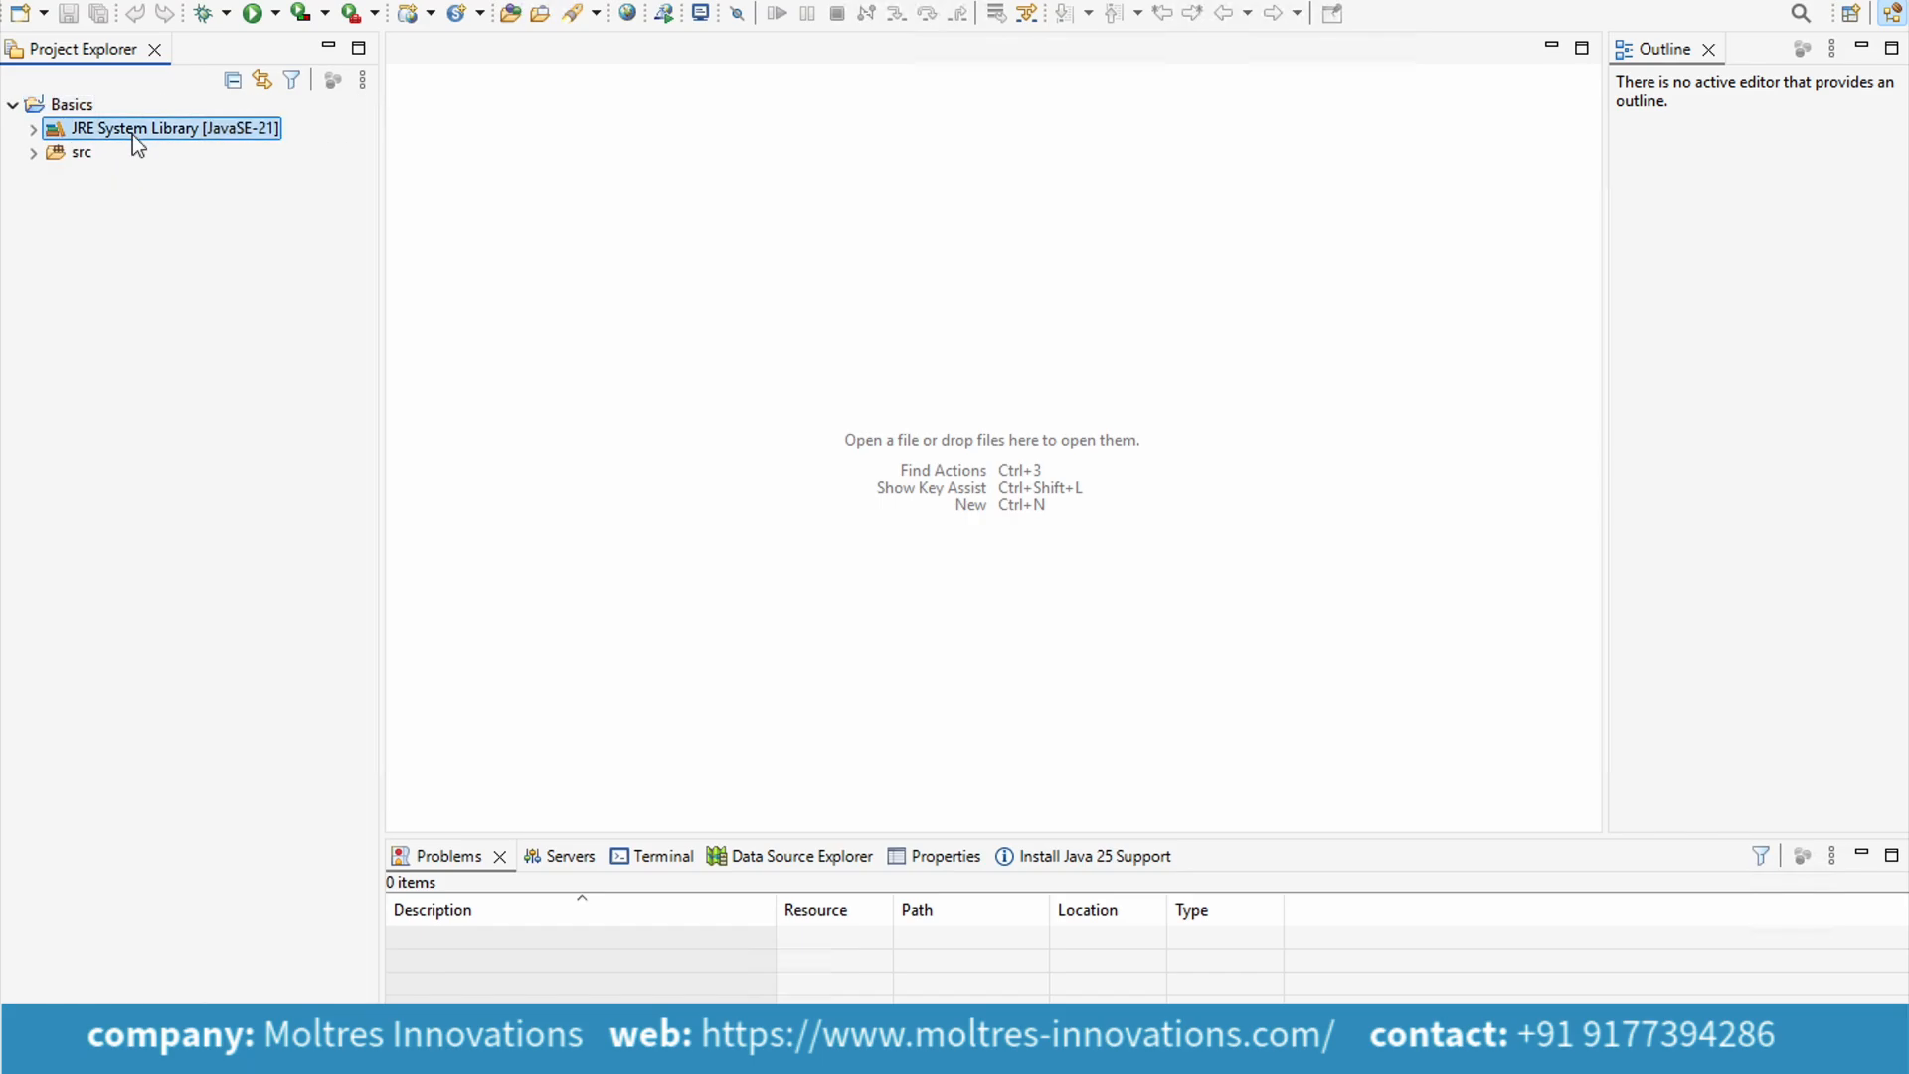
# Start a new Java class in the src folder of the Basics project and set its package to com.basics
pyautogui.click(74, 156)
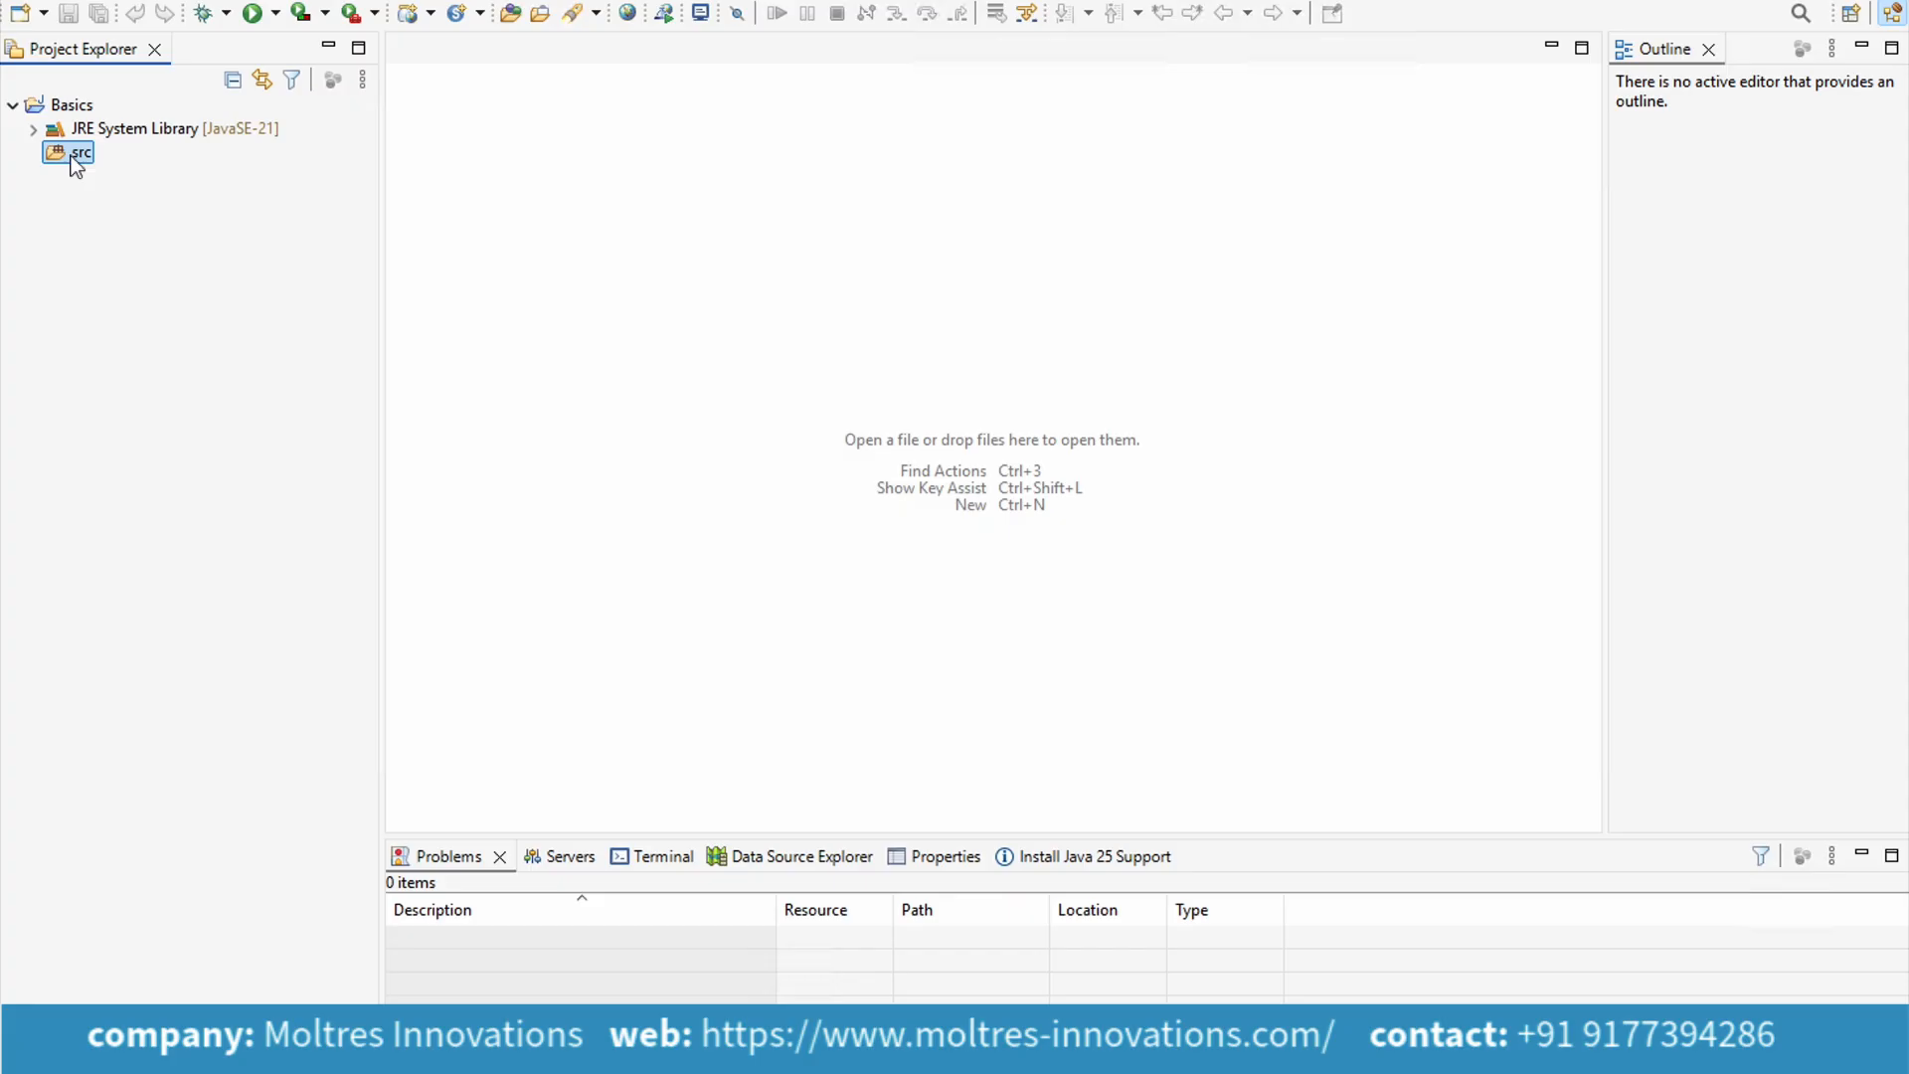
pyautogui.rightClick(76, 165)
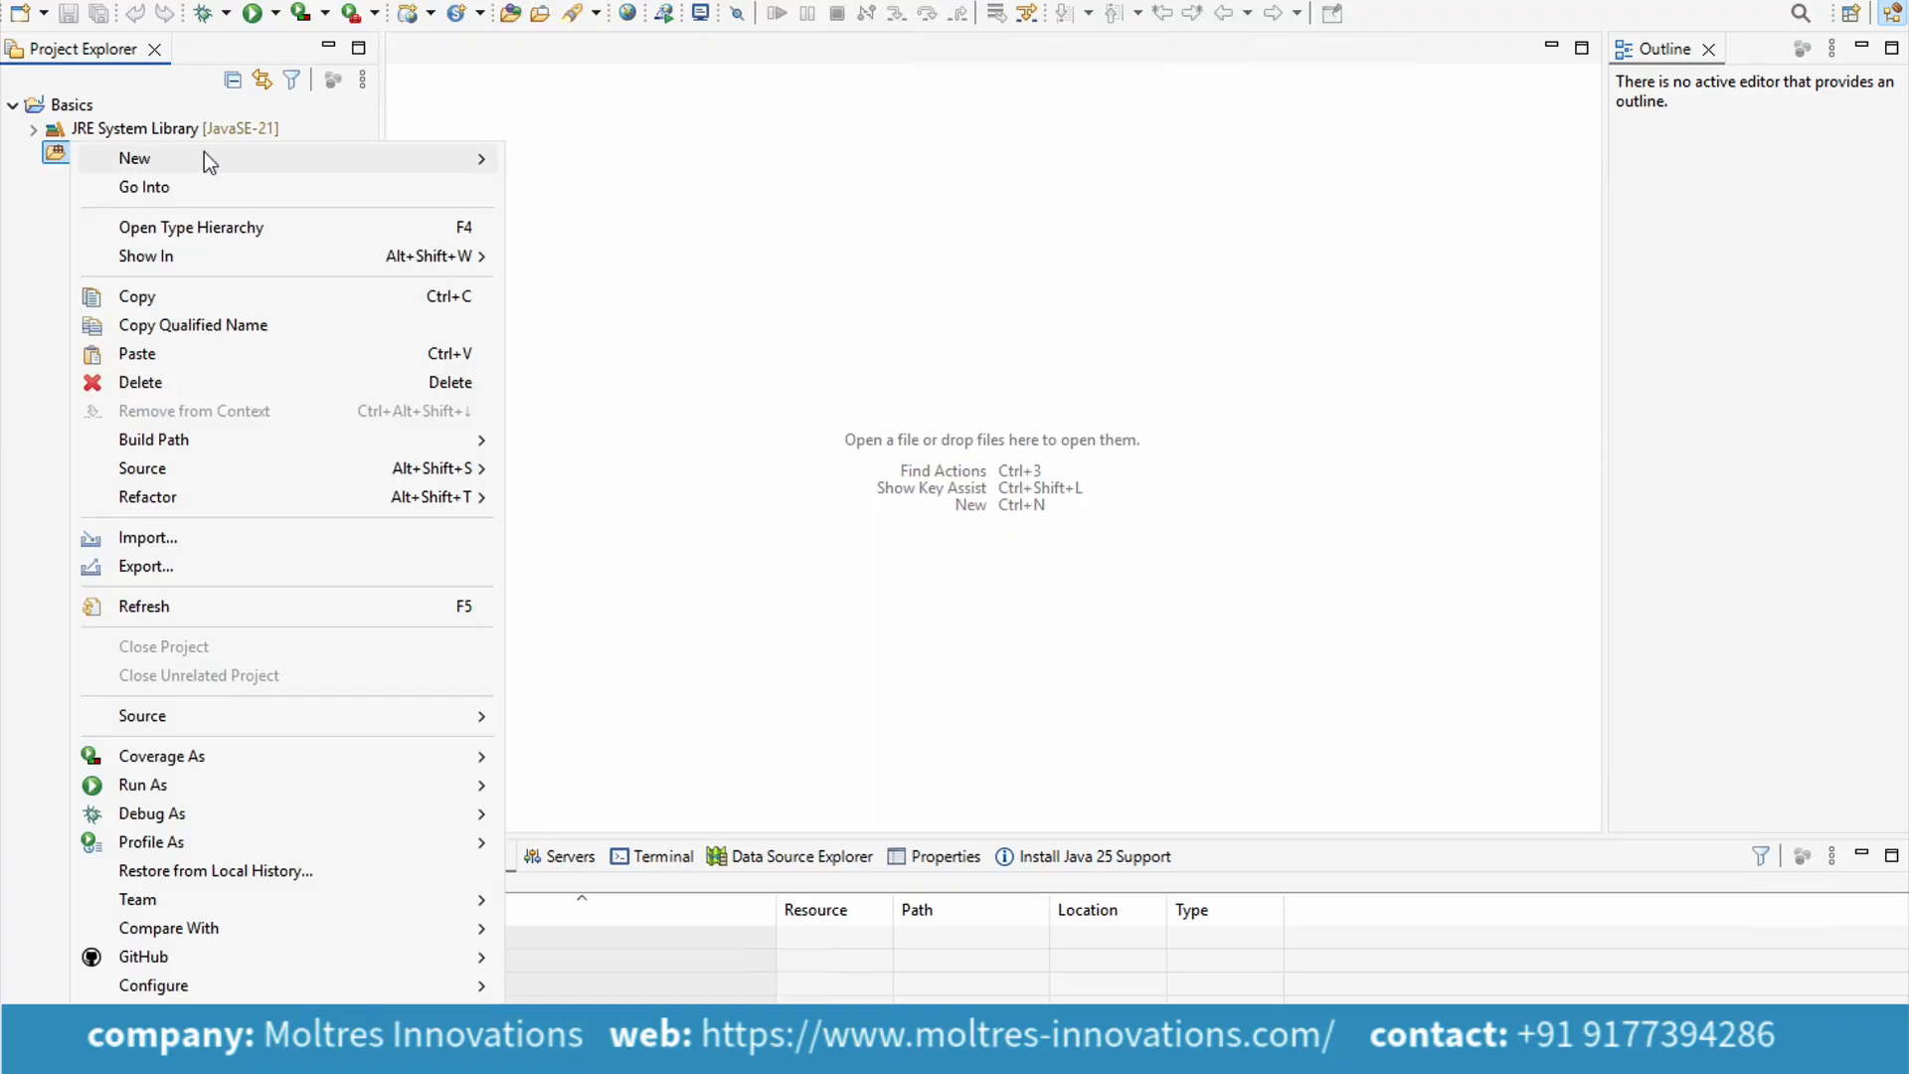
pyautogui.moveTo(205, 156)
pyautogui.click(569, 325)
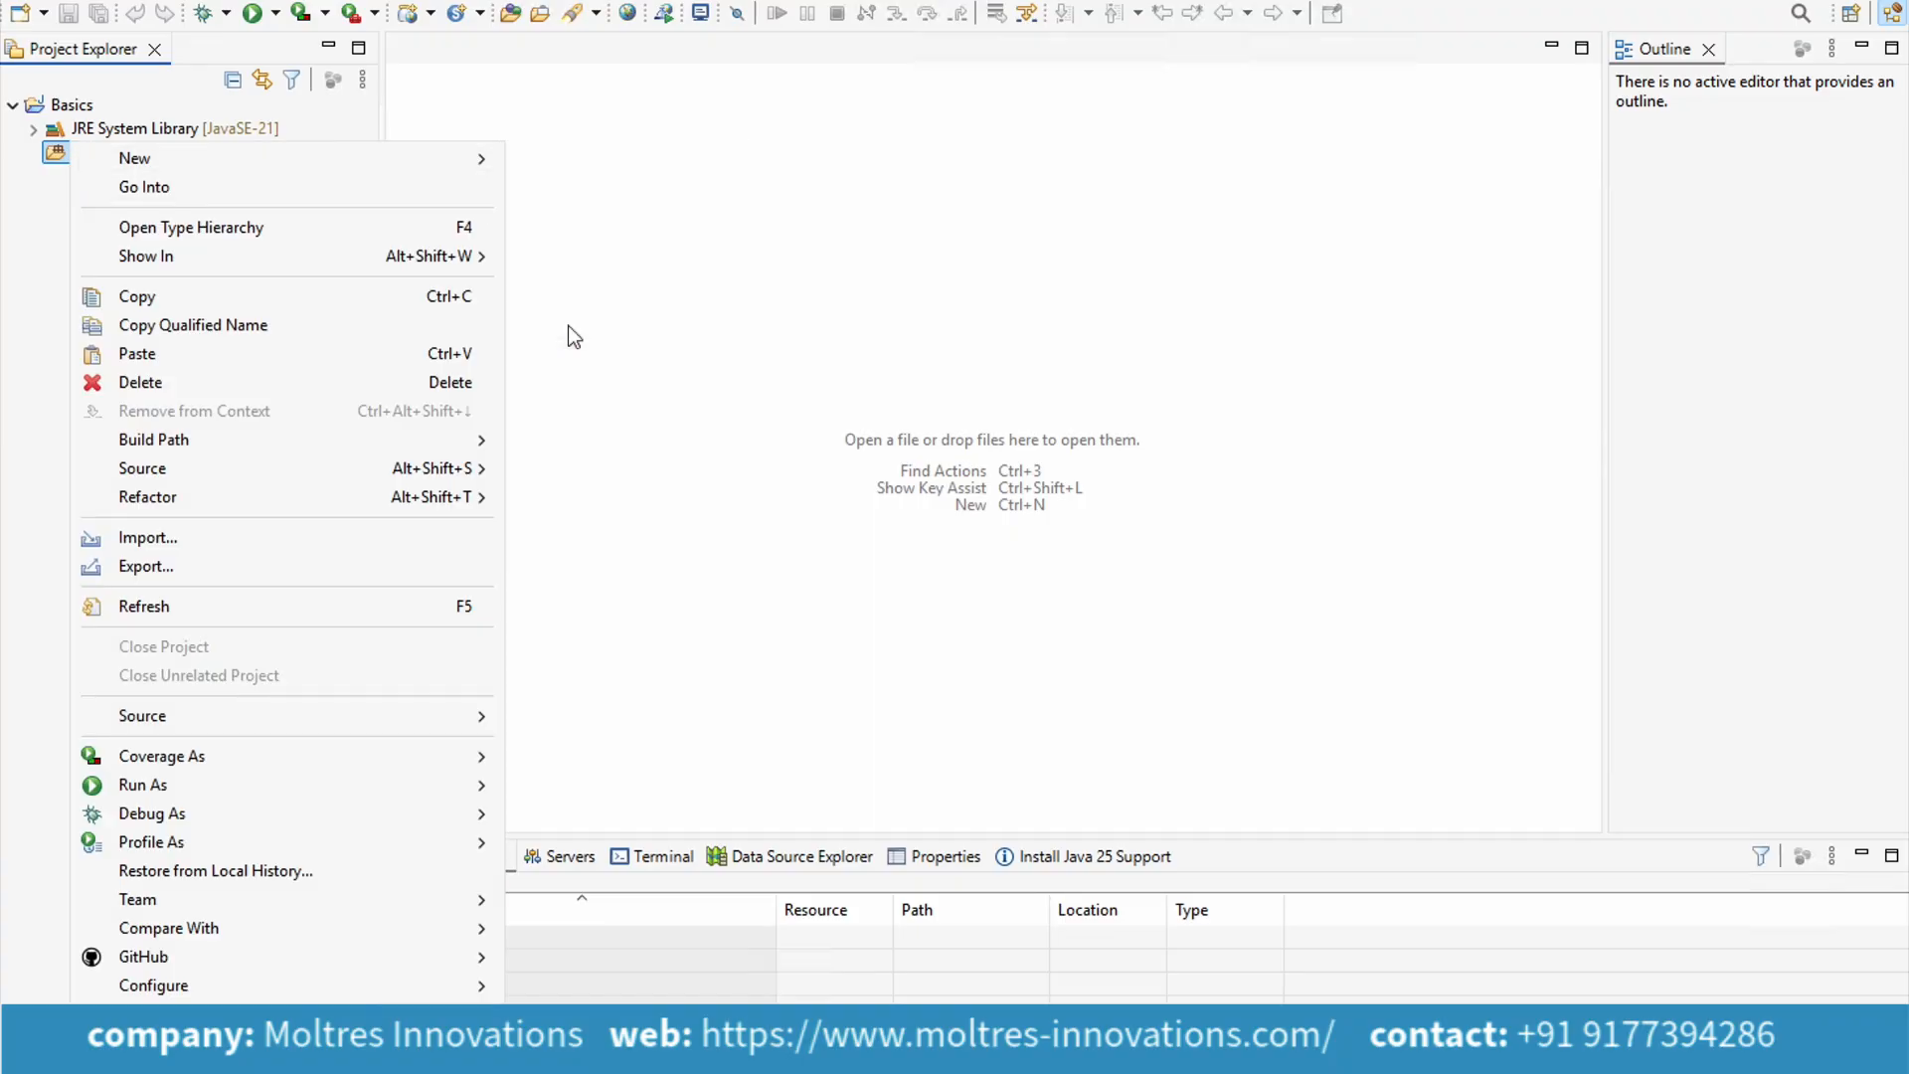
pyautogui.click(786, 141)
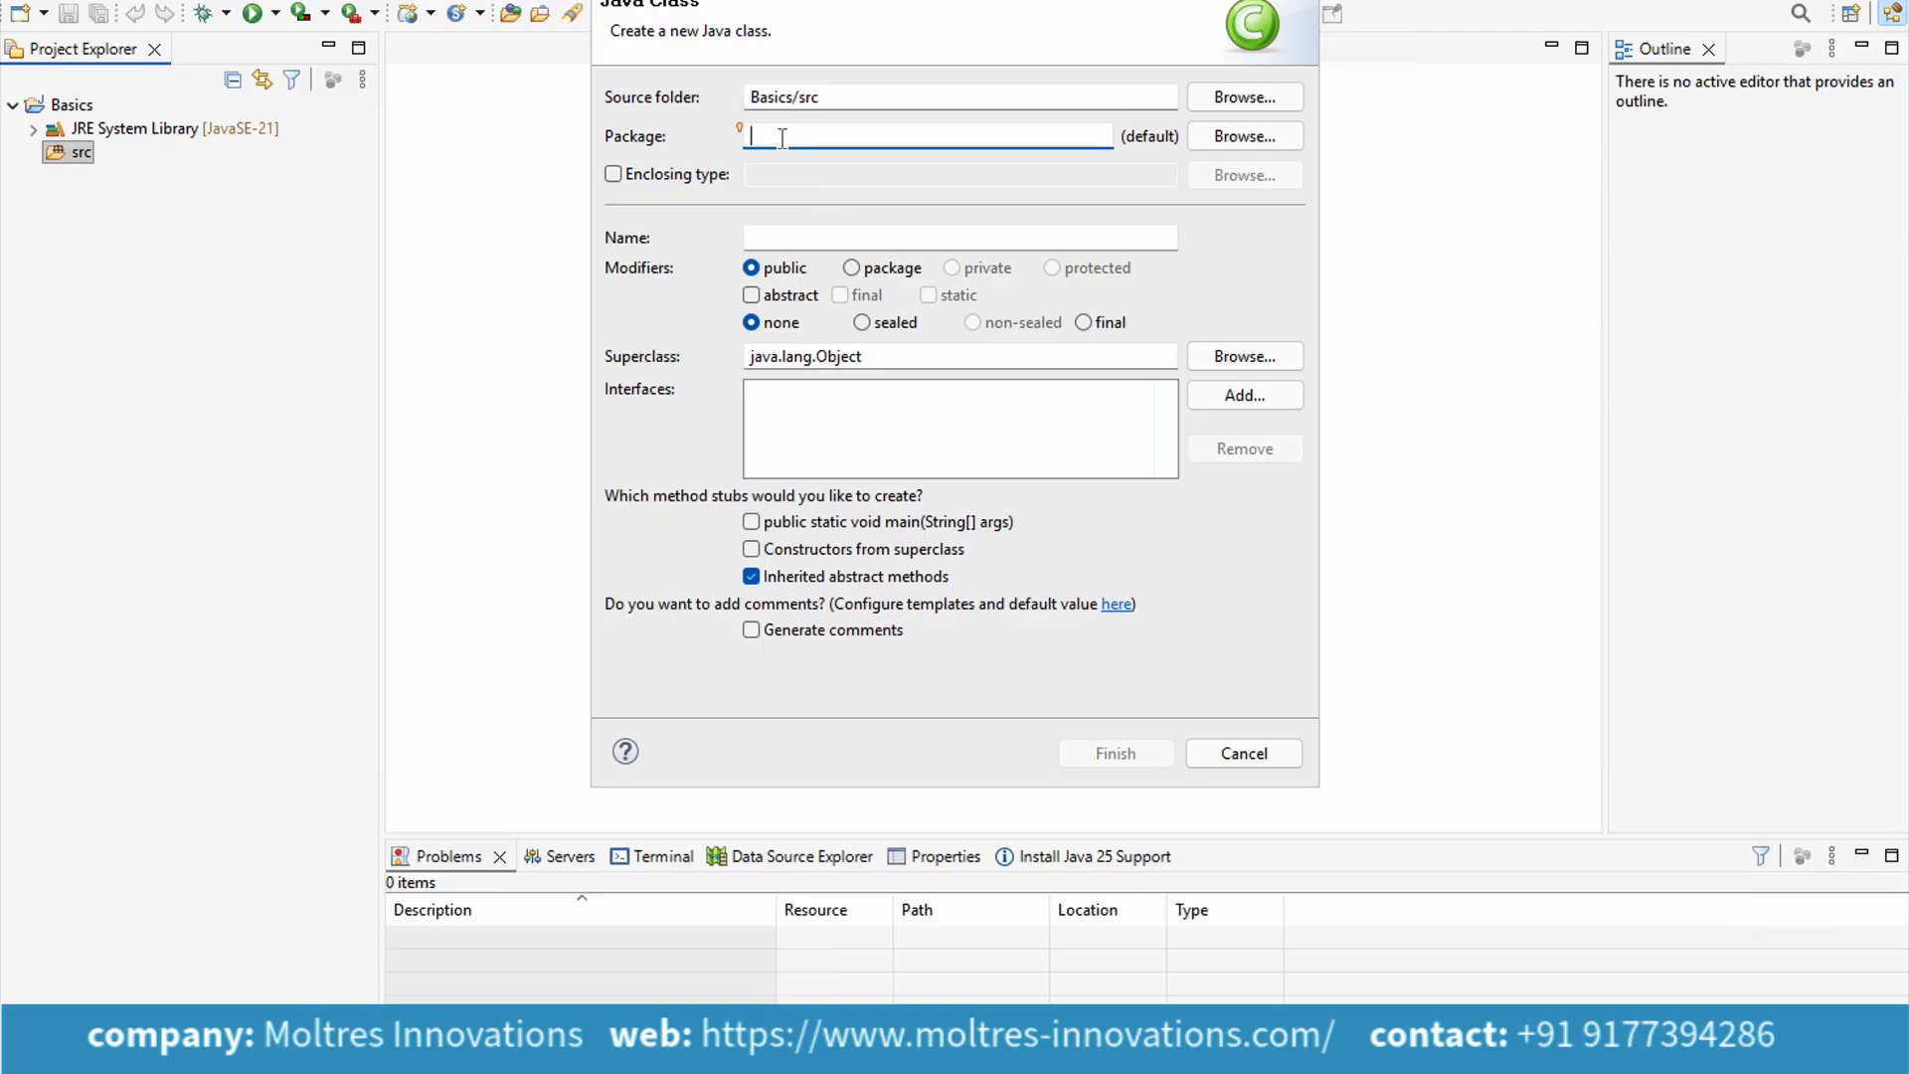
pyautogui.write('com.basics')
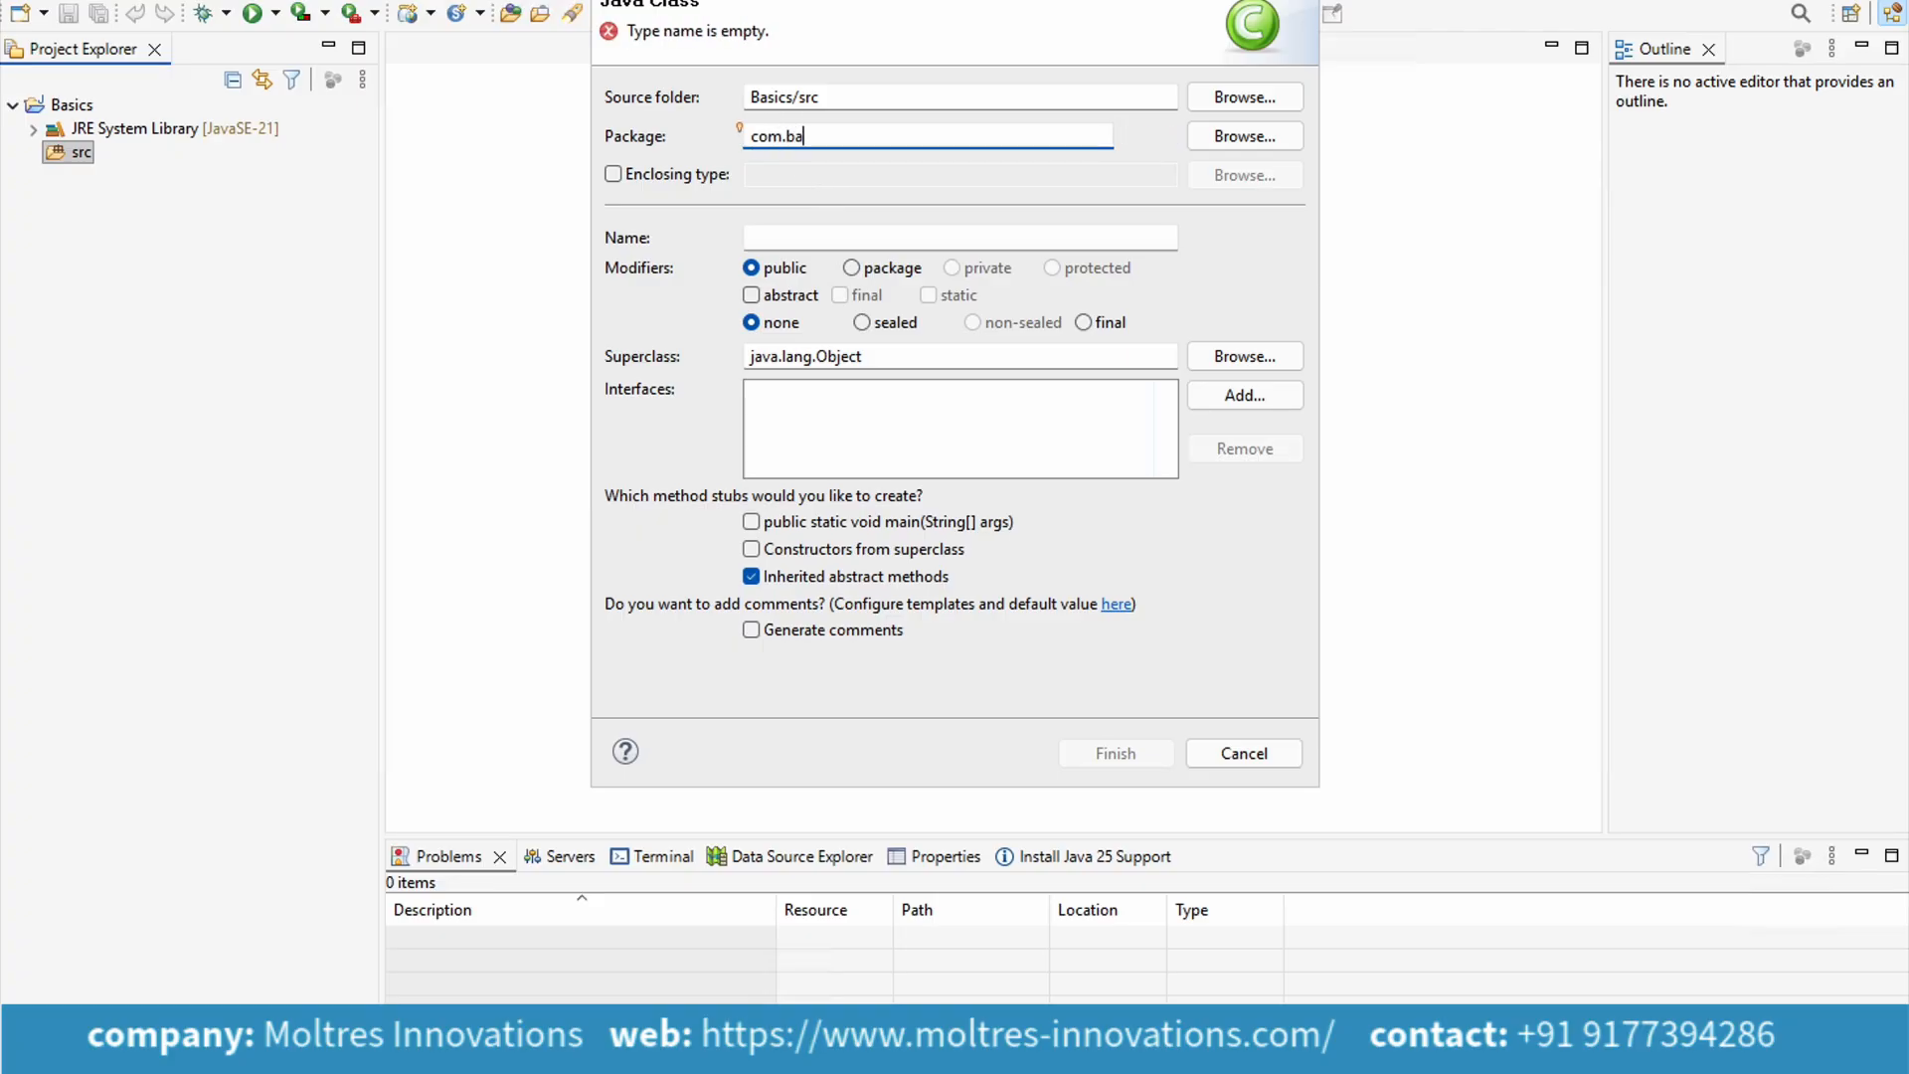
# Name the class Hello, include the public static void main(String[] args) stub, and finish creating it
pyautogui.click(801, 230)
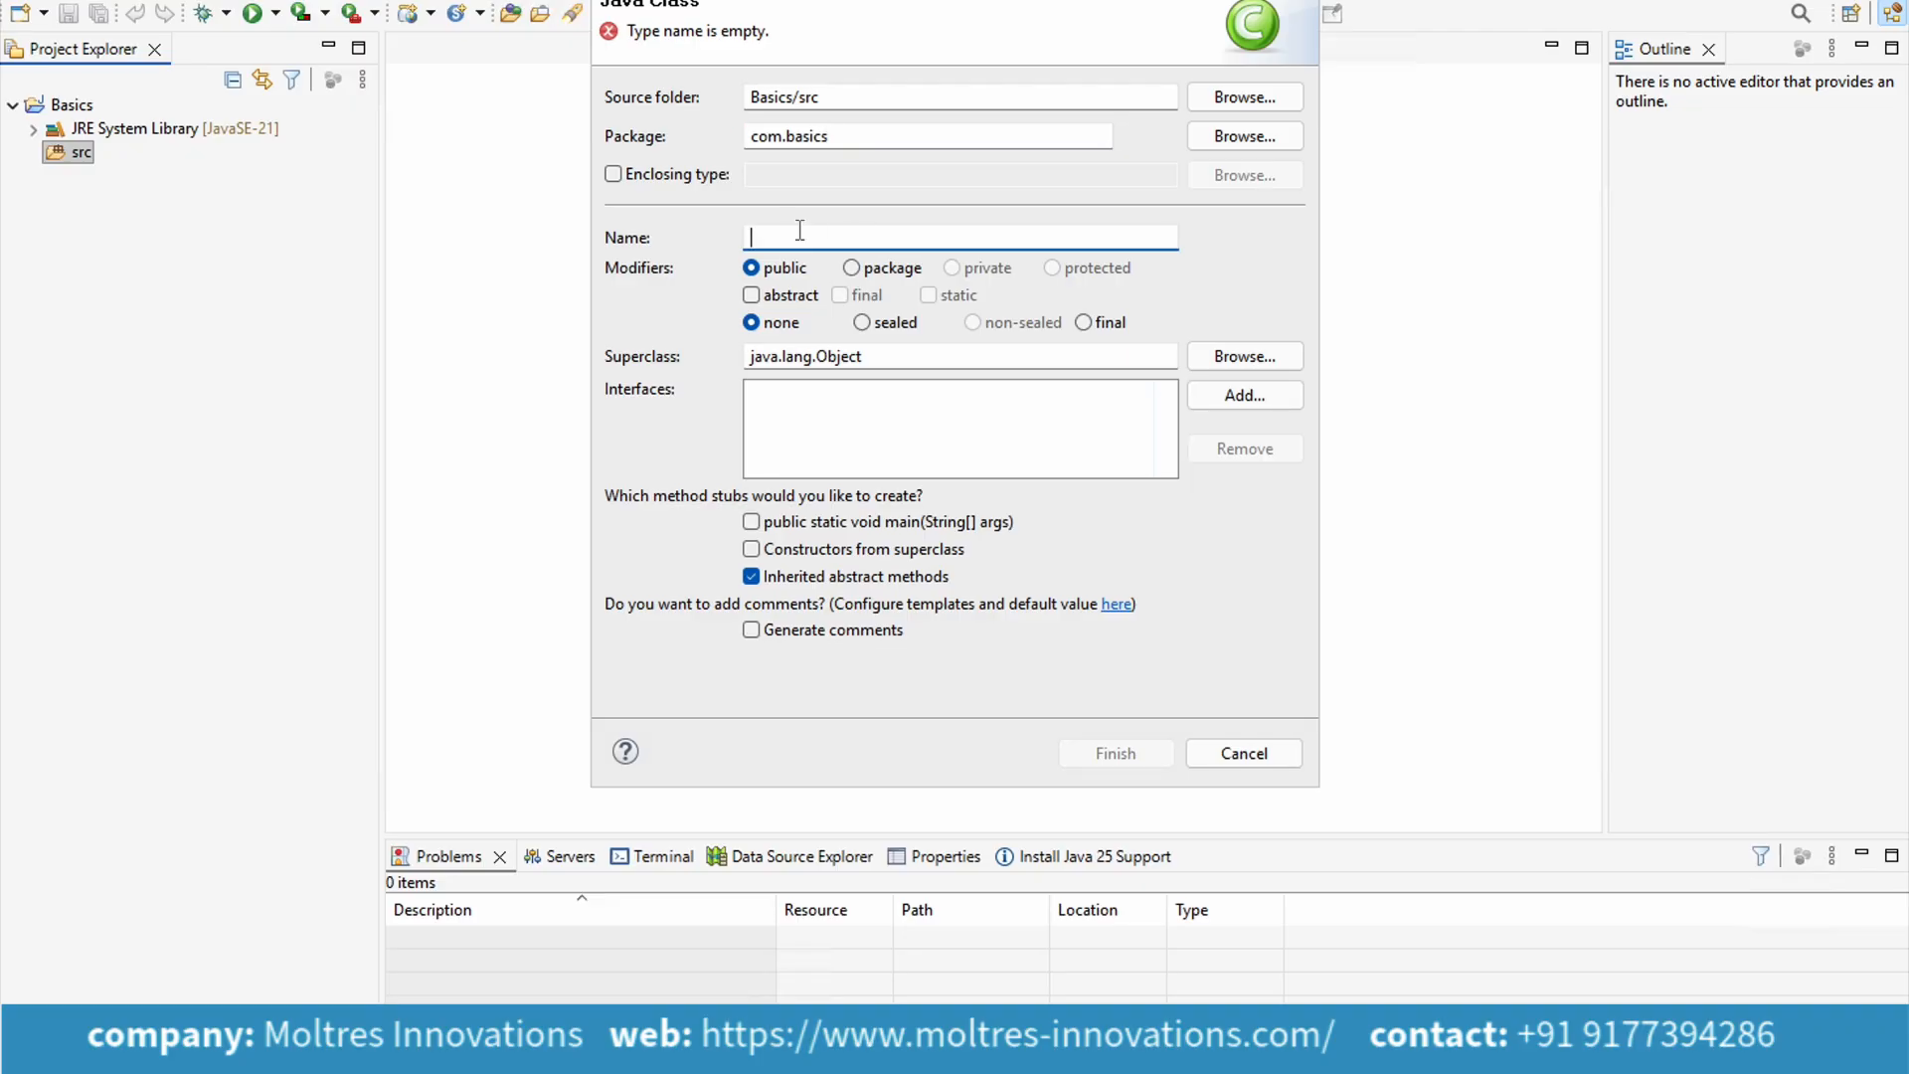
pyautogui.write('Hello')
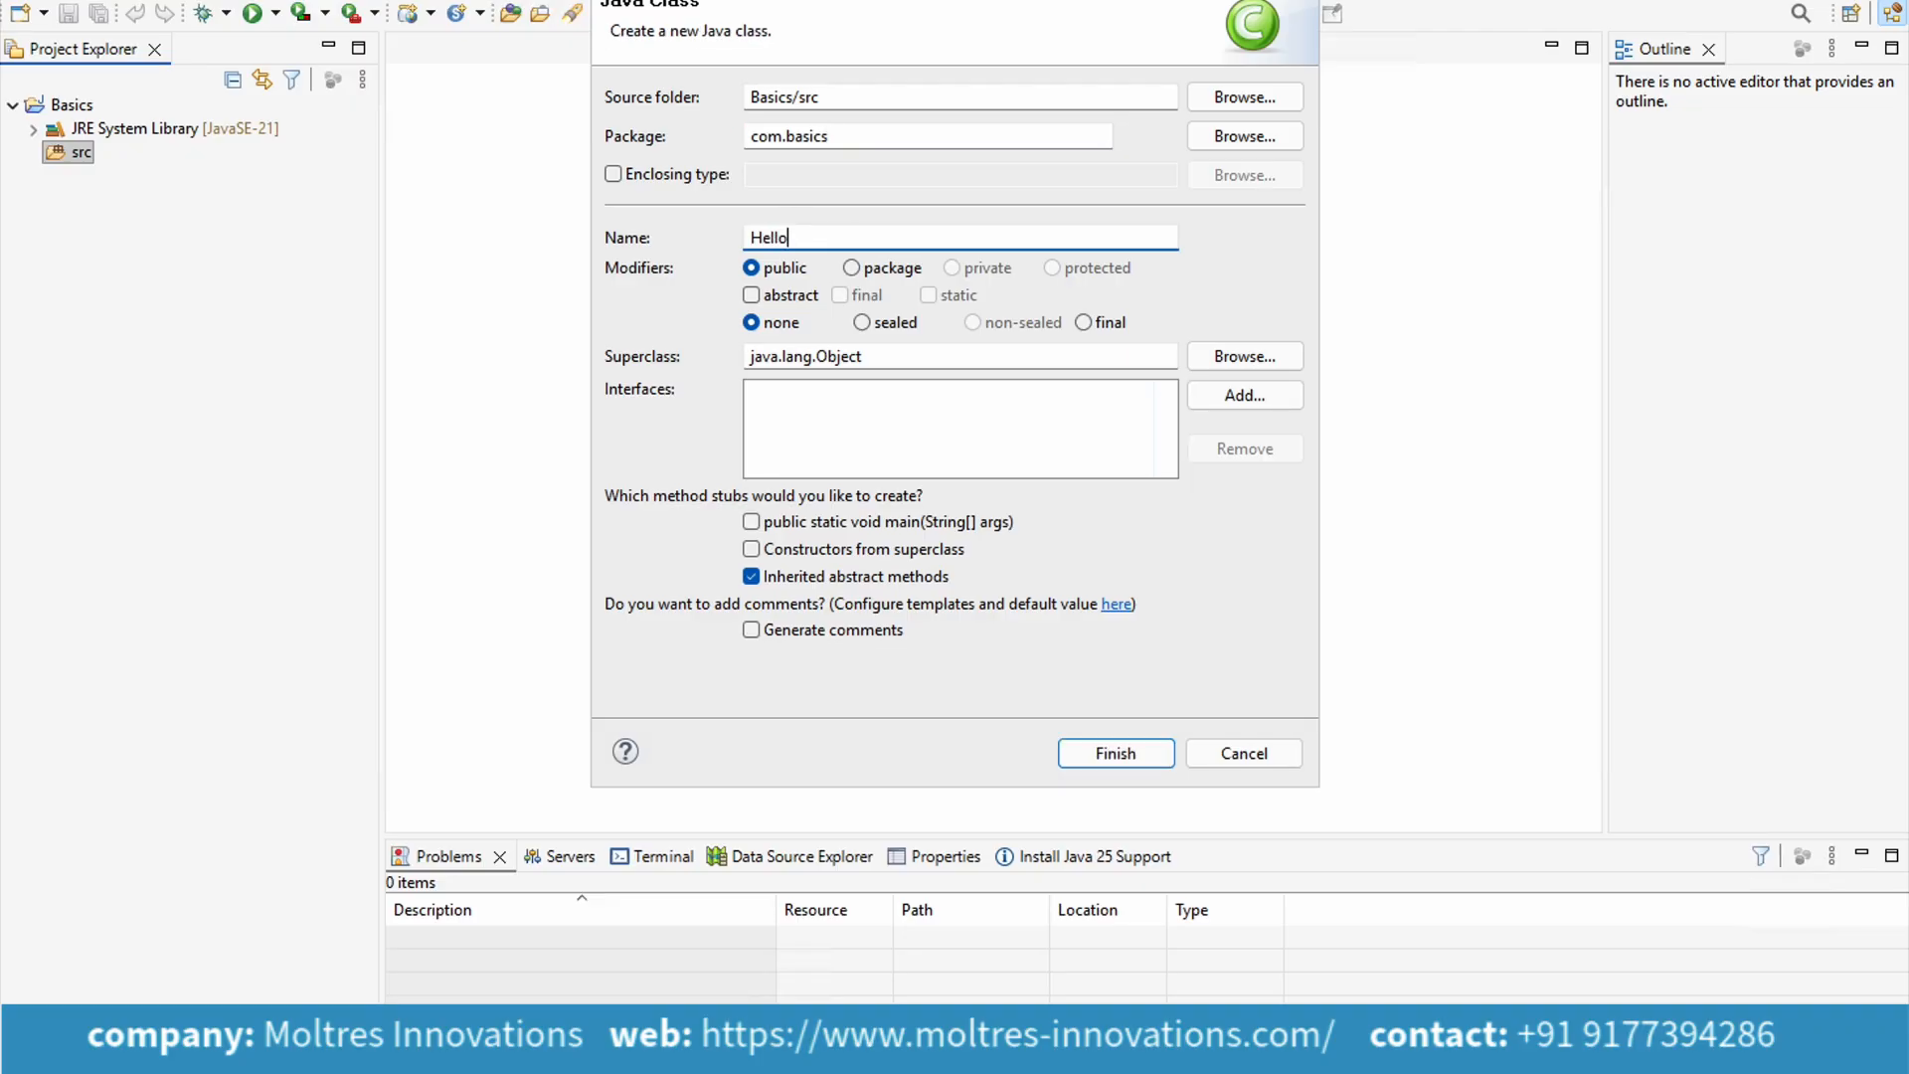
pyautogui.click(753, 522)
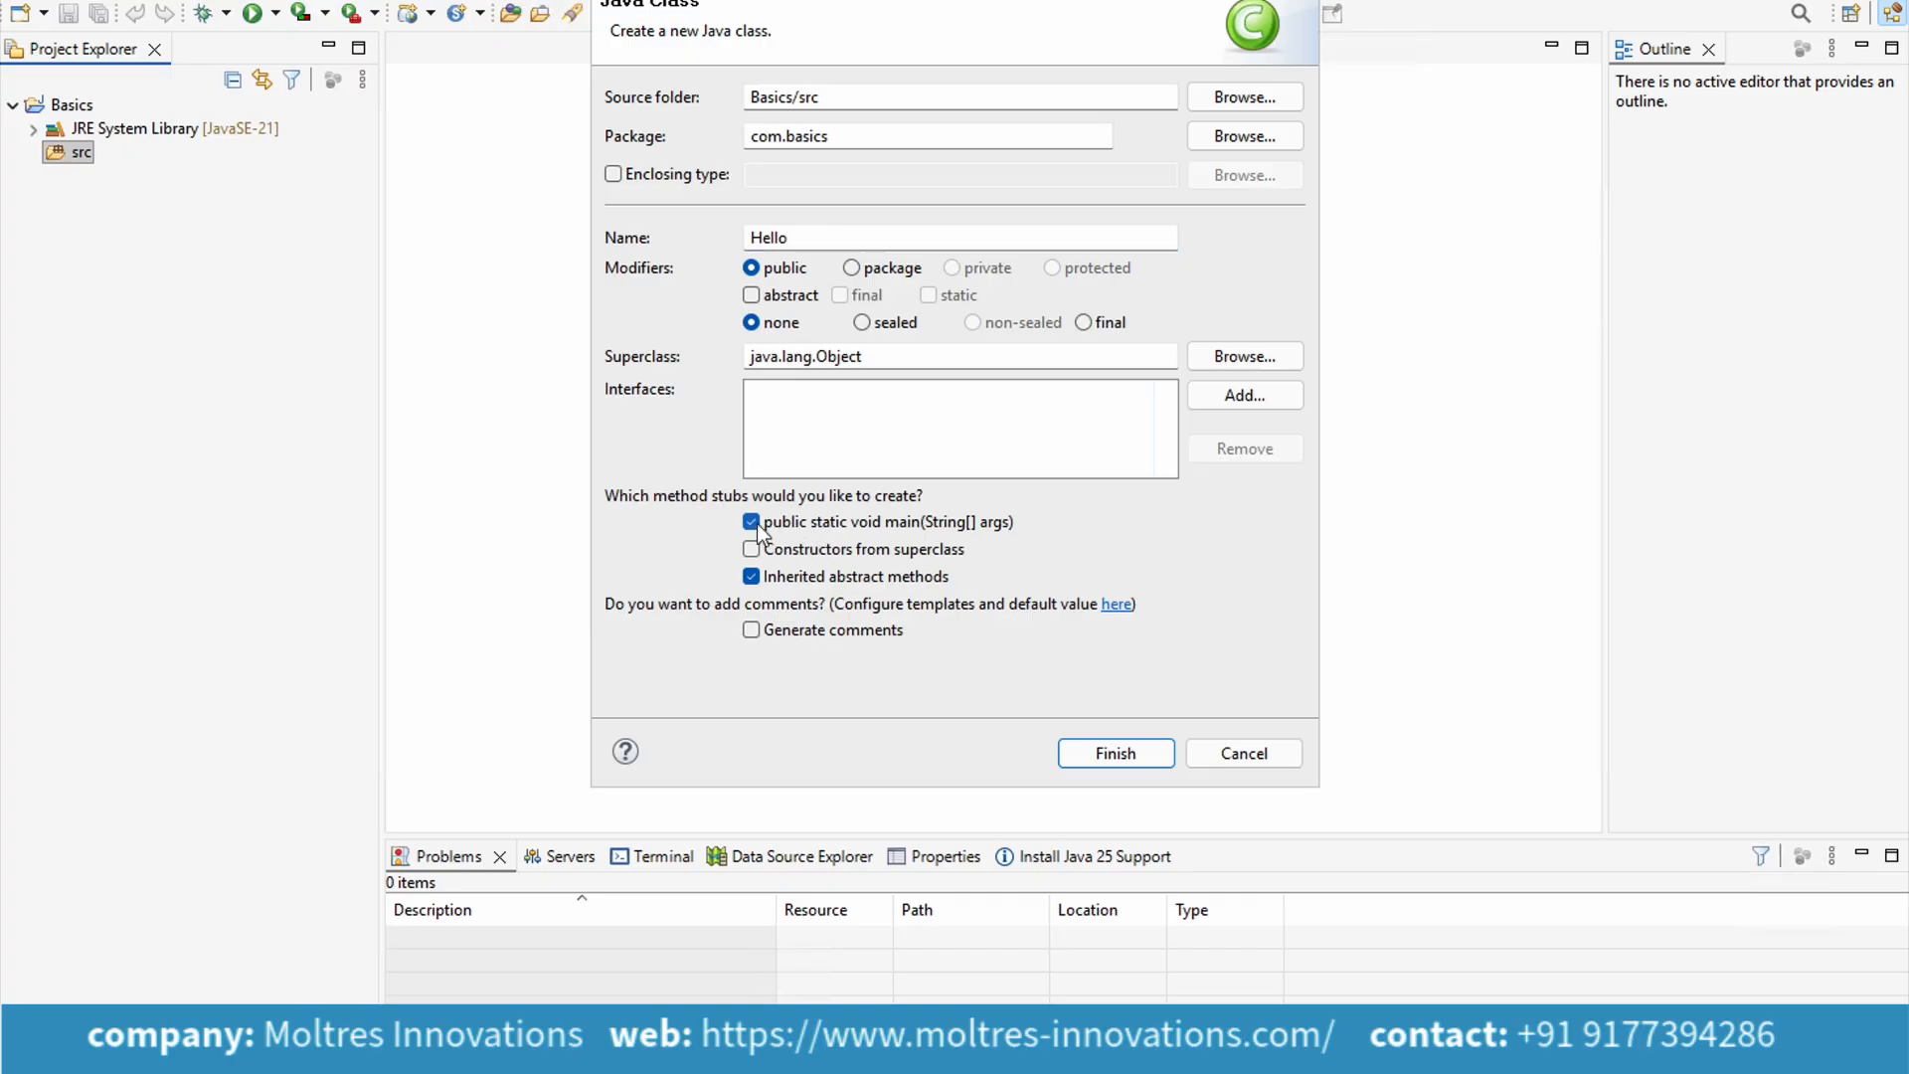
pyautogui.click(1126, 756)
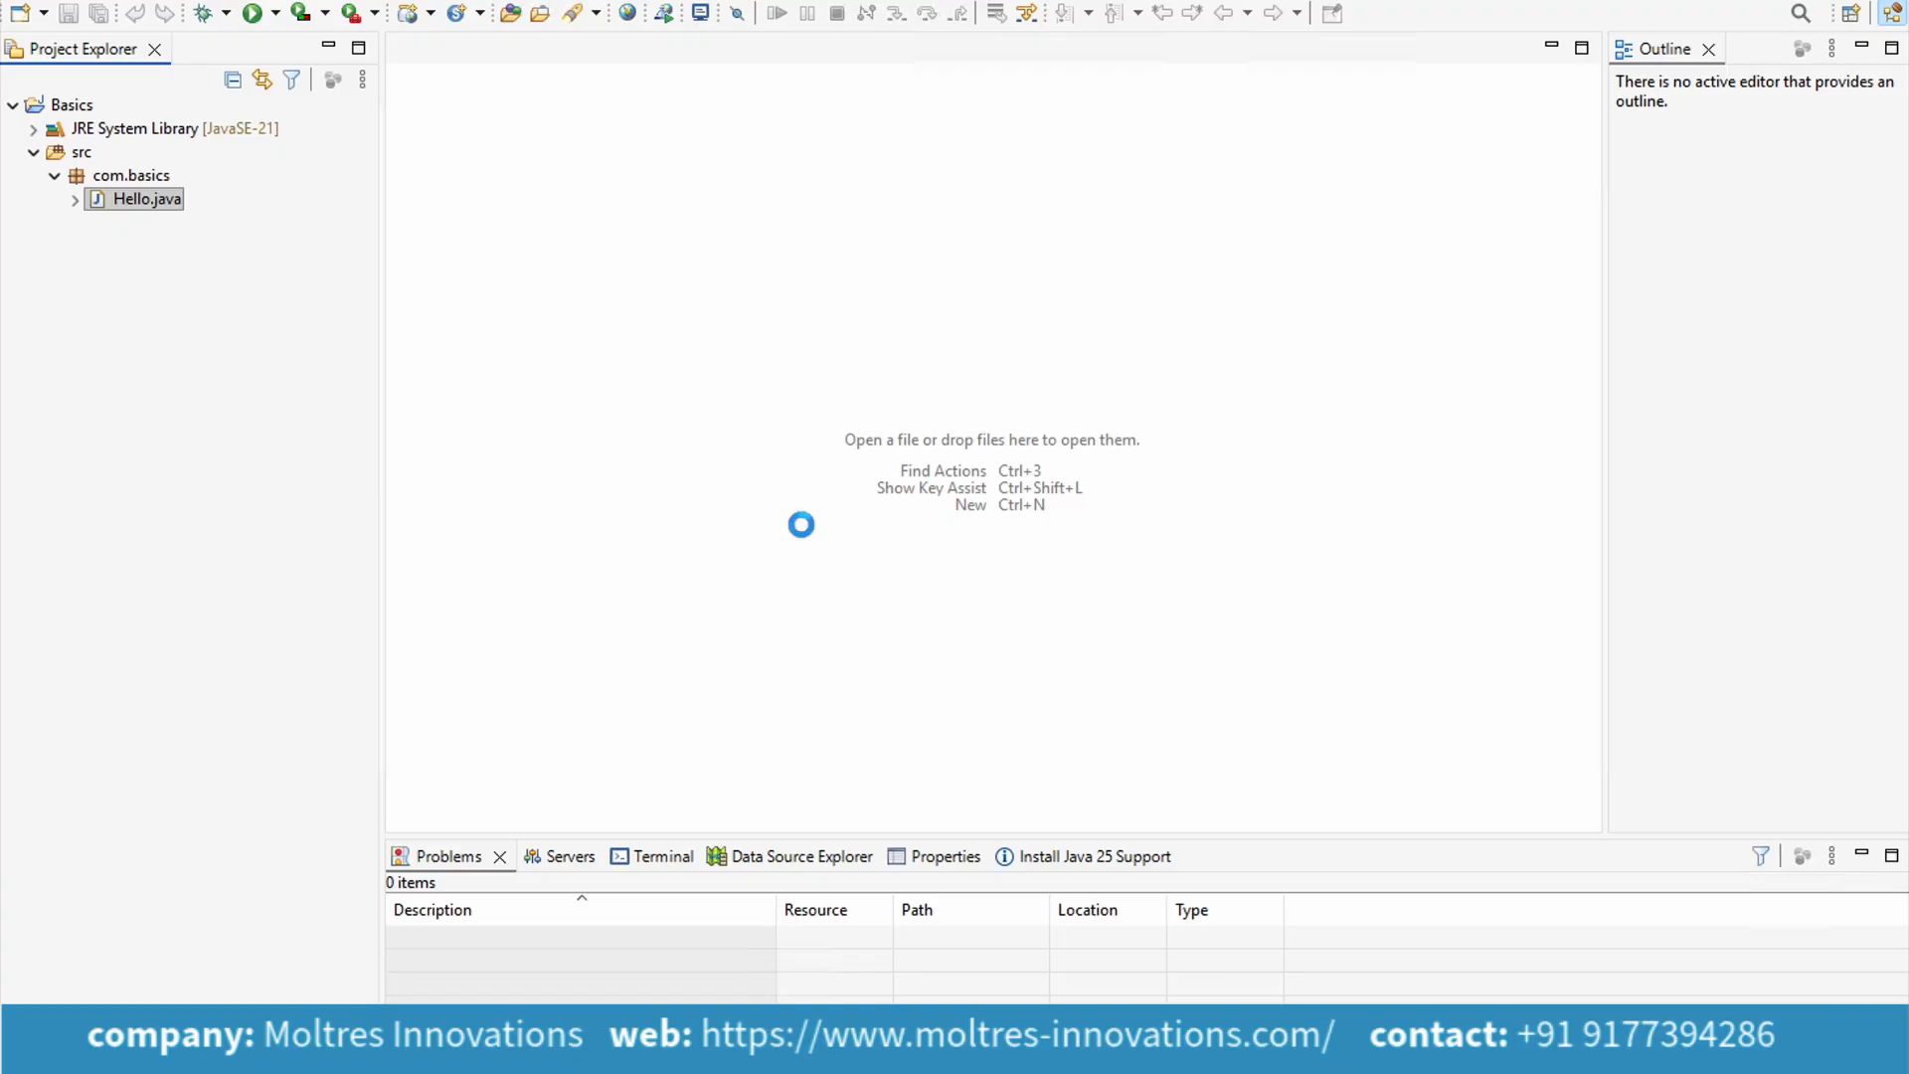
# Clear the generated placeholder line inside the main method and add a blank line for code
pyautogui.moveTo(521, 188); pyautogui.dragTo(911, 187)
pyautogui.press('BackSpace')
pyautogui.press('Return')
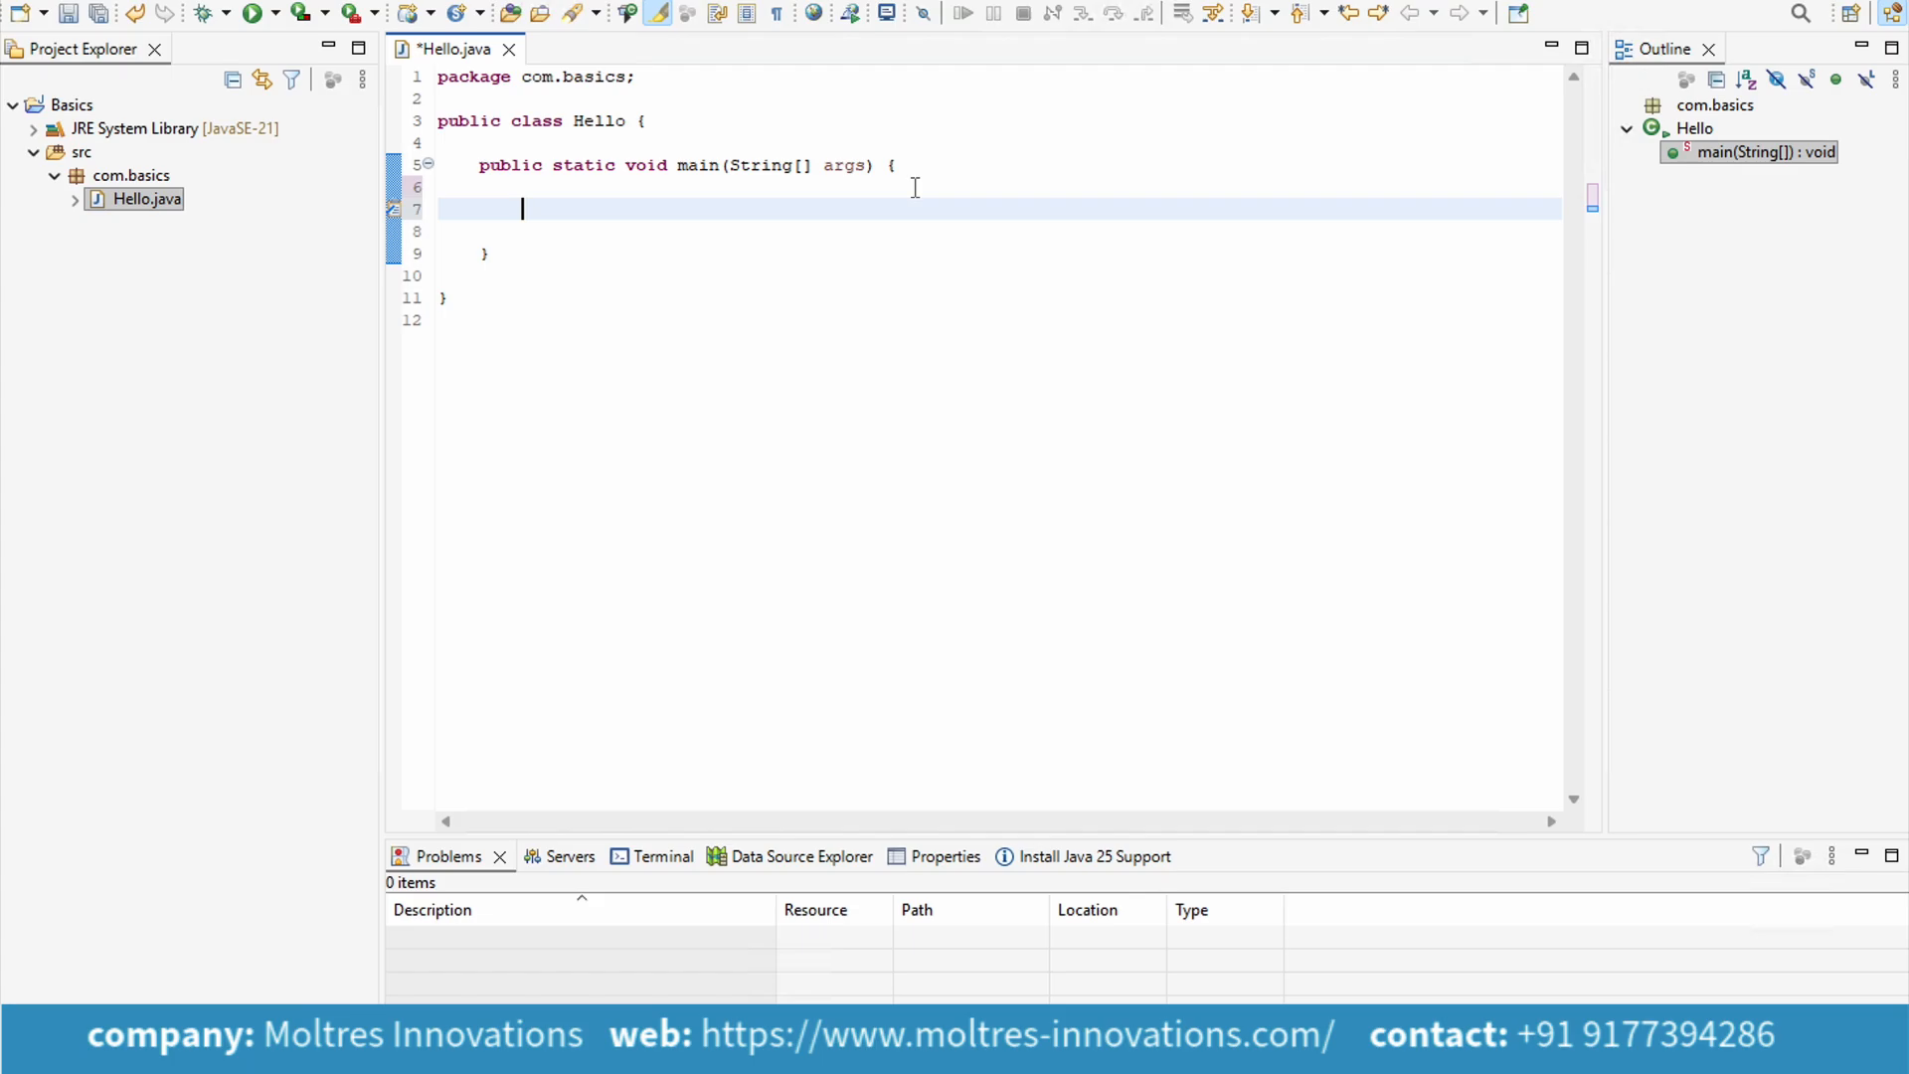
# Add a System.out.println statement in the main method that prints "Hello World", using the syso content-assist template
pyautogui.write('Syso')
pyautogui.hotkey('ctrl', 'space')
pyautogui.press('BackSpace')
pyautogui.press('BackSpace')
pyautogui.press('BackSpace')
pyautogui.press('BackSpace')
pyautogui.write('syso')
pyautogui.hotkey('ctrl', 'space')
pyautogui.write('"')
pyautogui.write('Hello Worl')
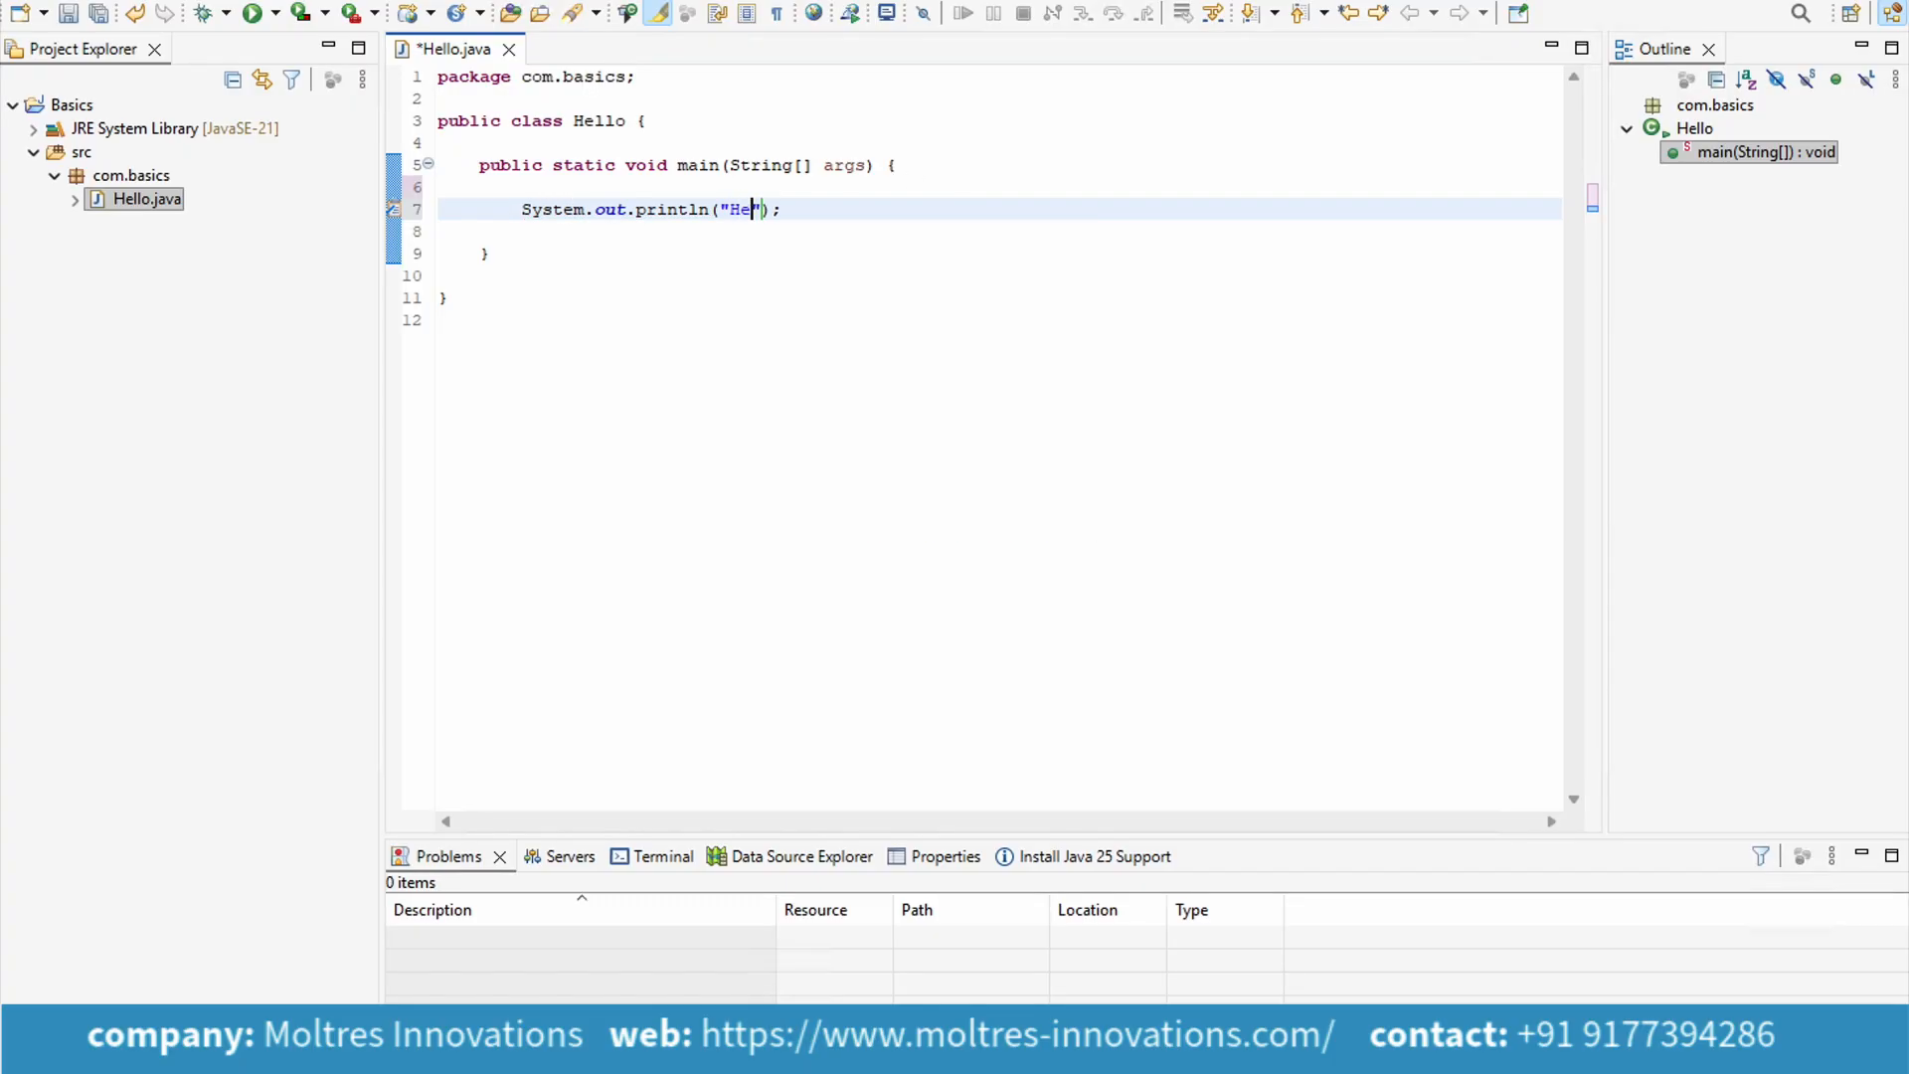
pyautogui.write('d')
pyautogui.press('super')
pyautogui.click(604, 381)
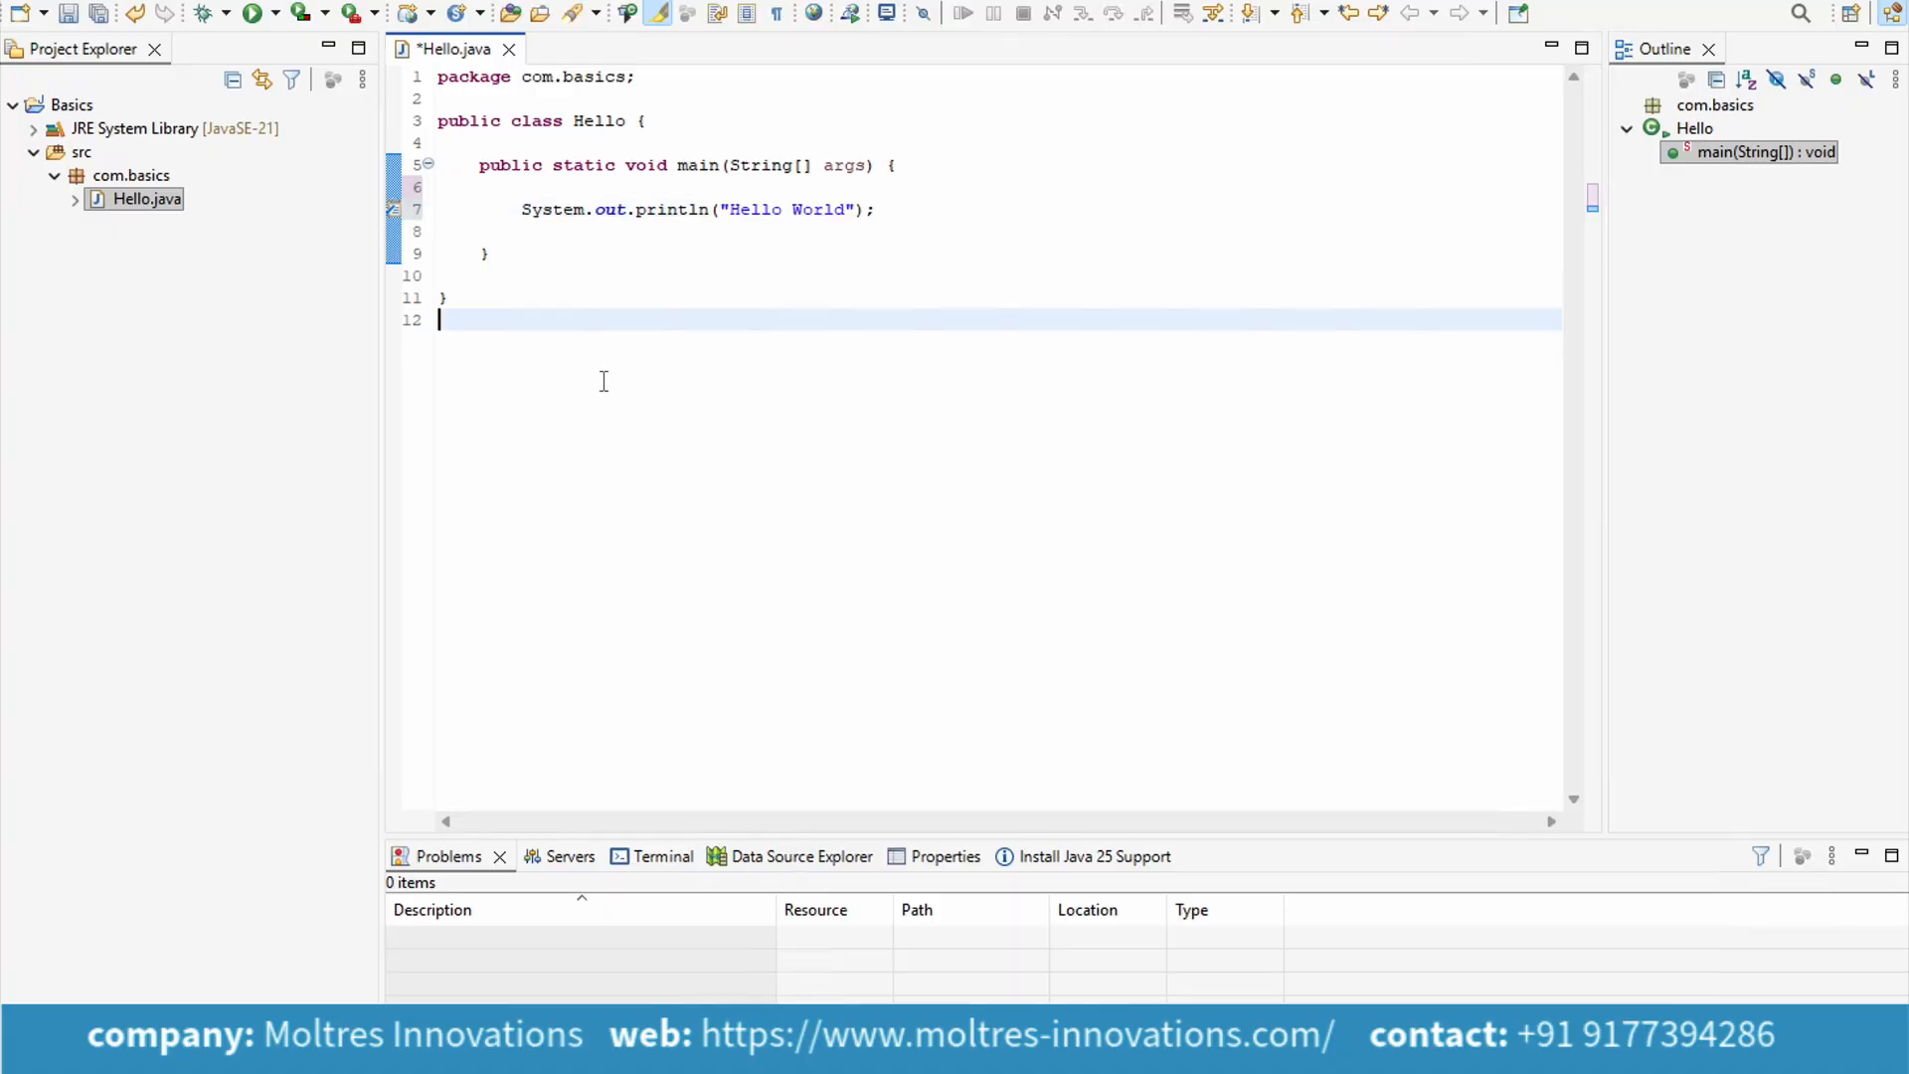
# Save Hello.java and run it as a Java Application
pyautogui.hotkey('ctrl', 's')
pyautogui.rightClick(585, 316)
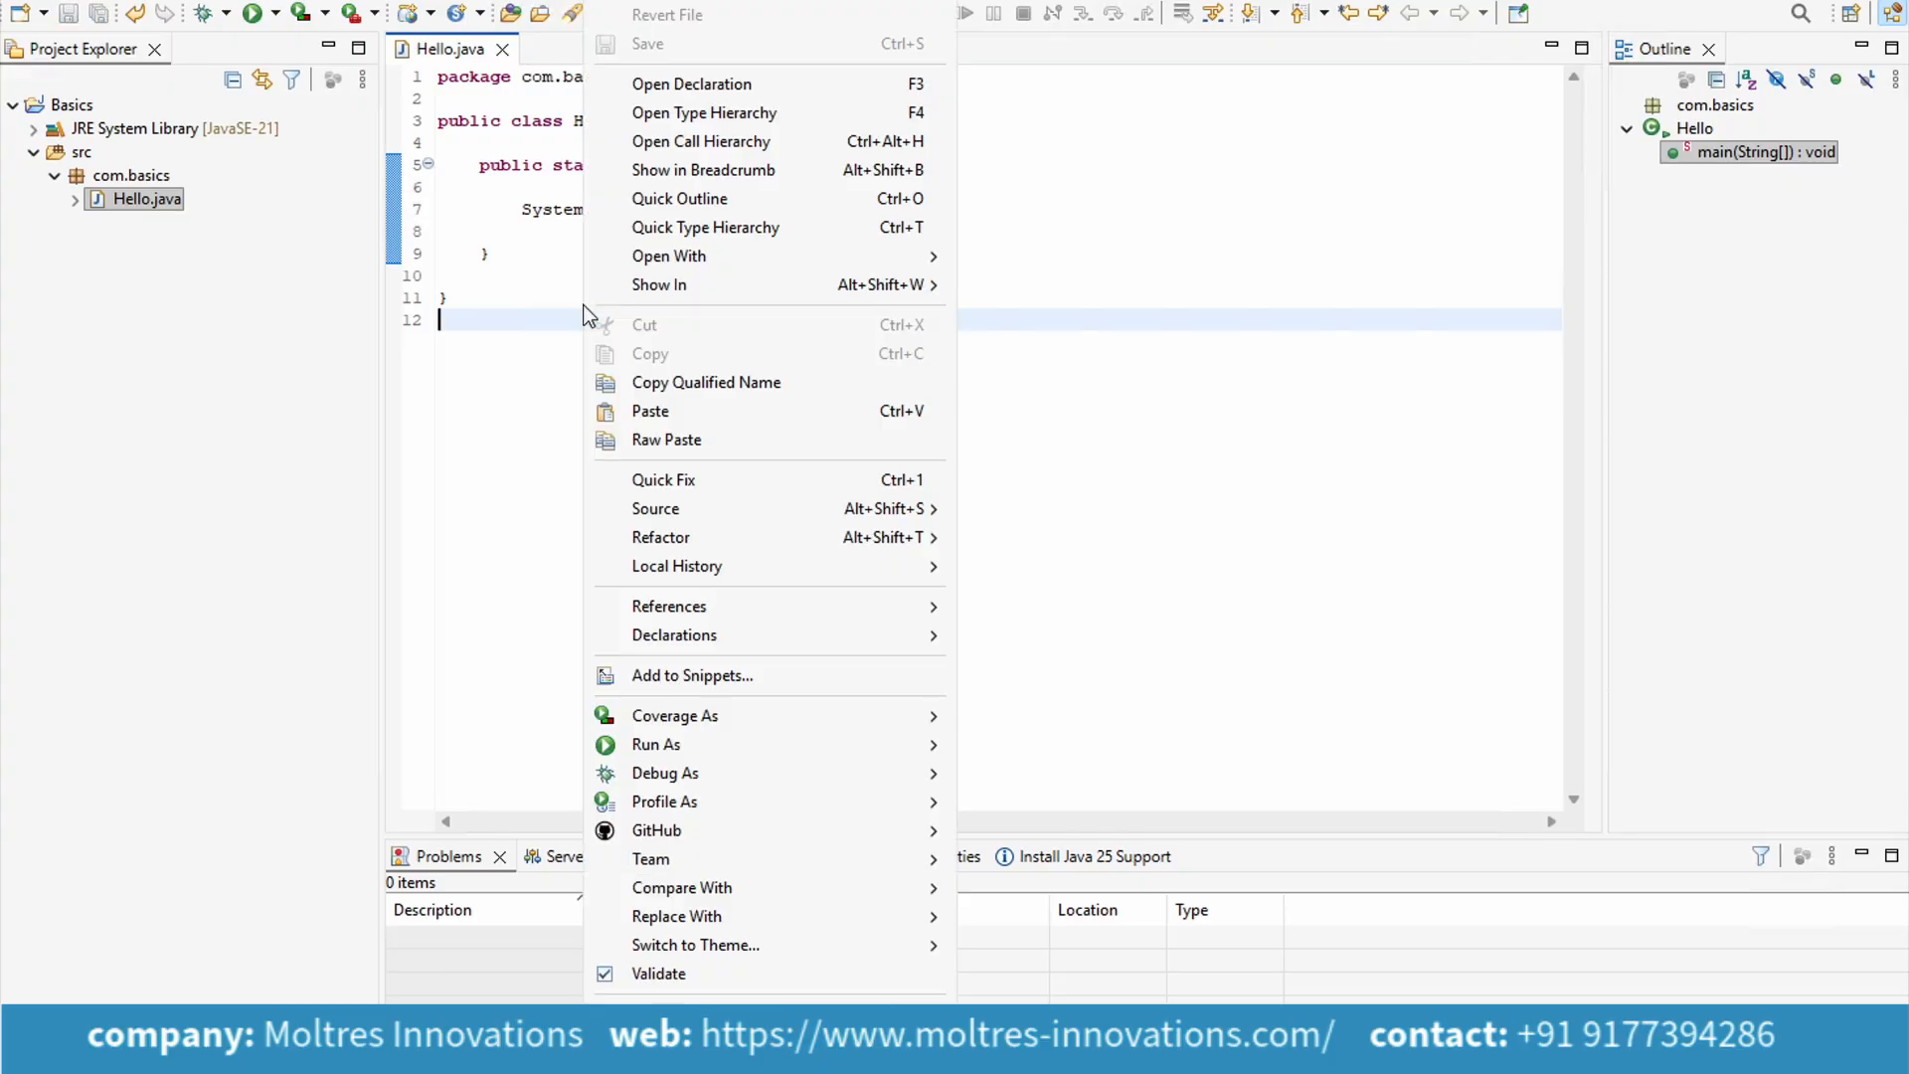
pyautogui.moveTo(802, 743)
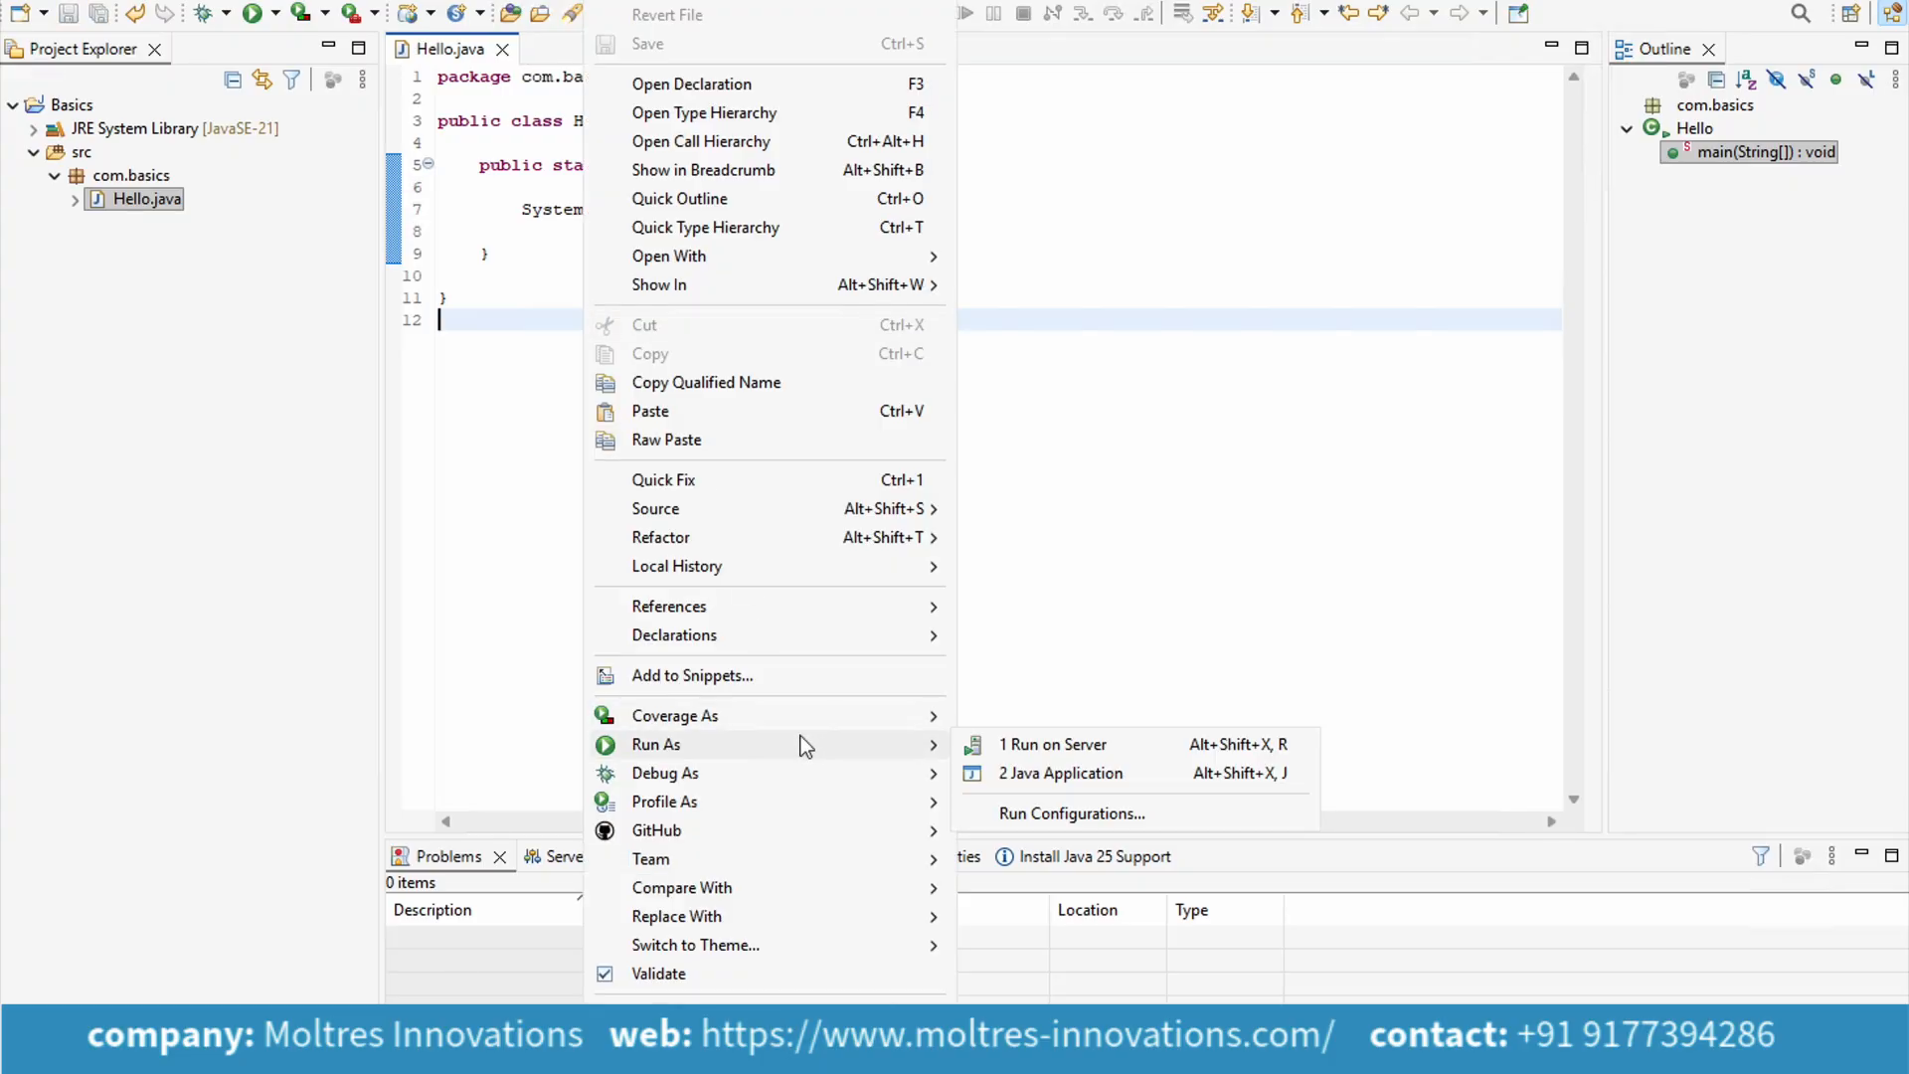
pyautogui.click(1046, 774)
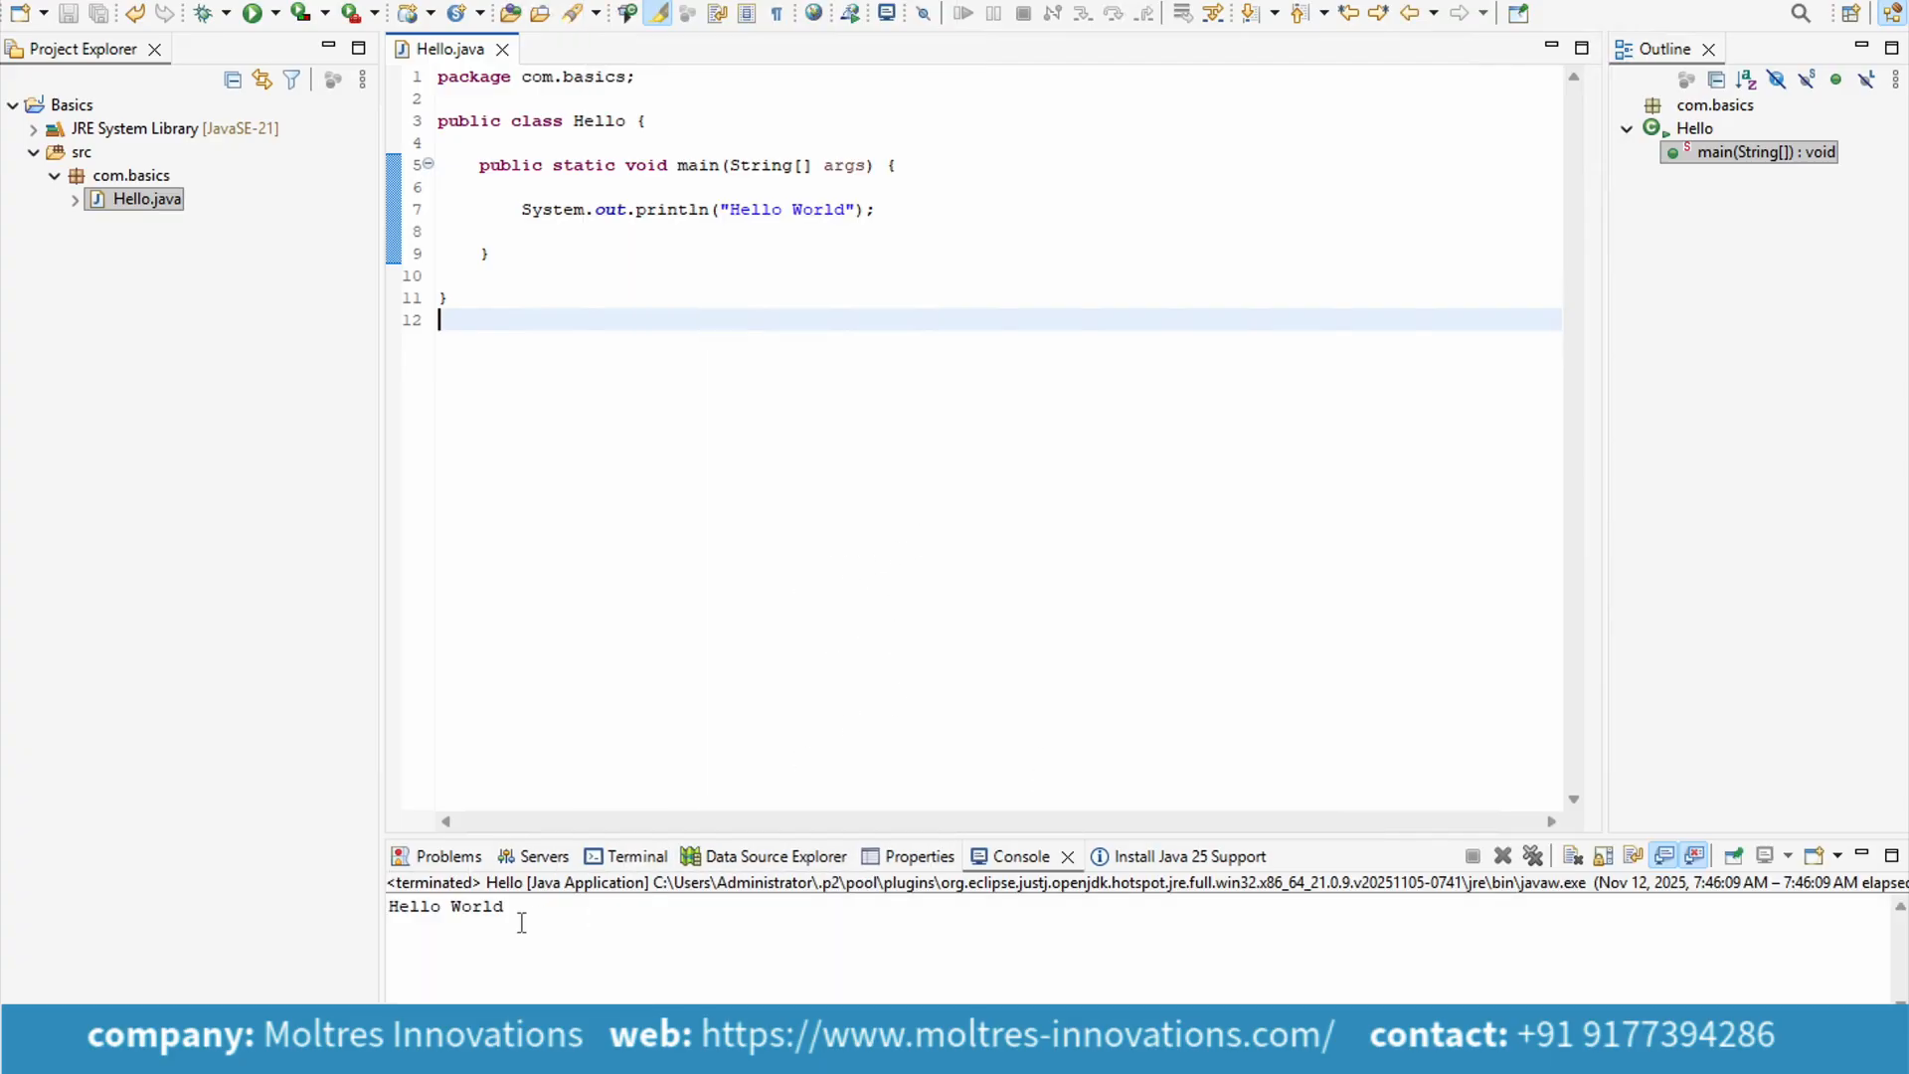